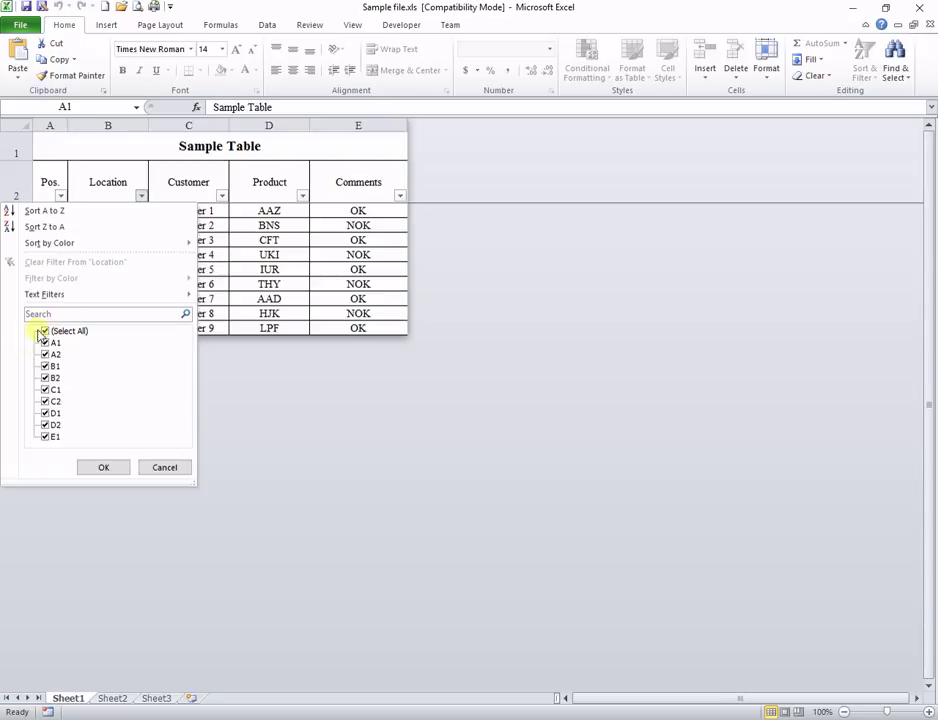
Step: Filter the Location column to show only A1, then re-tick (Select All) to show all nine rows
left_click(45, 343)
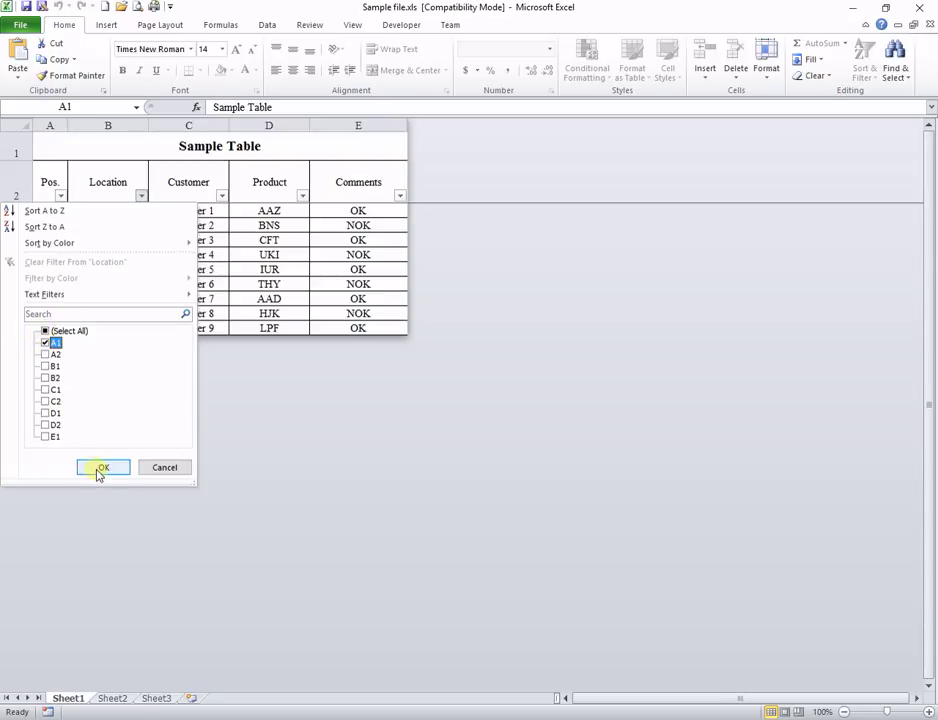
left_click(101, 467)
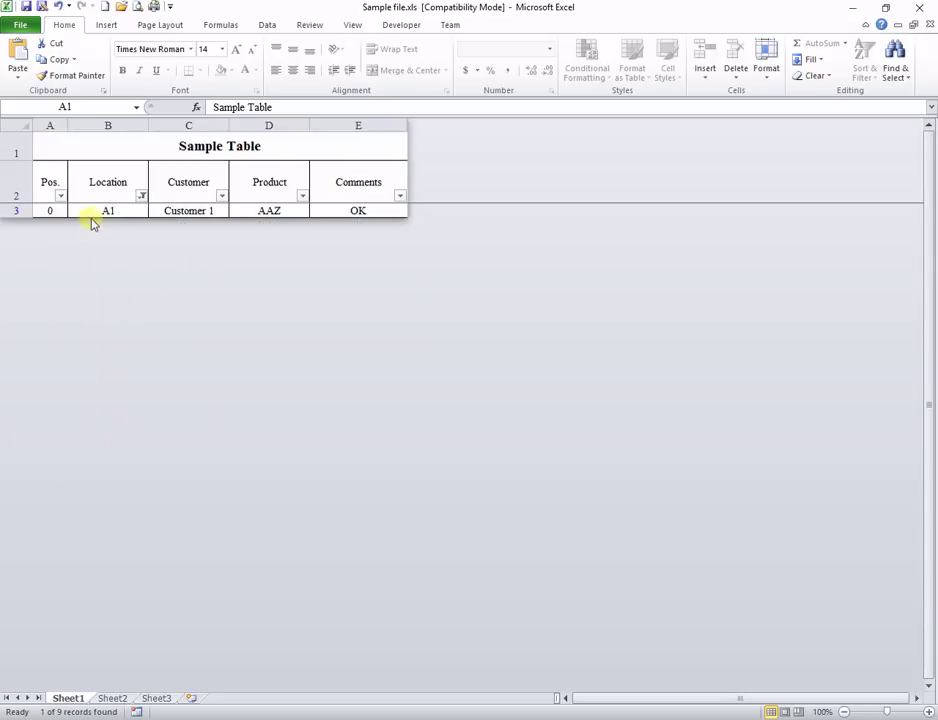
left_click(142, 196)
left_click(45, 330)
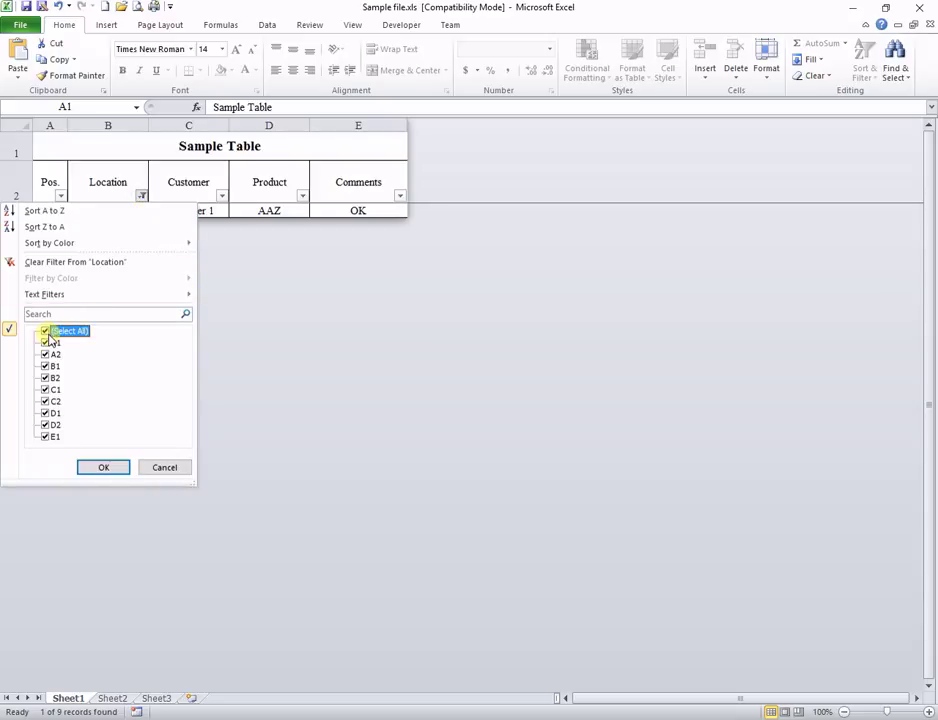
left_click(92, 468)
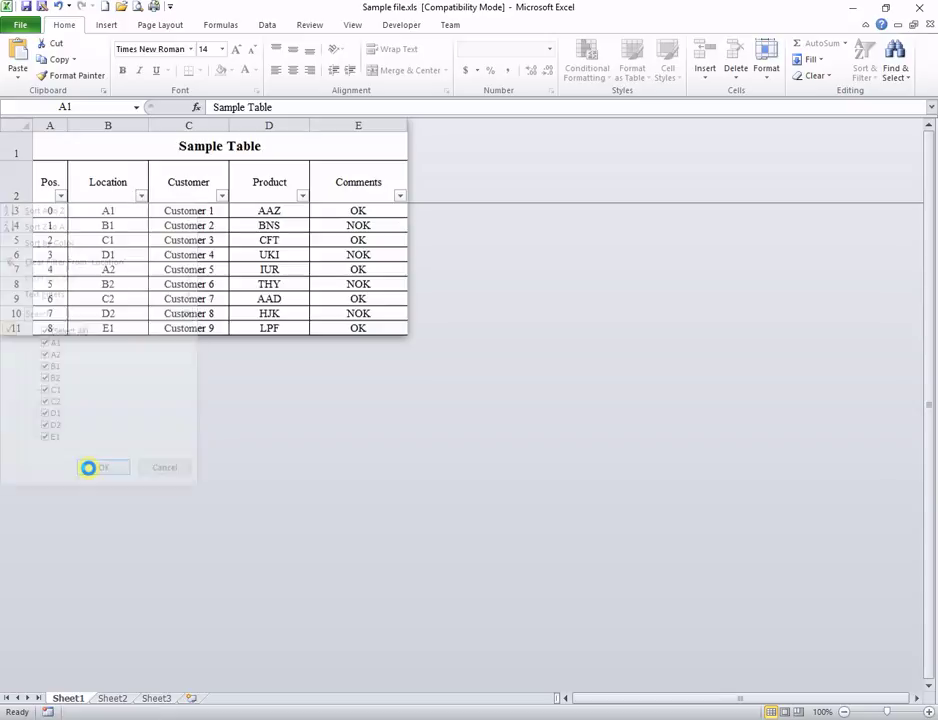
left_click(309, 25)
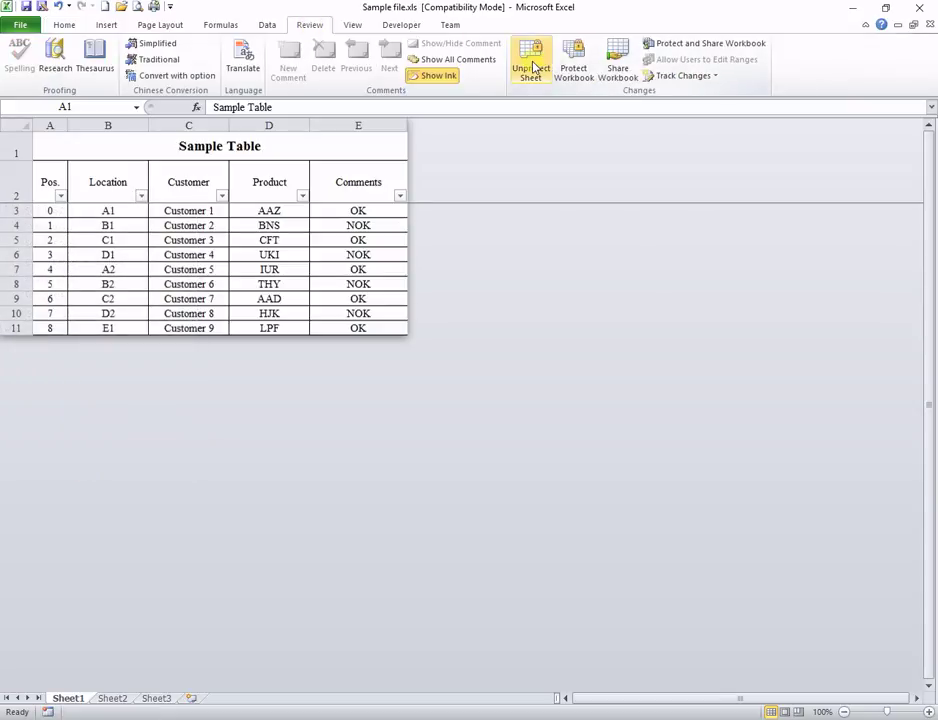
Step: Unprotect Sheet1 with its password, then clear D6's UKI value and undo the deletion
left_click(531, 65)
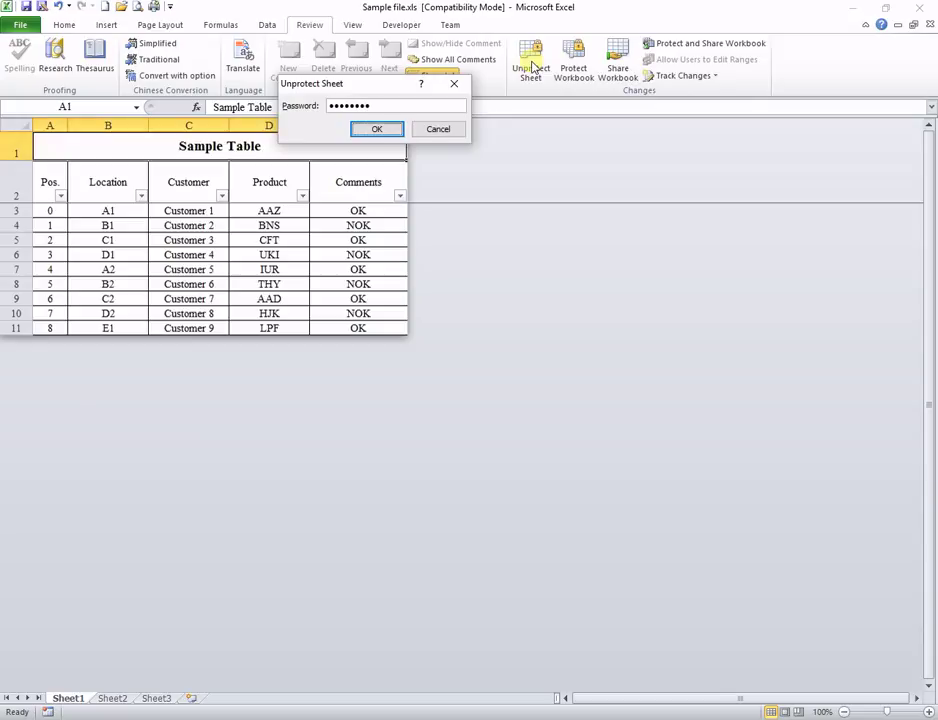
key("Return")
left_click(283, 255)
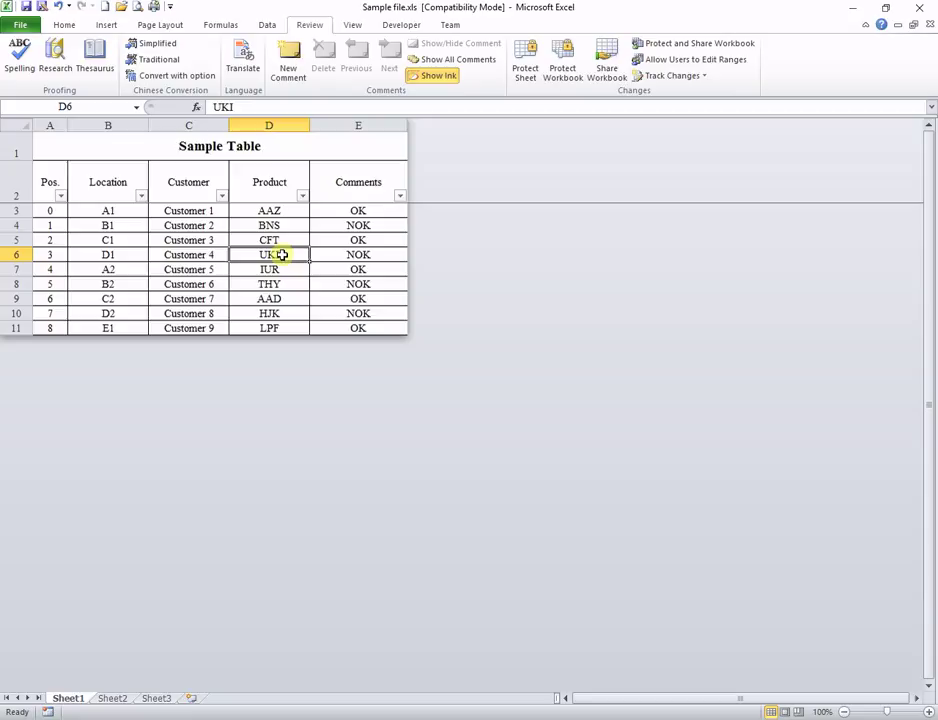
key("Delete")
left_click(59, 8)
Step: Copy the whole Sample Table range A1:E11
left_click_drag(132, 152, 227, 315)
right_click(227, 315)
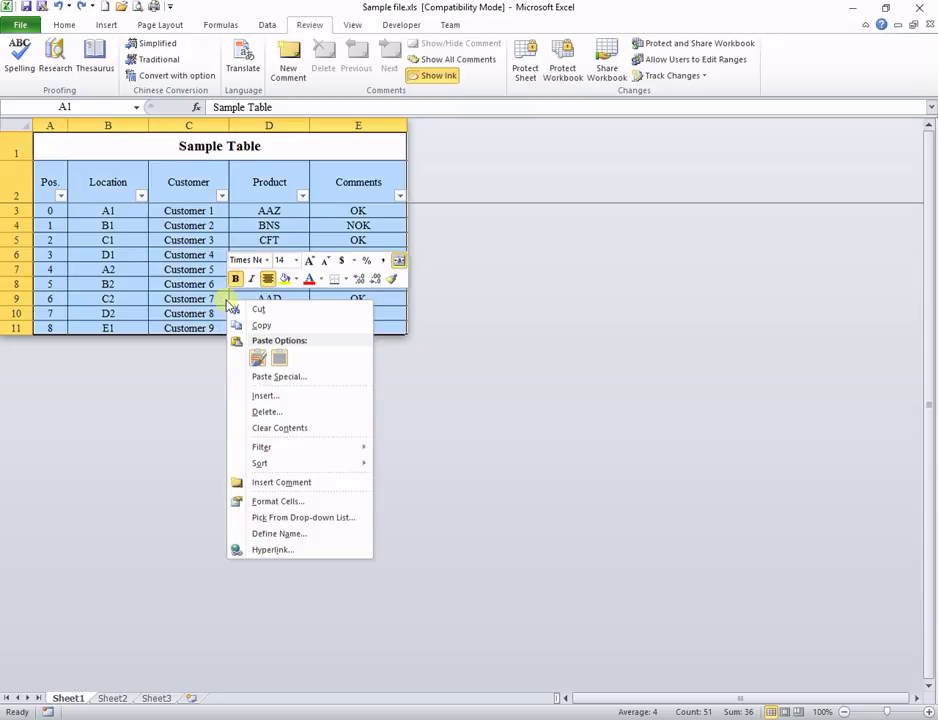
left_click(252, 325)
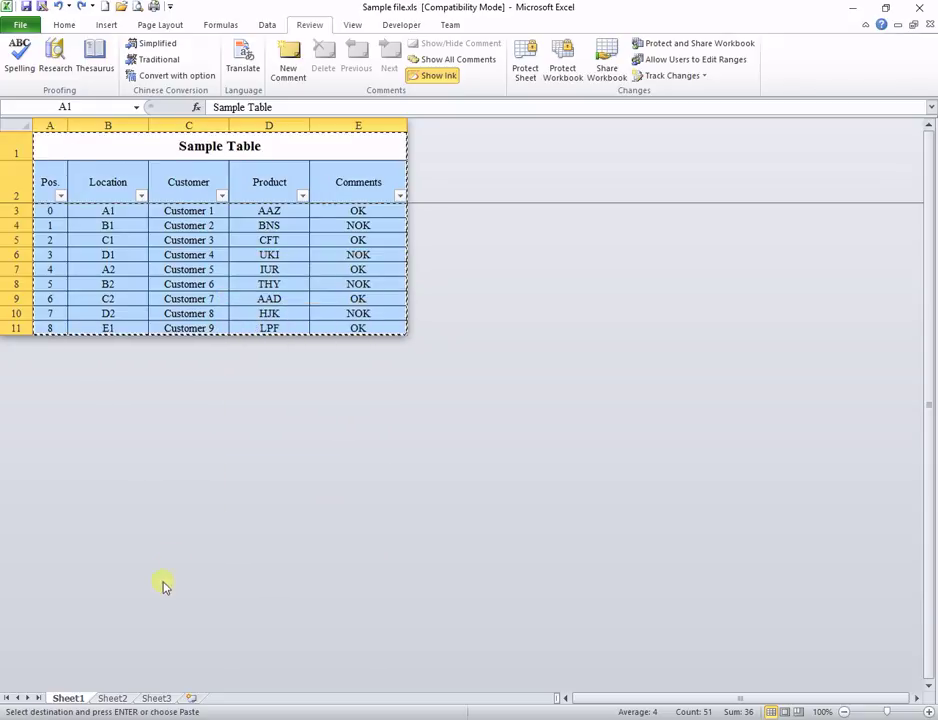
left_click(113, 697)
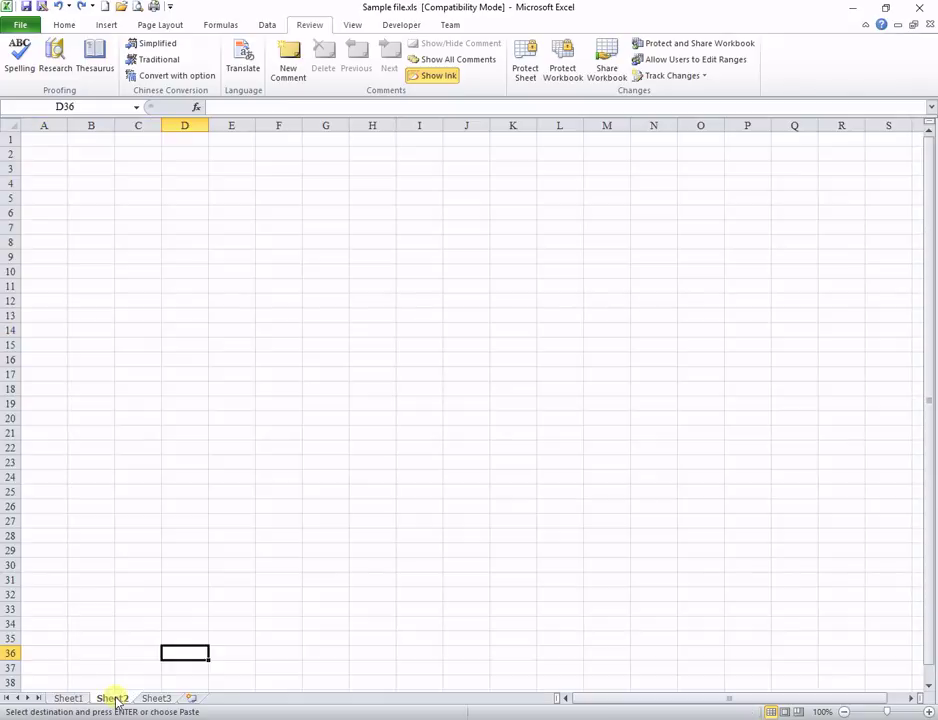
right_click(40, 140)
key("Escape")
right_click(39, 142)
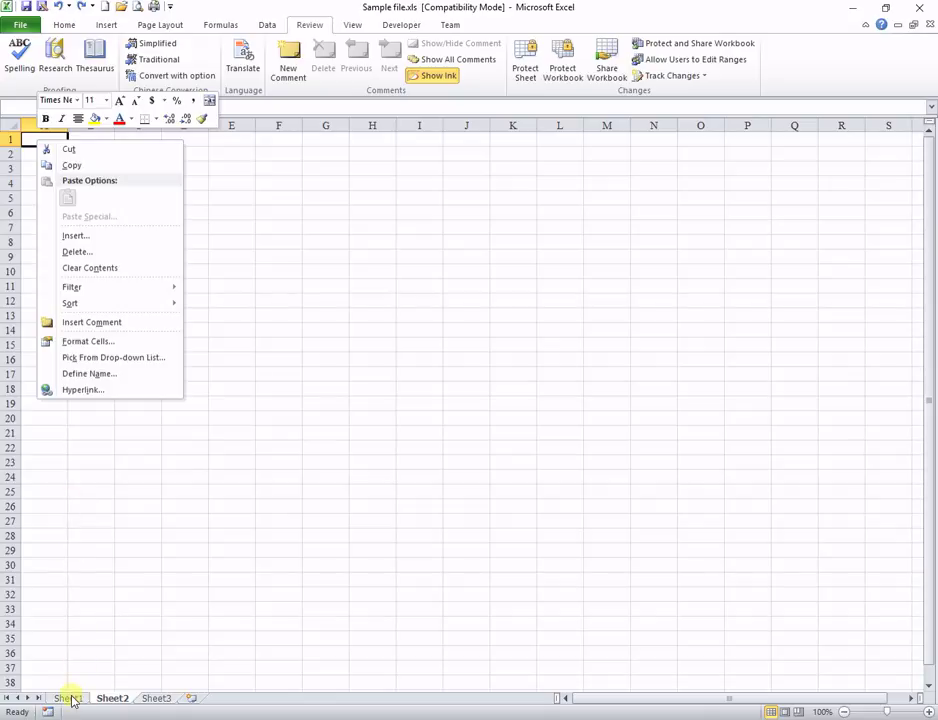
left_click(157, 698)
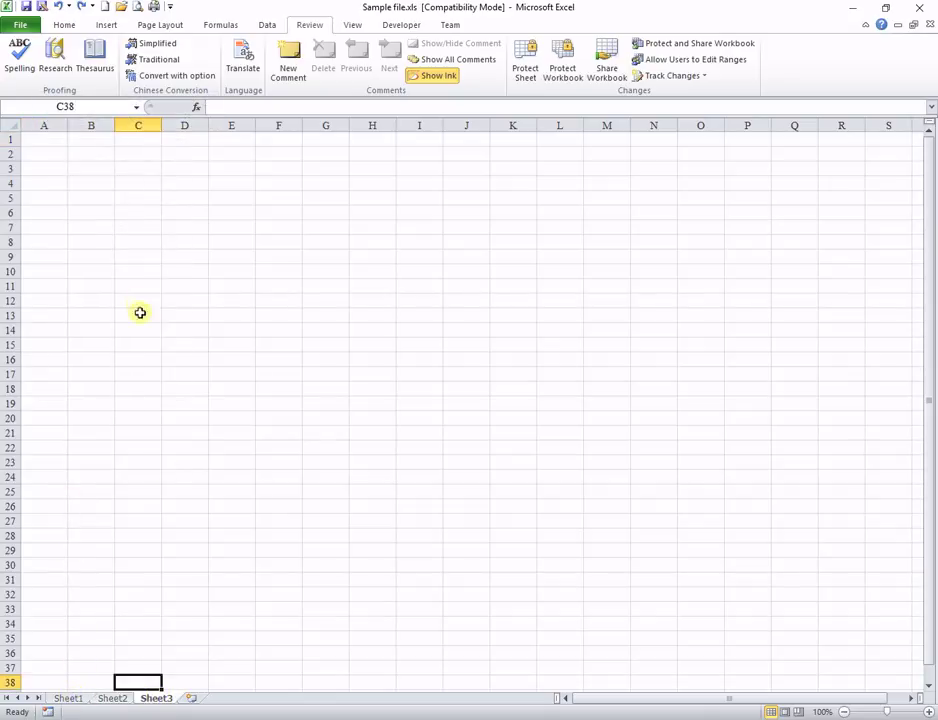
right_click(32, 140)
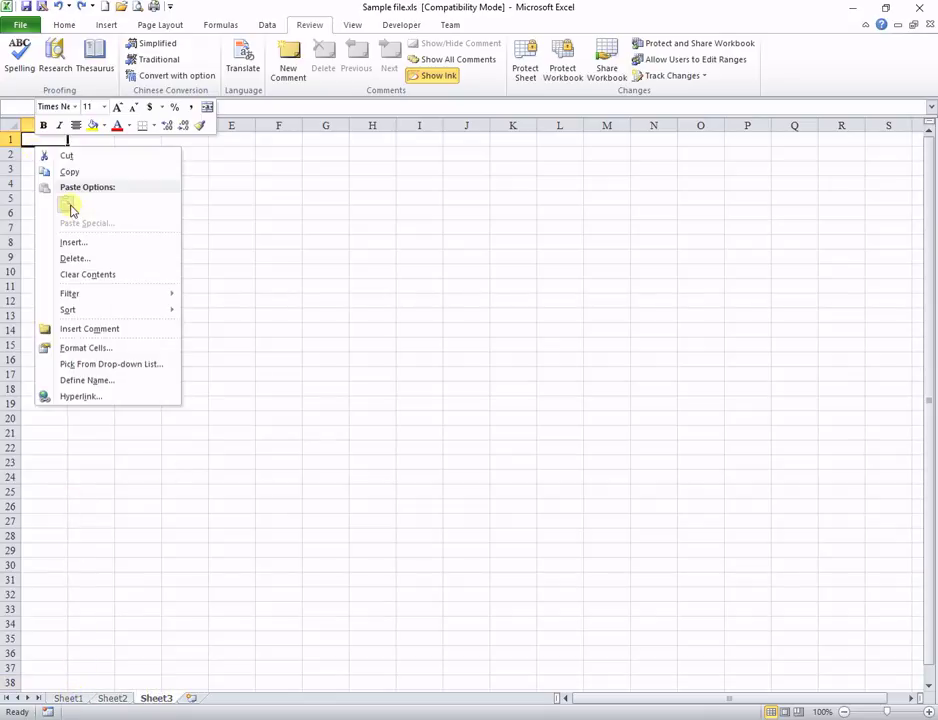
left_click(67, 698)
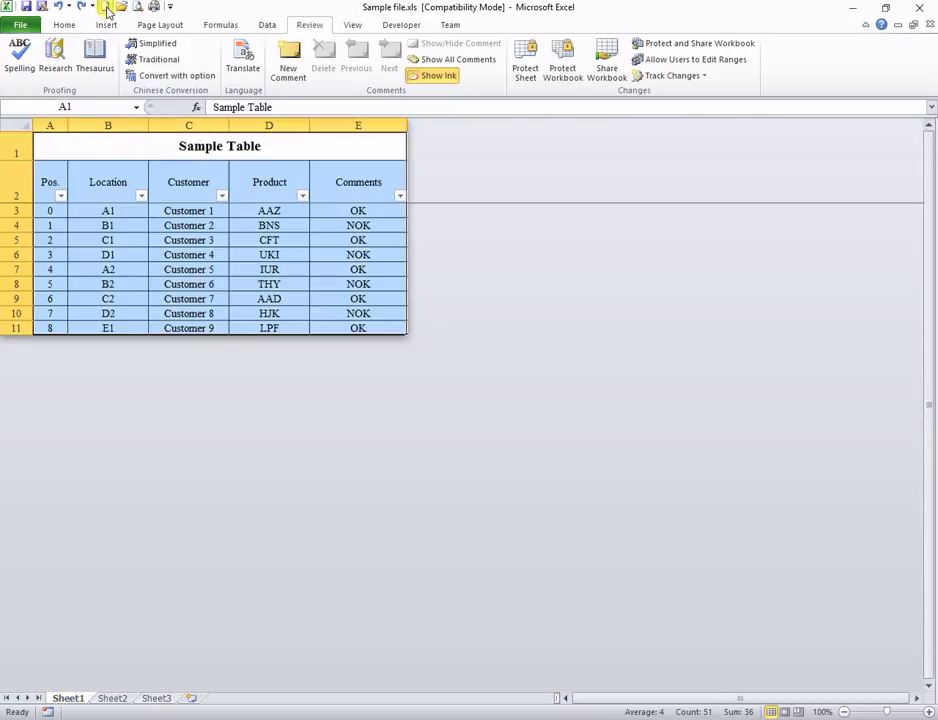
Step: Create a new blank workbook and arrange both workbooks vertically side by side
left_click(106, 8)
right_click(57, 144)
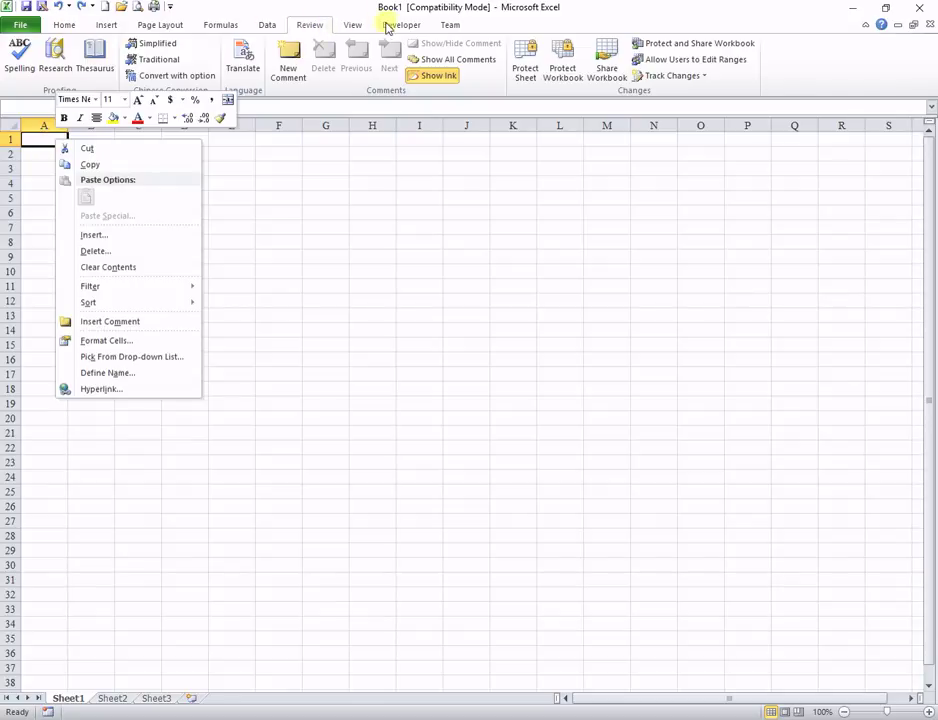
left_click(352, 24)
left_click(471, 62)
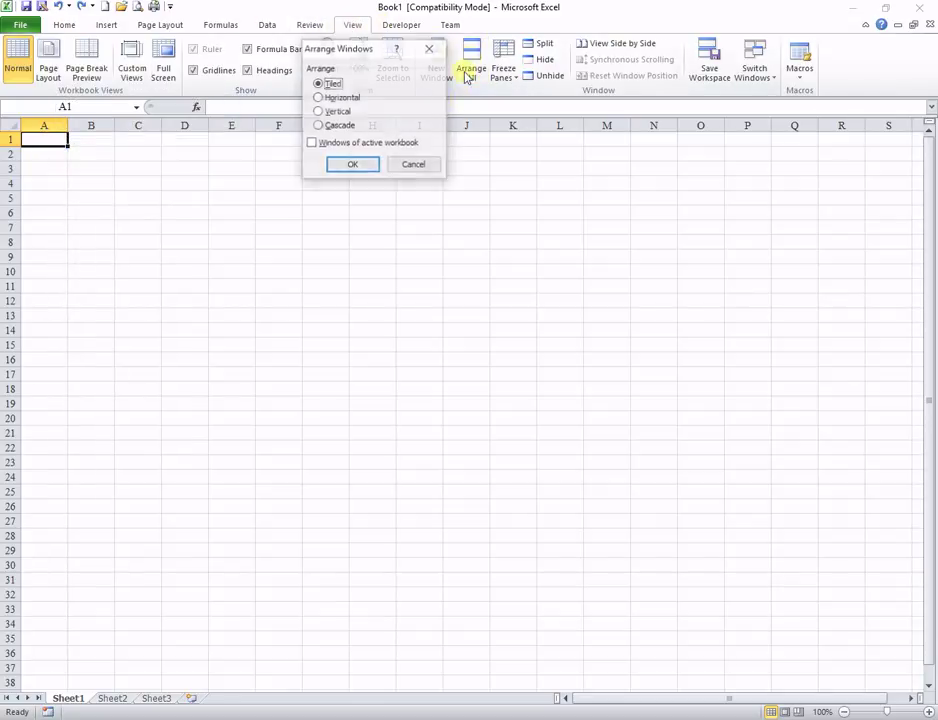
left_click(319, 111)
left_click(355, 164)
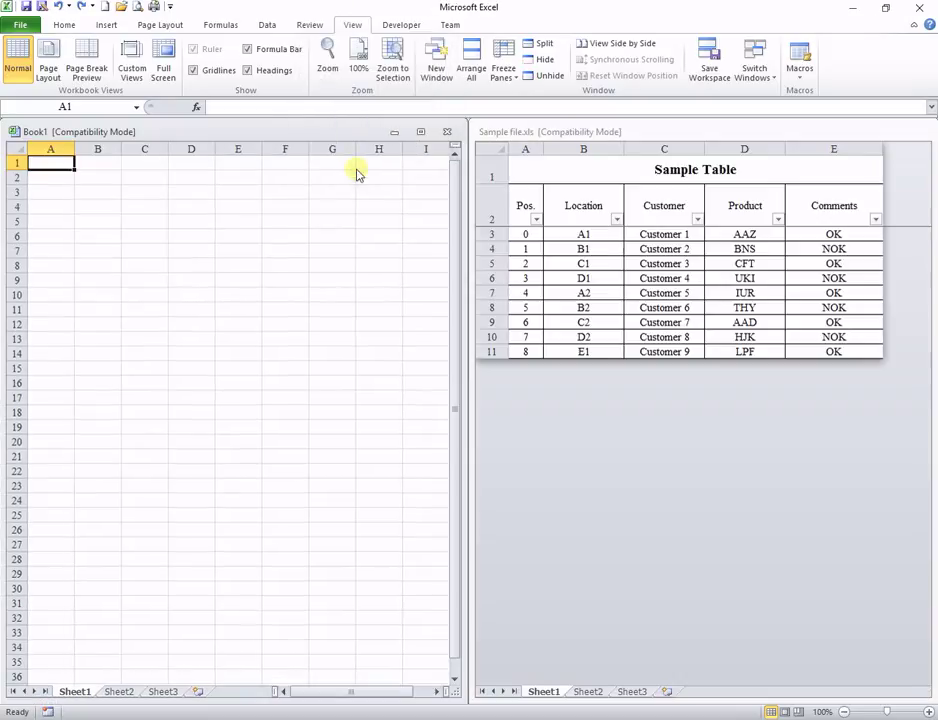
Step: Copy the Sample Table and paste it into Book1 starting at cell A1
left_click(525, 168)
key("ctrl+a")
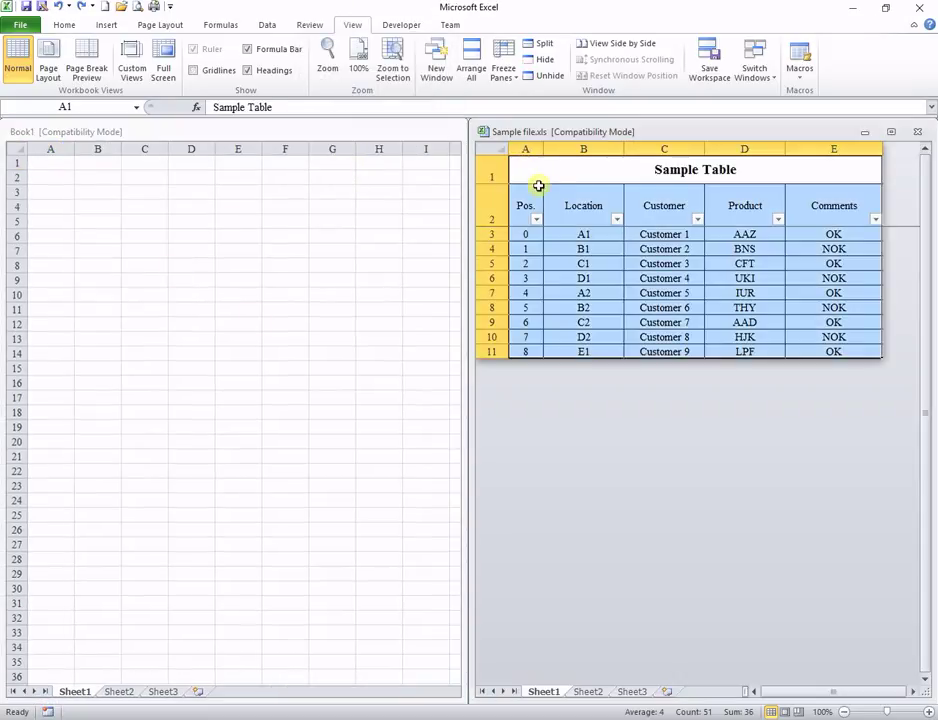
right_click(538, 186)
left_click(574, 202)
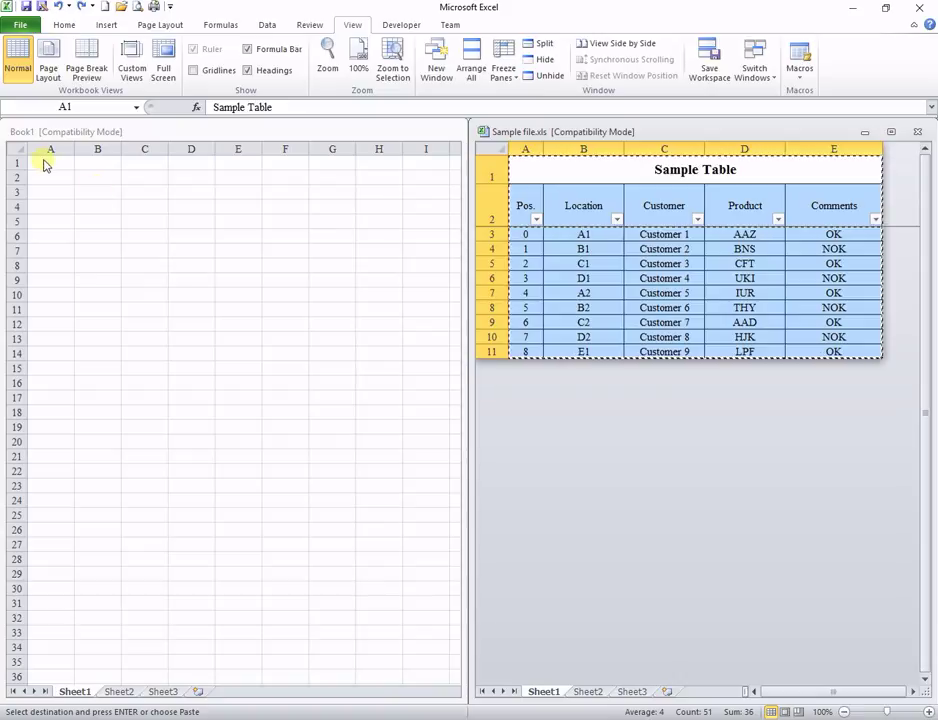
left_click(44, 163)
right_click(44, 162)
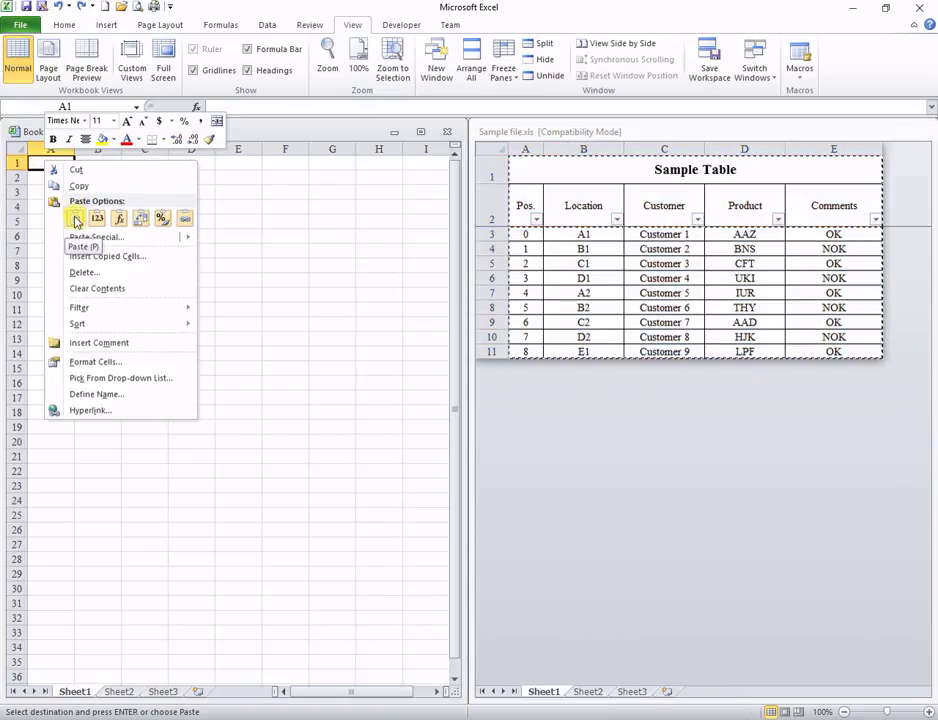
left_click(75, 220)
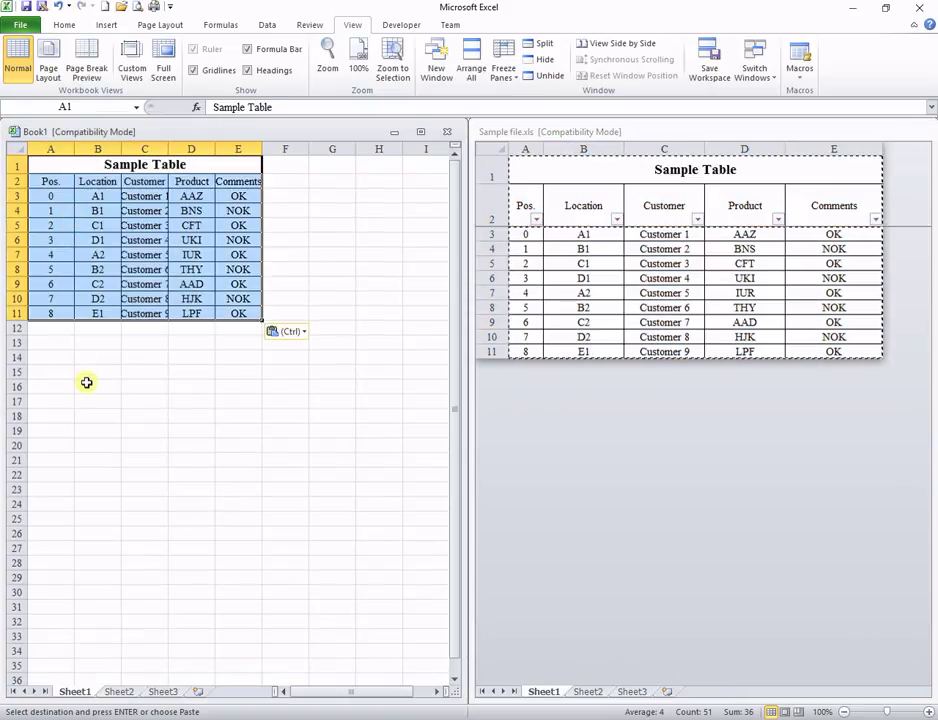
Step: Close Book1 without saving and maximize the Sample file window
left_click(447, 134)
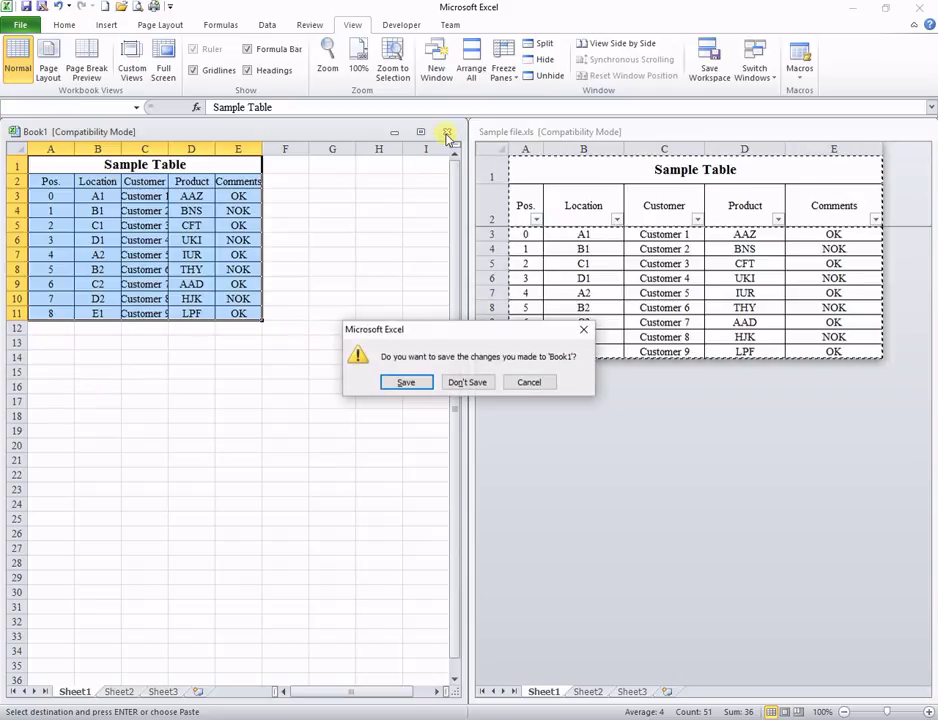
left_click(473, 386)
left_click(896, 132)
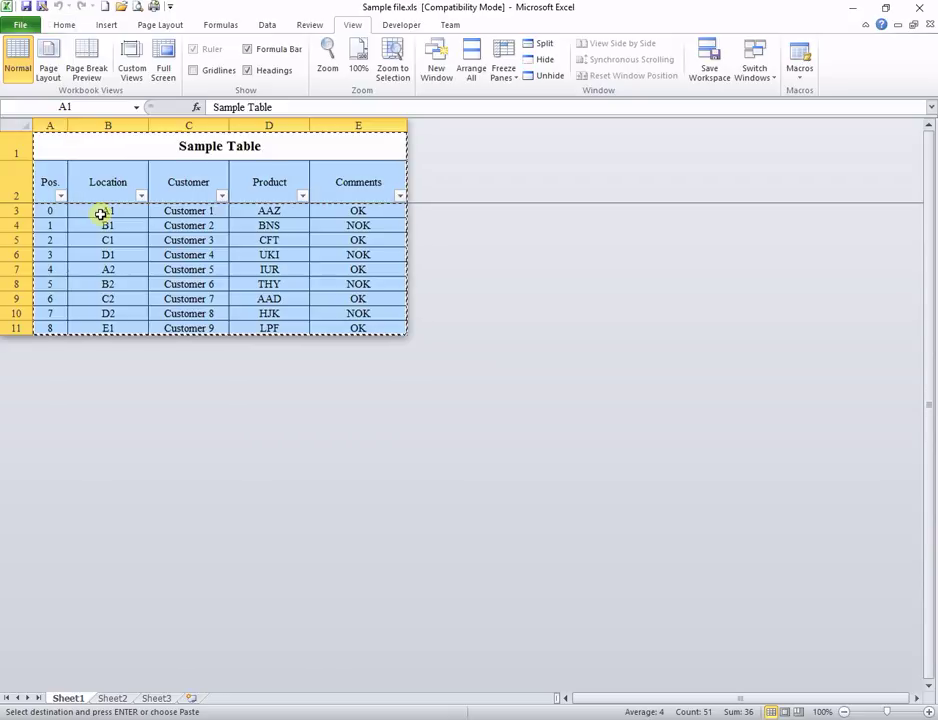
key("Escape")
left_click(120, 255)
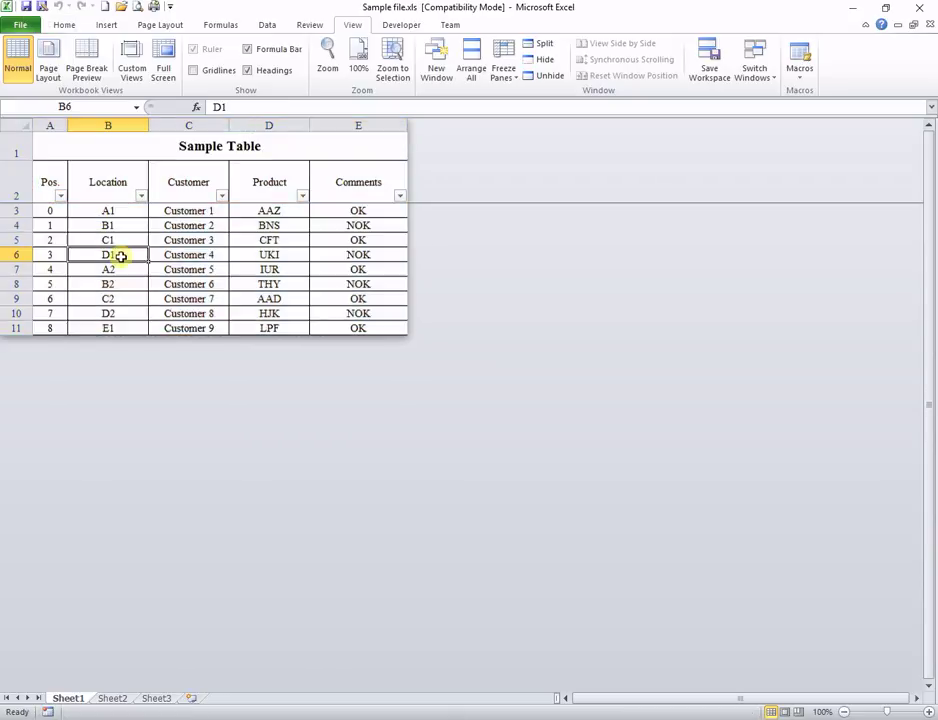
left_click(27, 7)
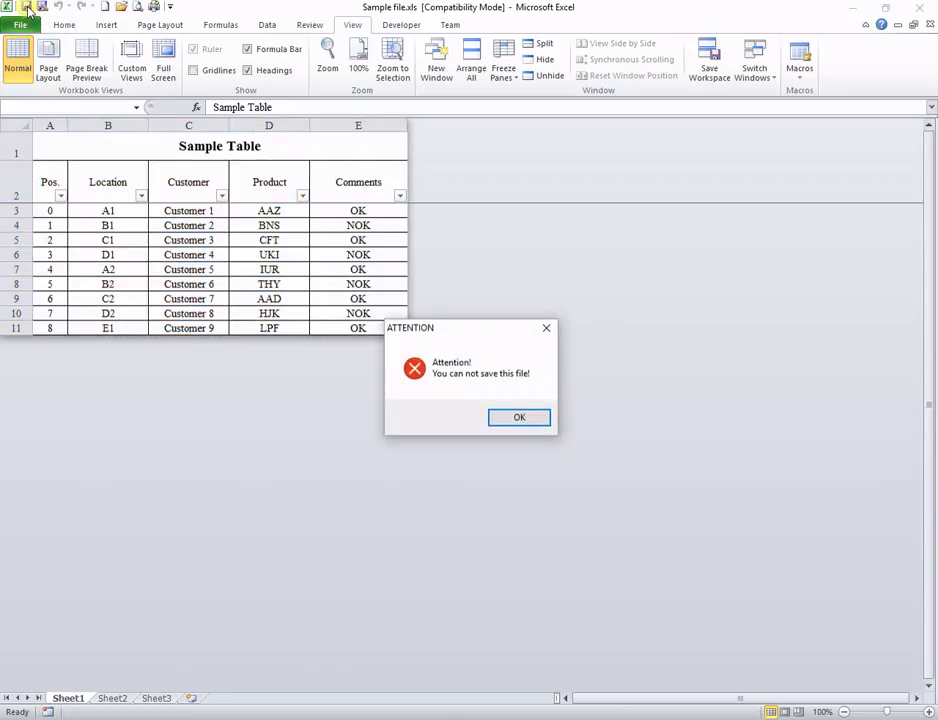
left_click(506, 420)
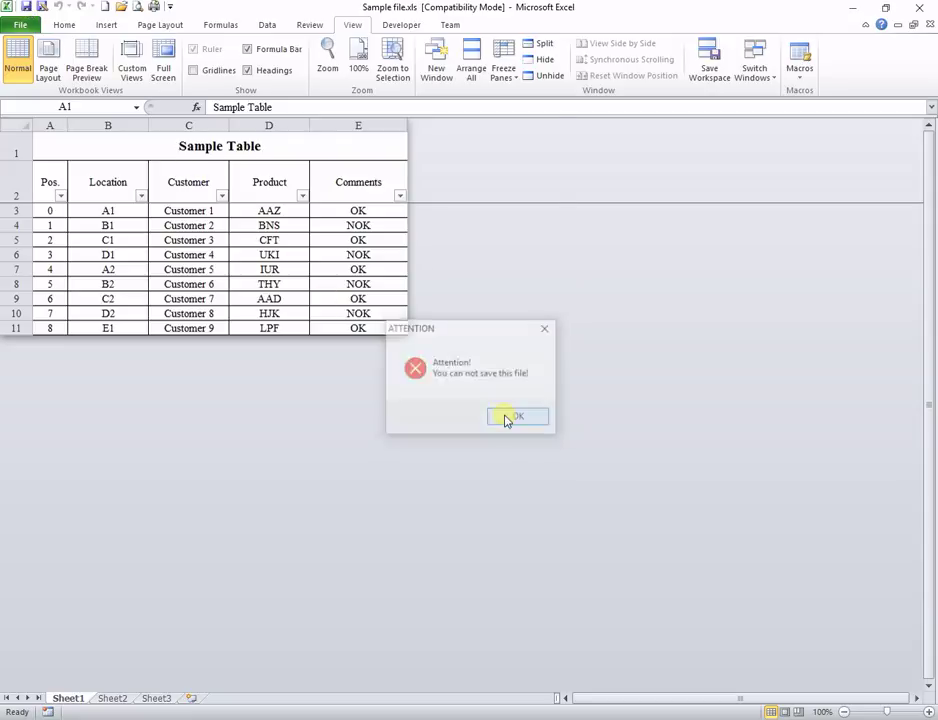
left_click(46, 9)
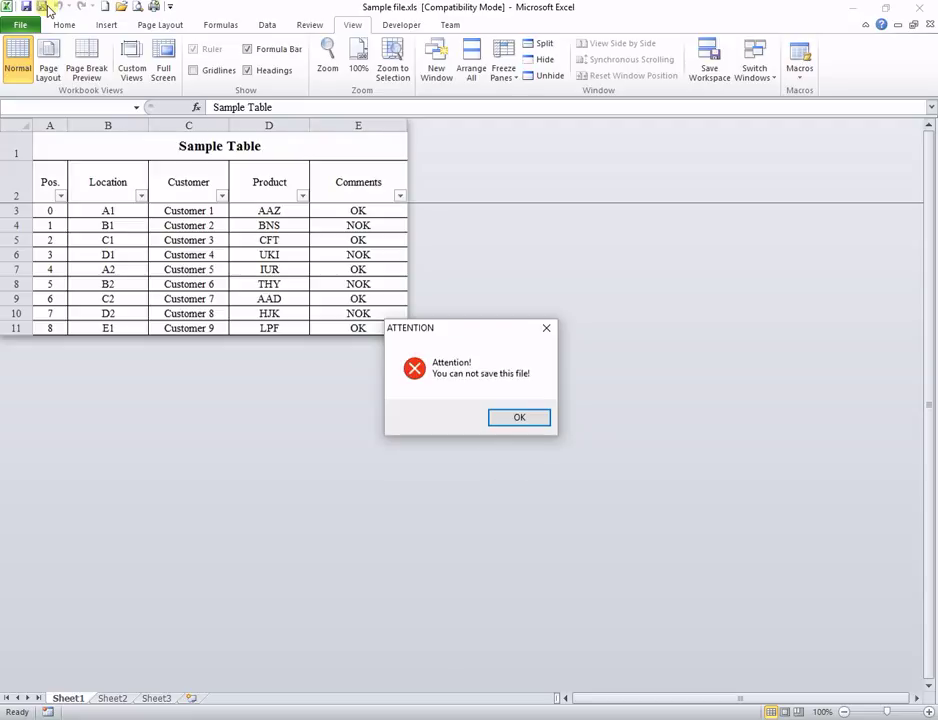
left_click(518, 420)
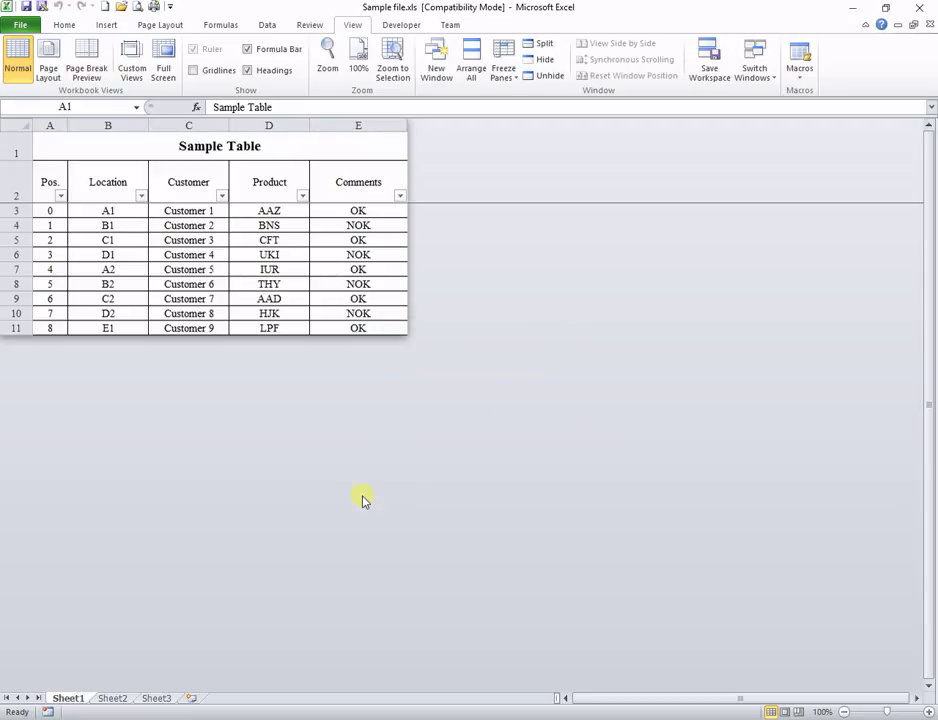
left_click(195, 698)
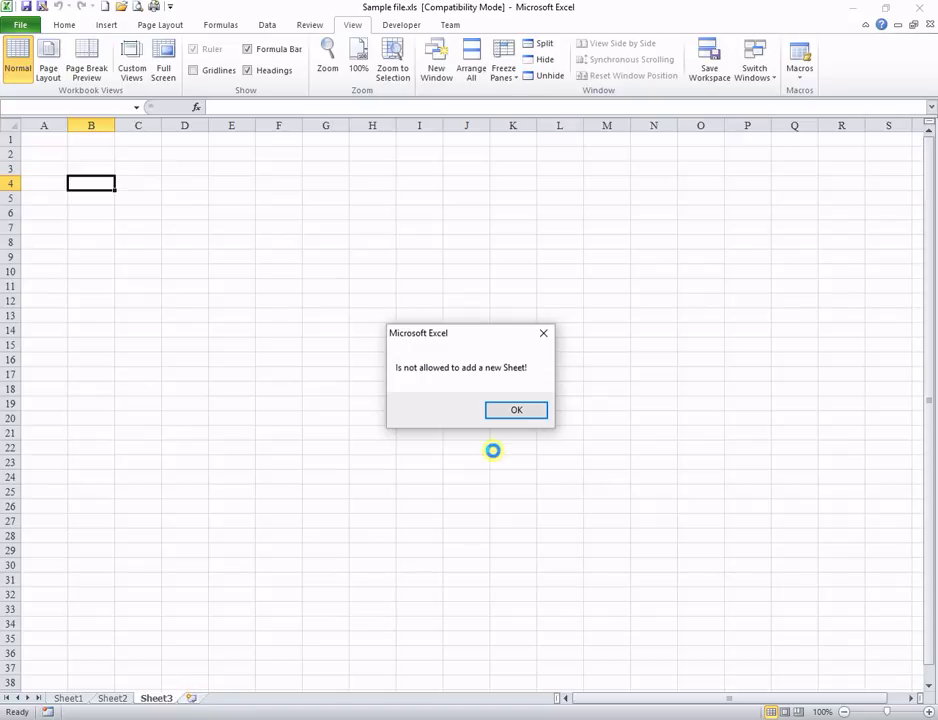
left_click(512, 411)
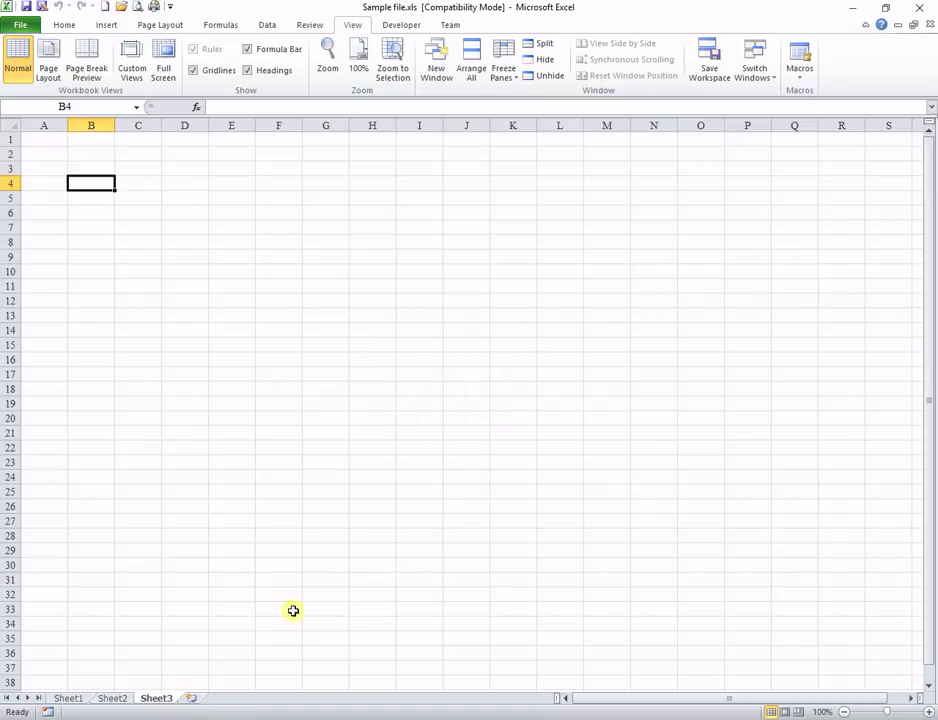
left_click(190, 698)
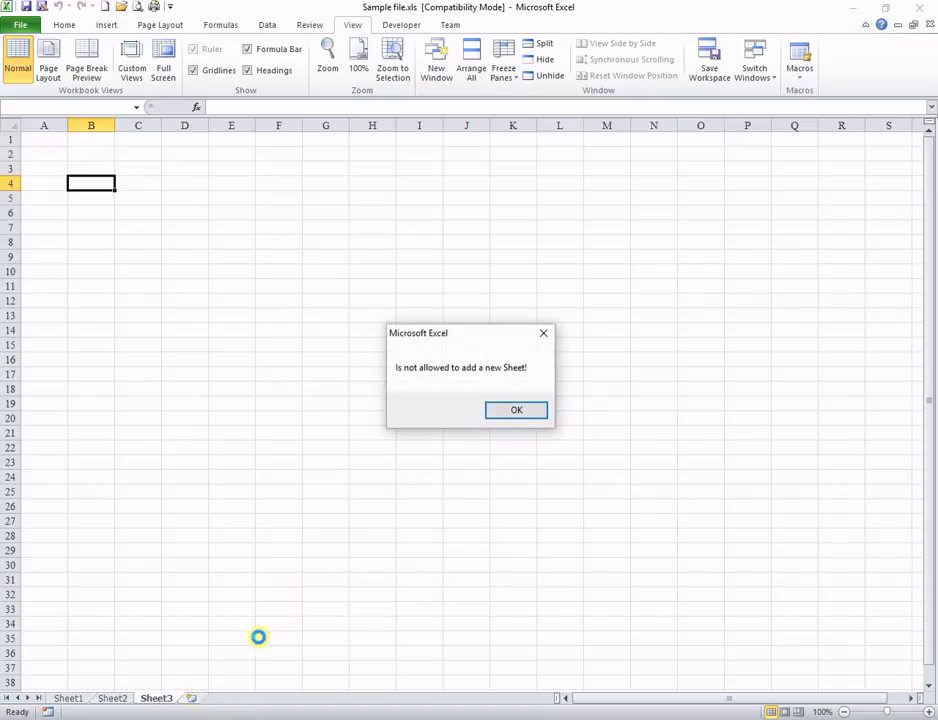
left_click(505, 409)
left_click(69, 702)
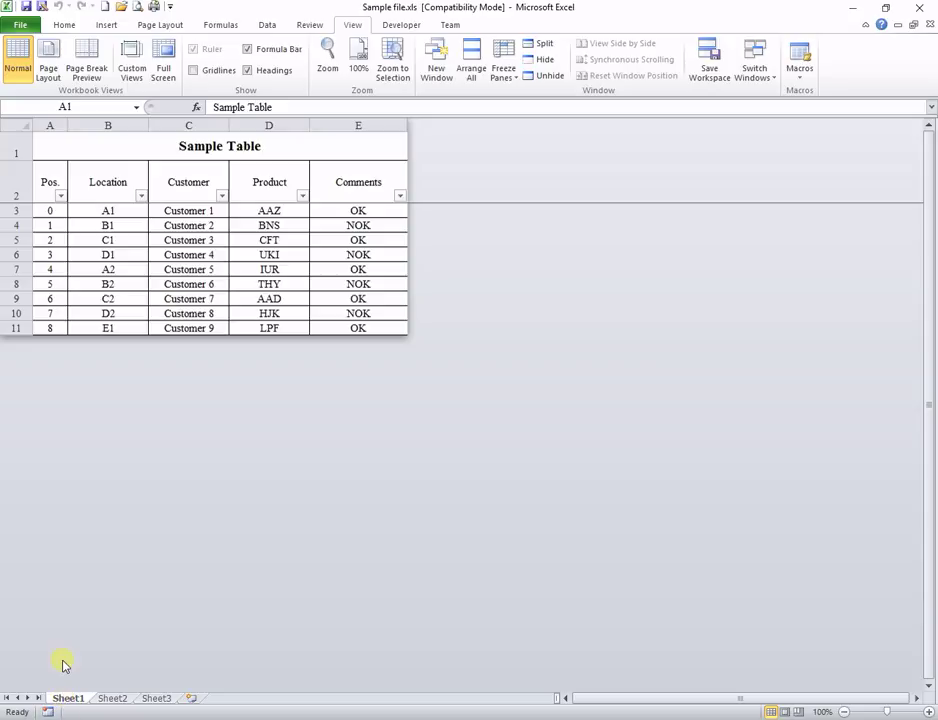
Step: Unprotect the sheet and unhide the columns beyond E and the rows below row 21
left_click(308, 26)
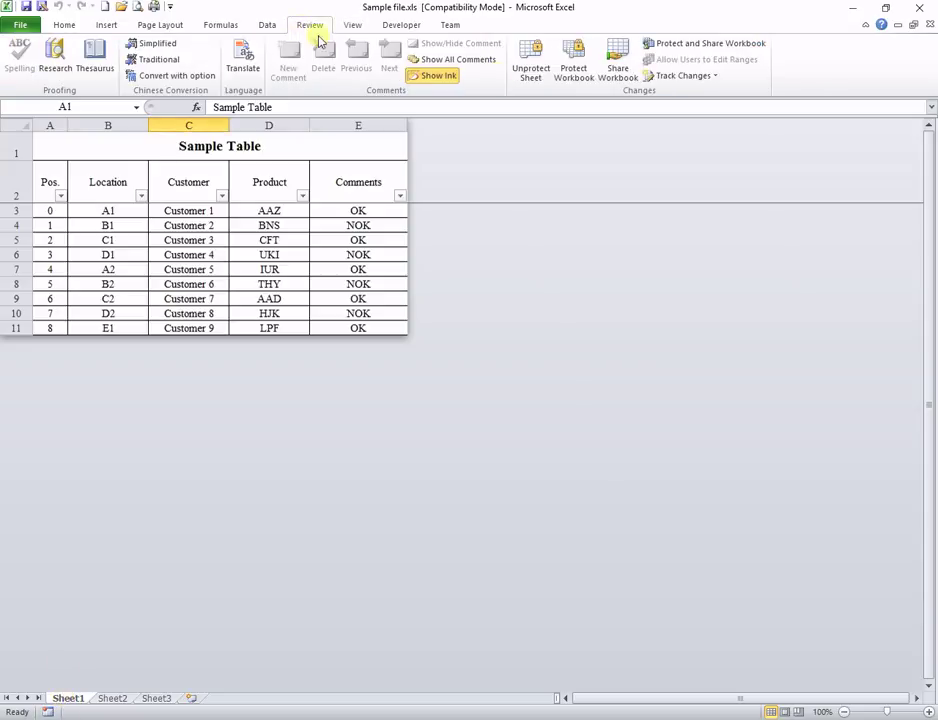
left_click(533, 64)
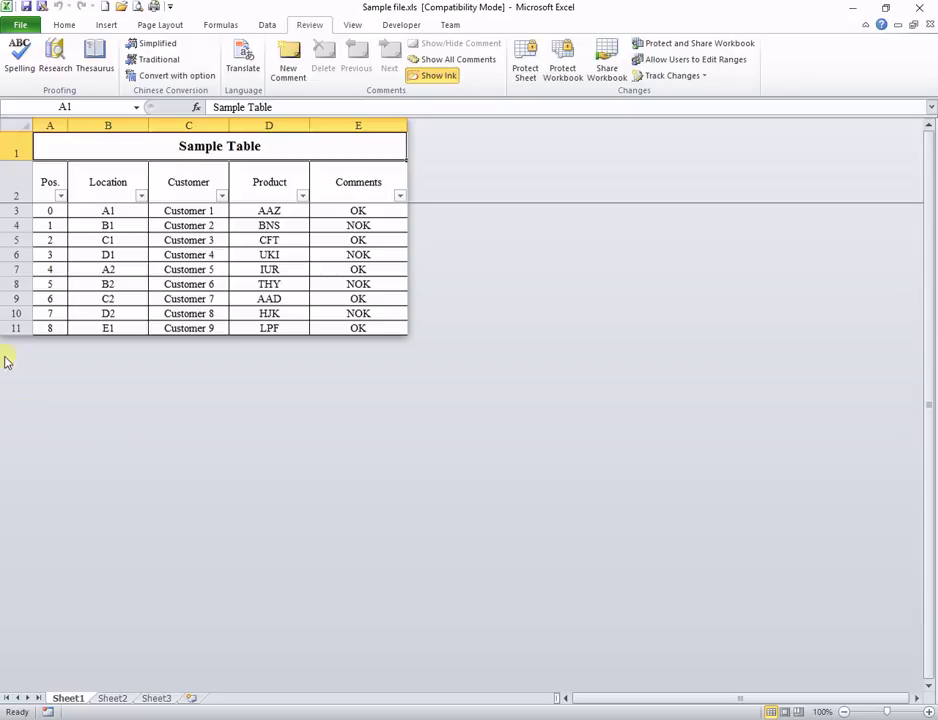
left_click(378, 125)
right_click(378, 128)
left_click(418, 323)
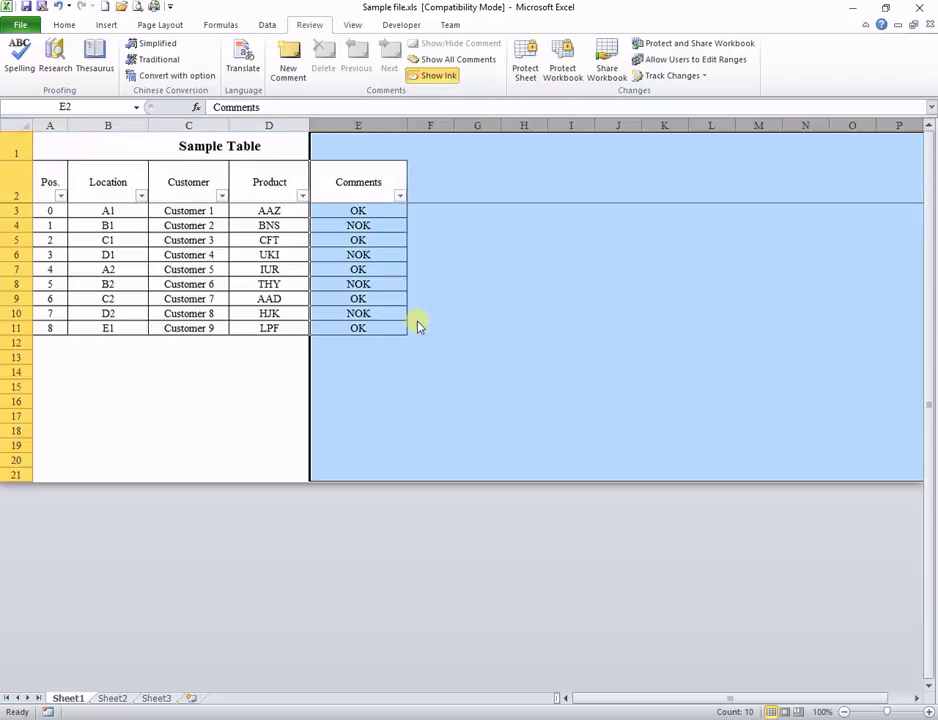
left_click(12, 476)
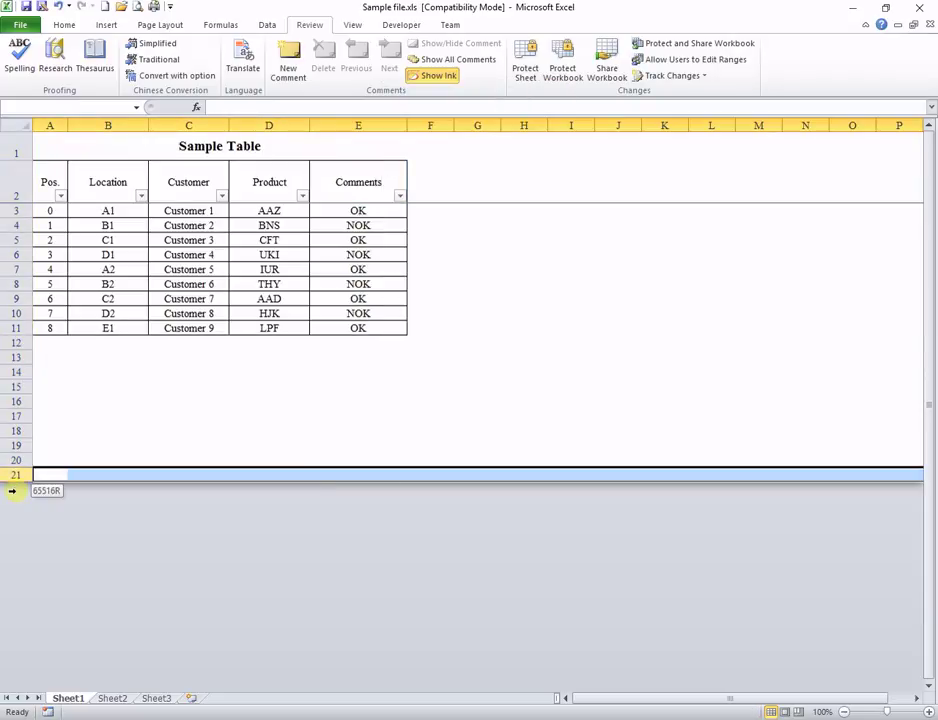
right_click(17, 474)
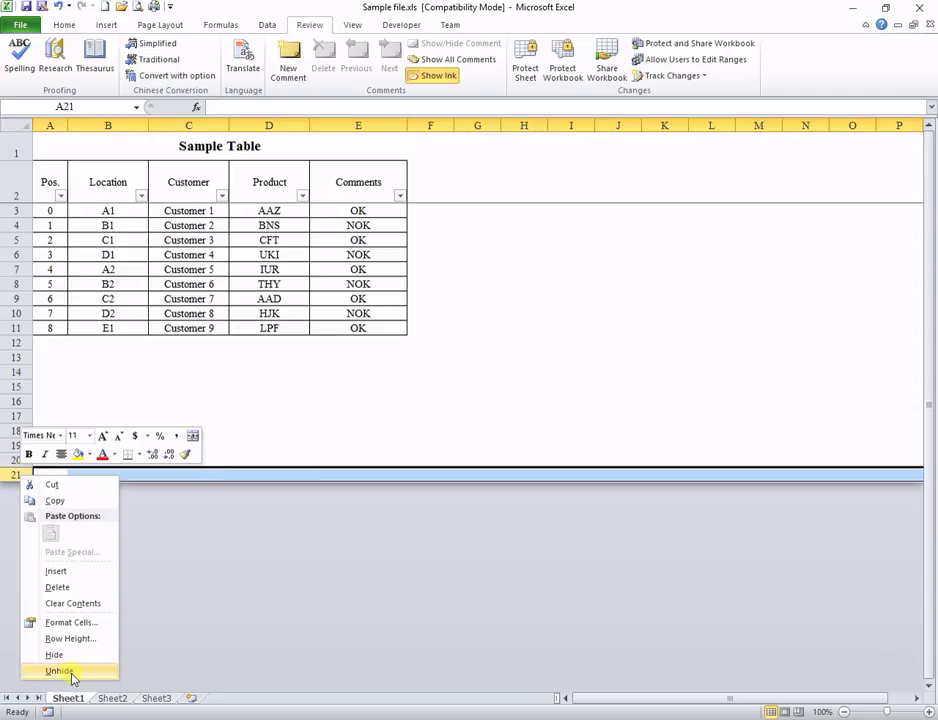
left_click(72, 671)
Step: Hide rows 12 through the sheet's last row and columns F through IV again
left_click(8, 342)
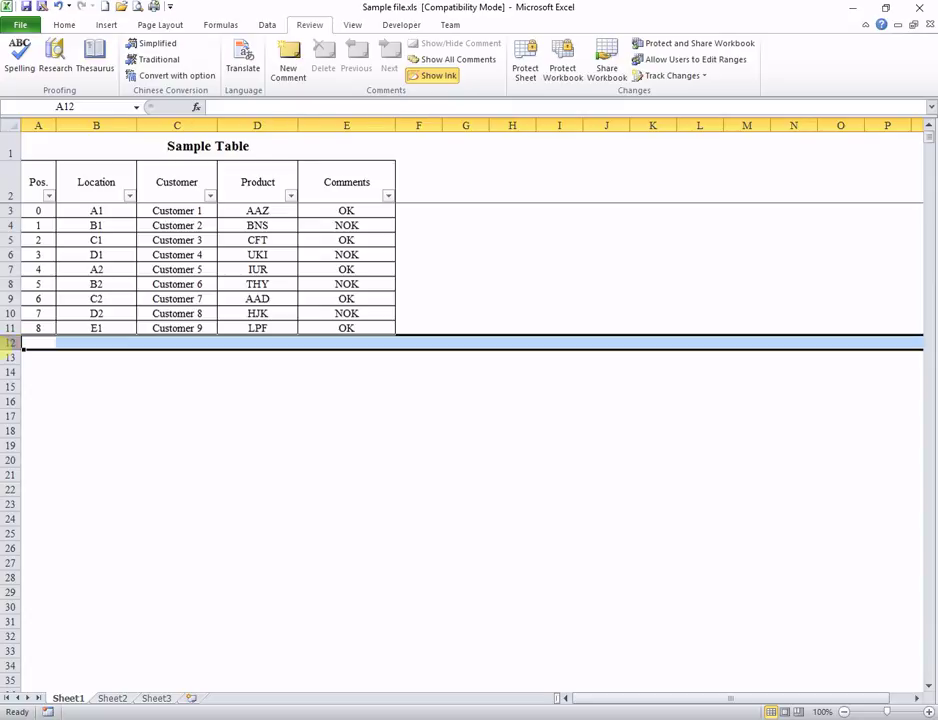
key("ctrl+shift+Down")
right_click(6, 349)
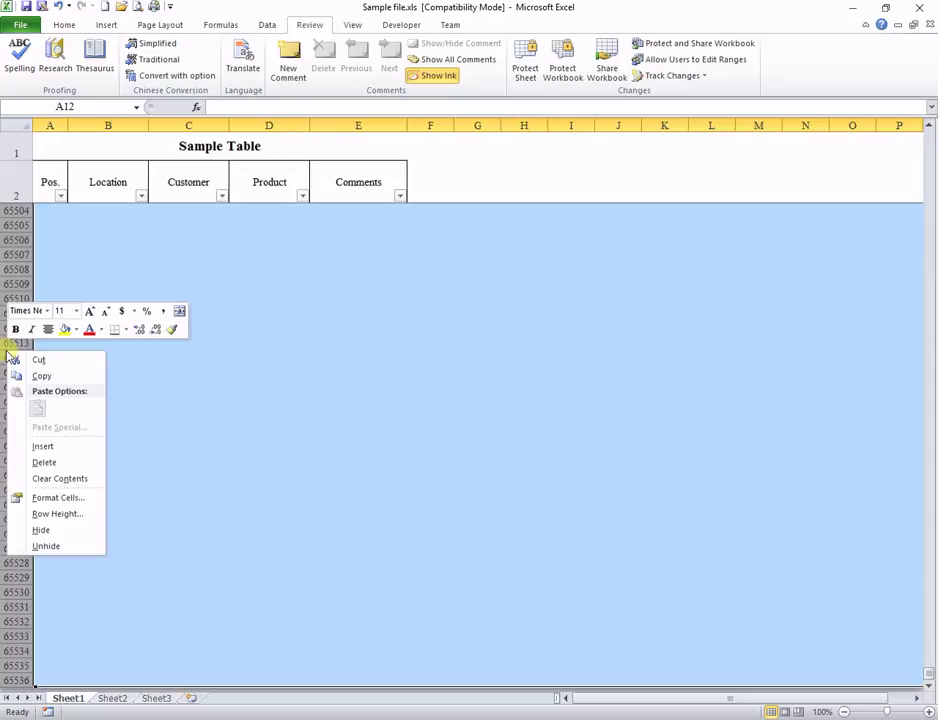
left_click(48, 532)
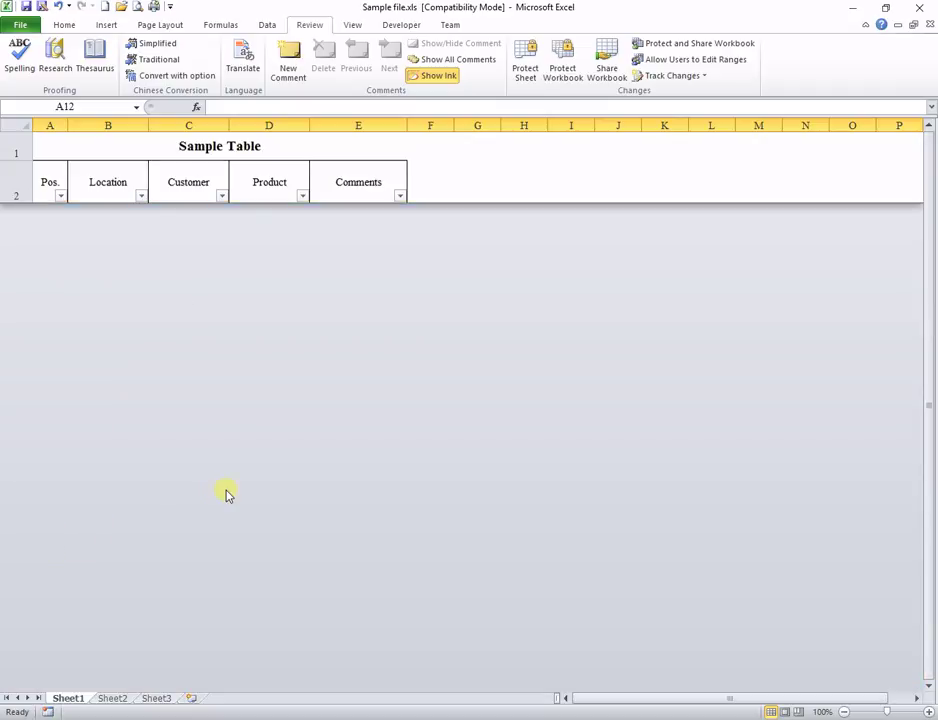
left_click(429, 123)
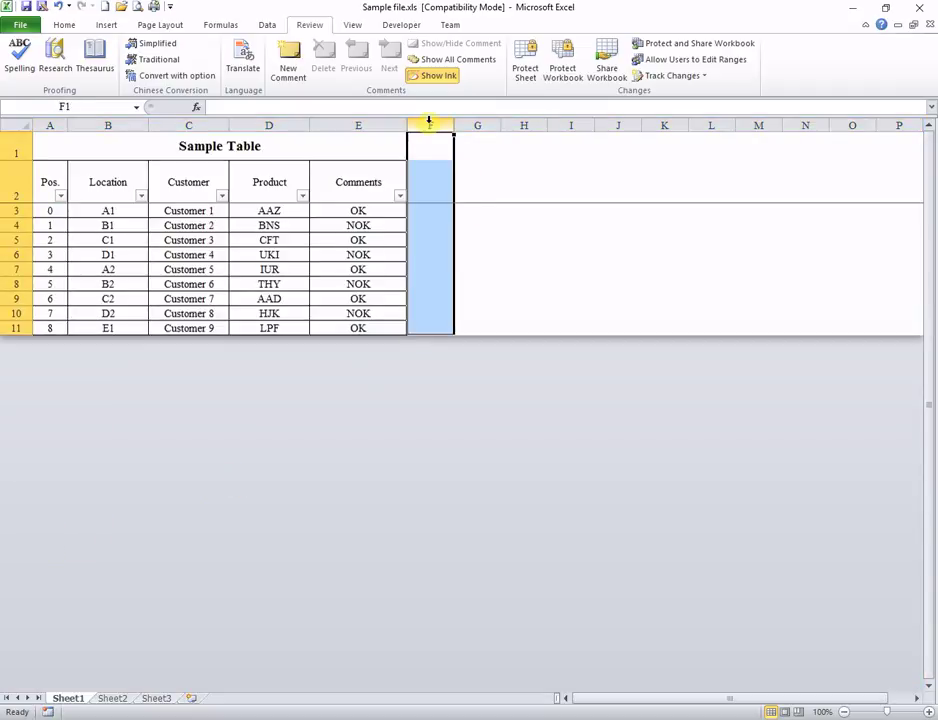
key("ctrl+shift+Right")
right_click(429, 123)
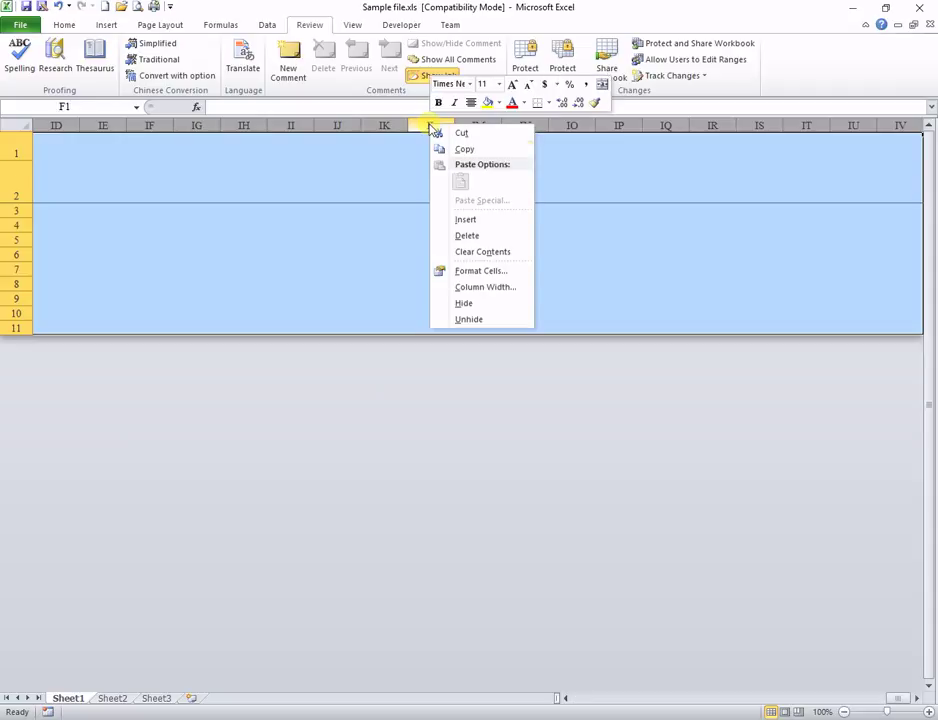
left_click(478, 304)
left_click_drag(754, 701, 680, 701)
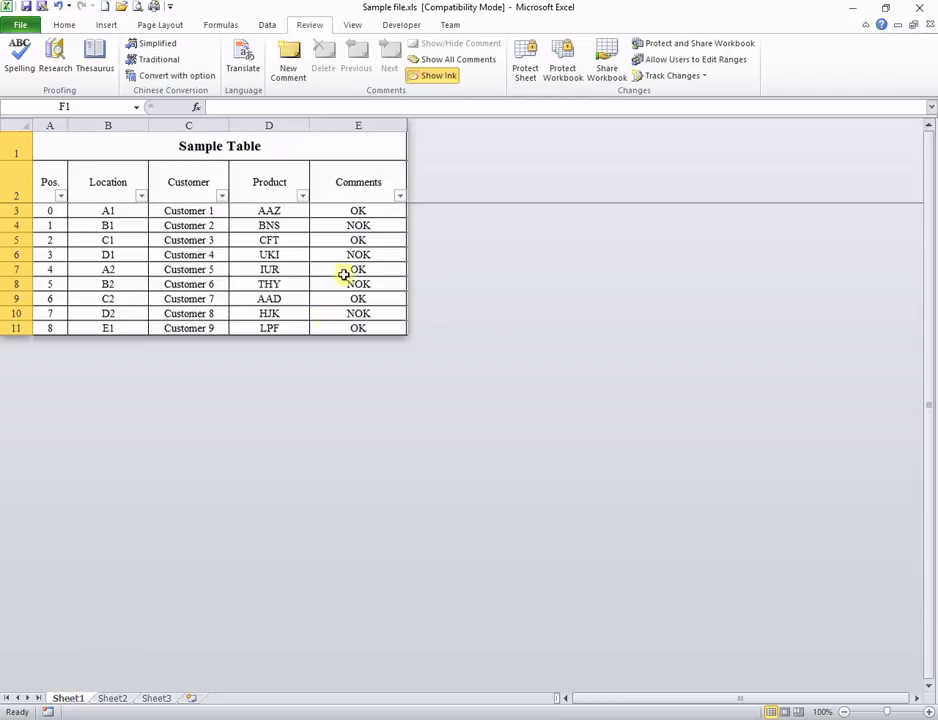
left_click(405, 25)
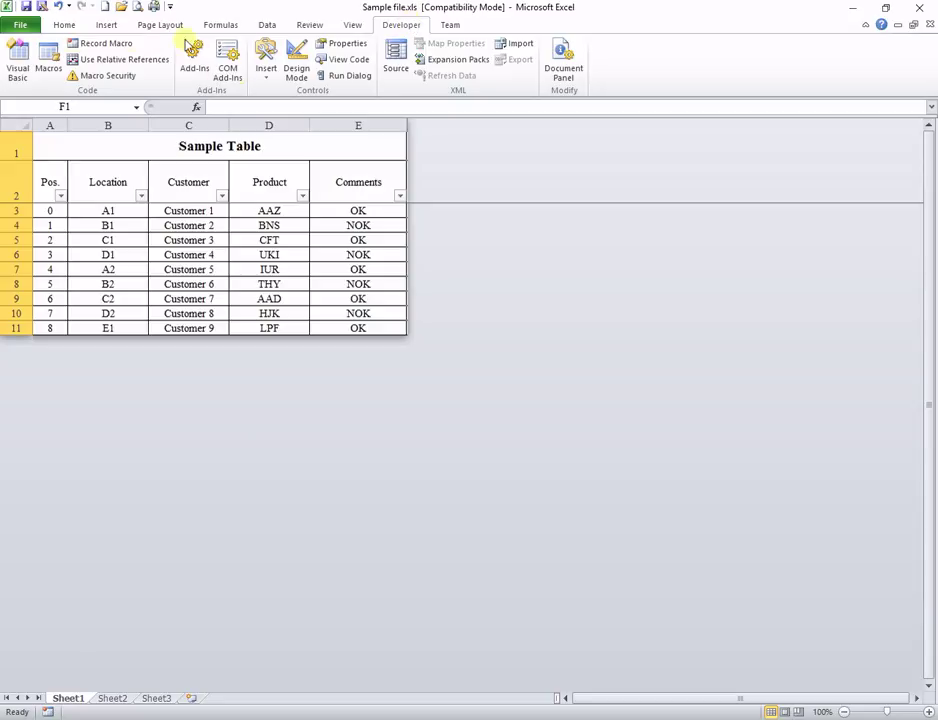
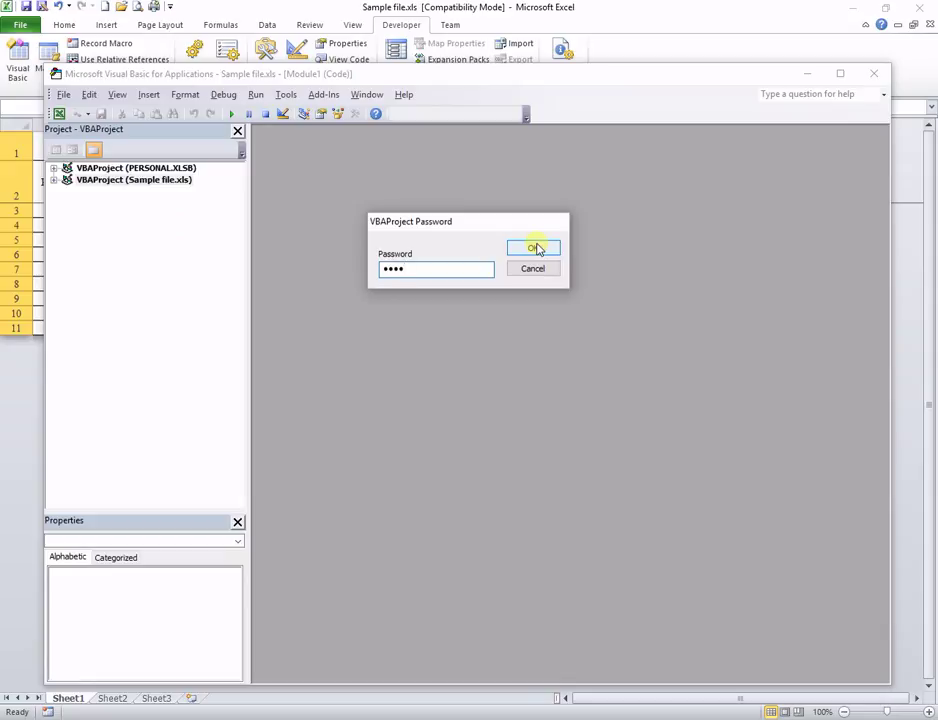
Step: Unlock the Sample file.xls project with its password and expand its Excel Objects and Modules
left_click(545, 247)
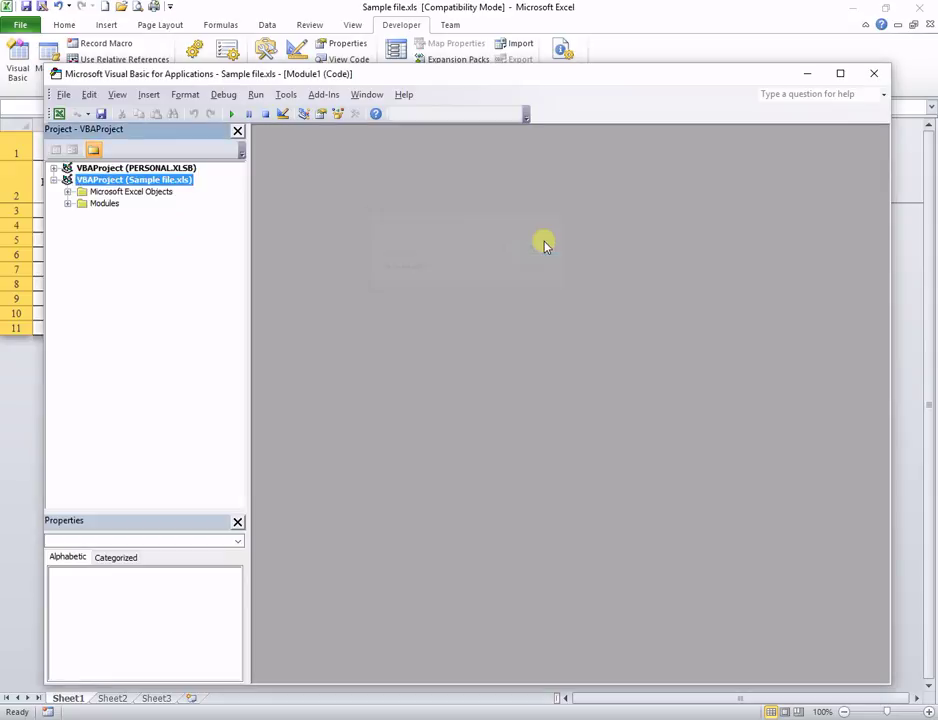
left_click(68, 192)
left_click(68, 251)
Step: Review the VBAProject Properties Protection settings, locked for viewing with a password, and confirm
right_click(203, 194)
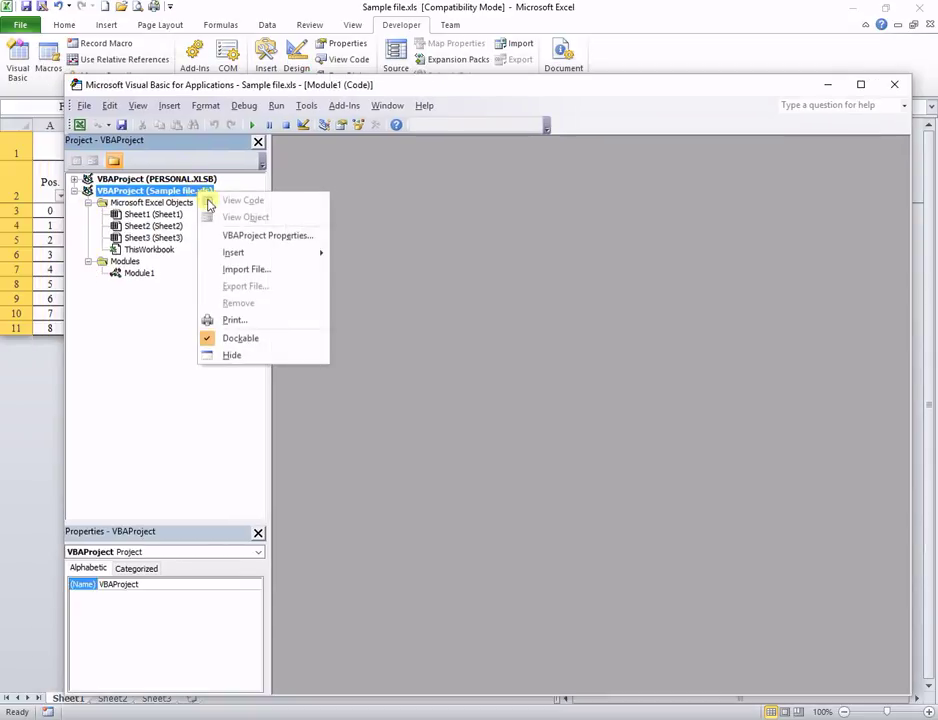
left_click(262, 236)
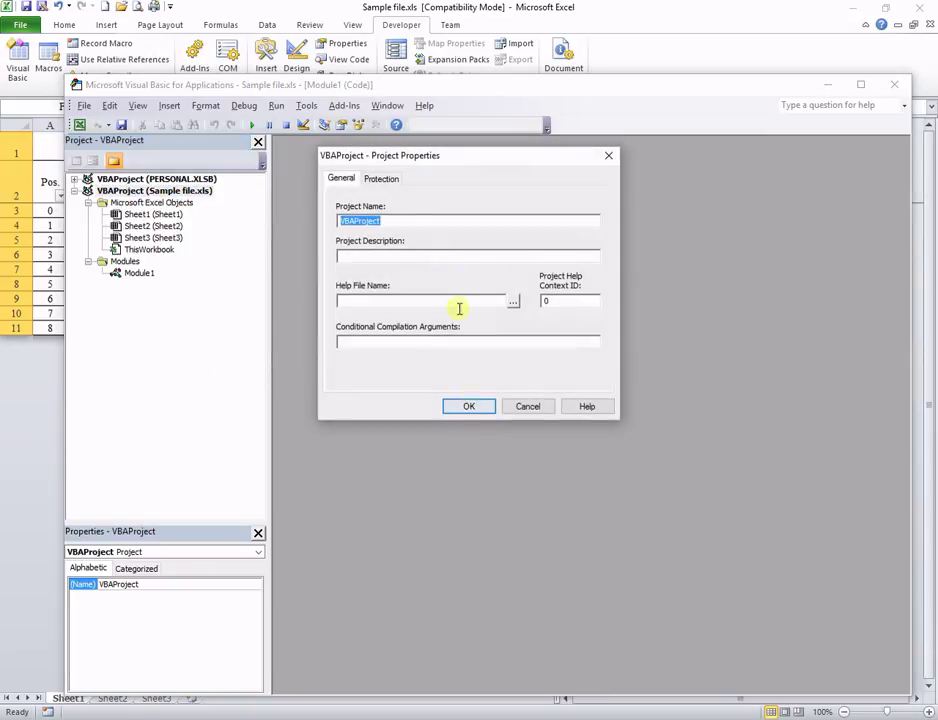
left_click(381, 179)
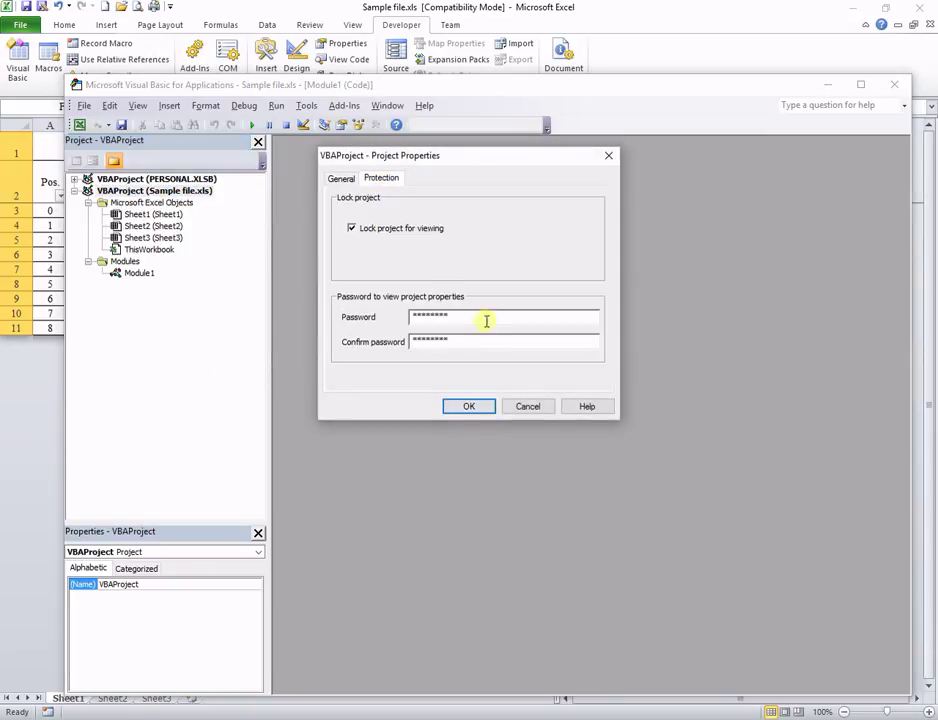
left_click(465, 414)
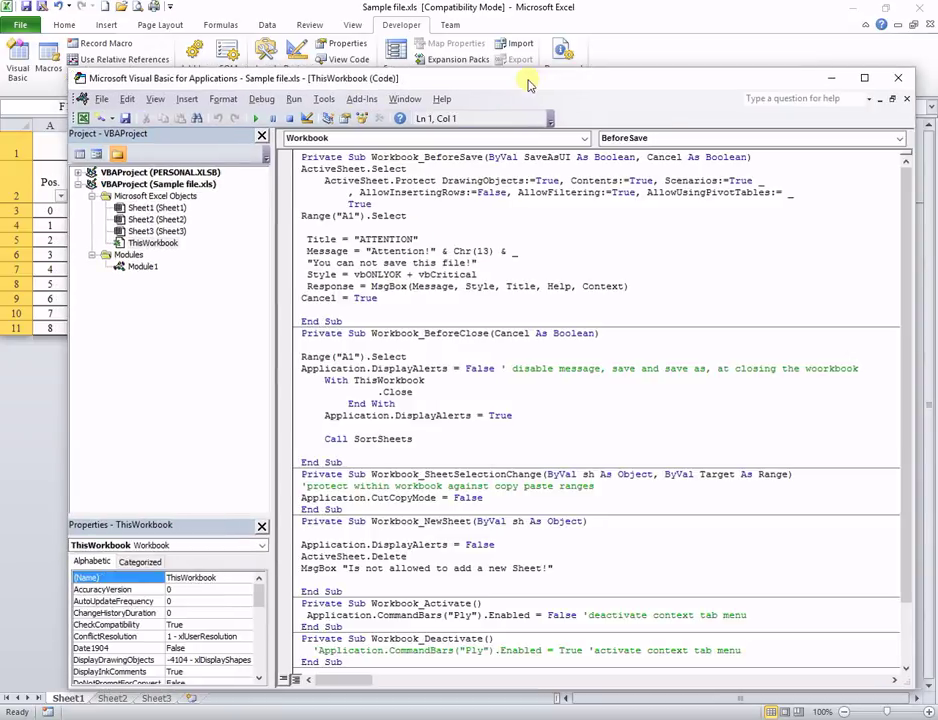
left_click_drag(535, 85, 519, 86)
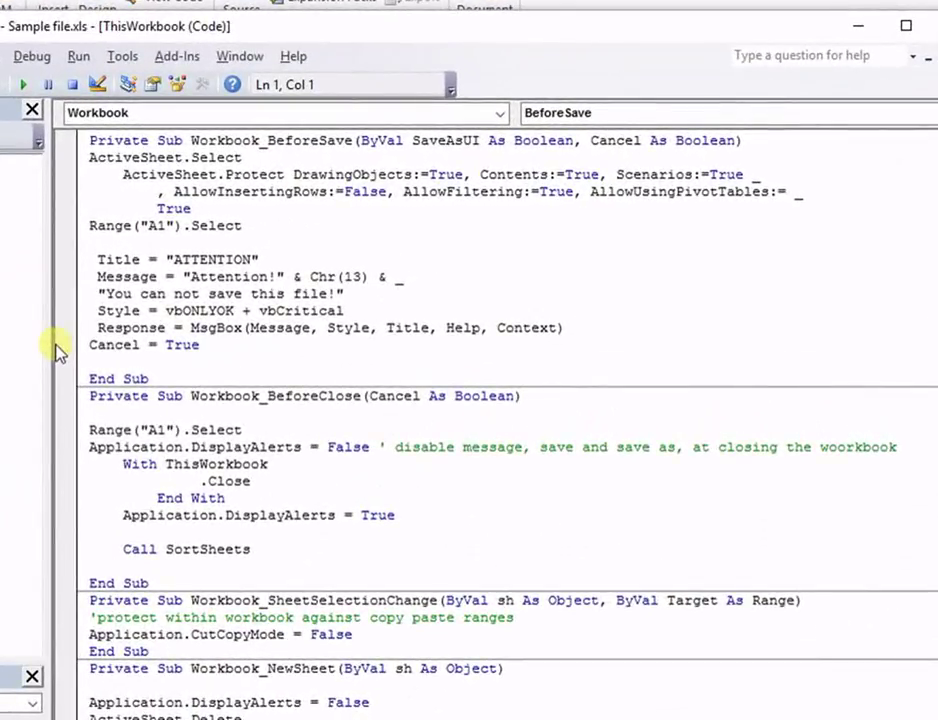
left_click(603, 358)
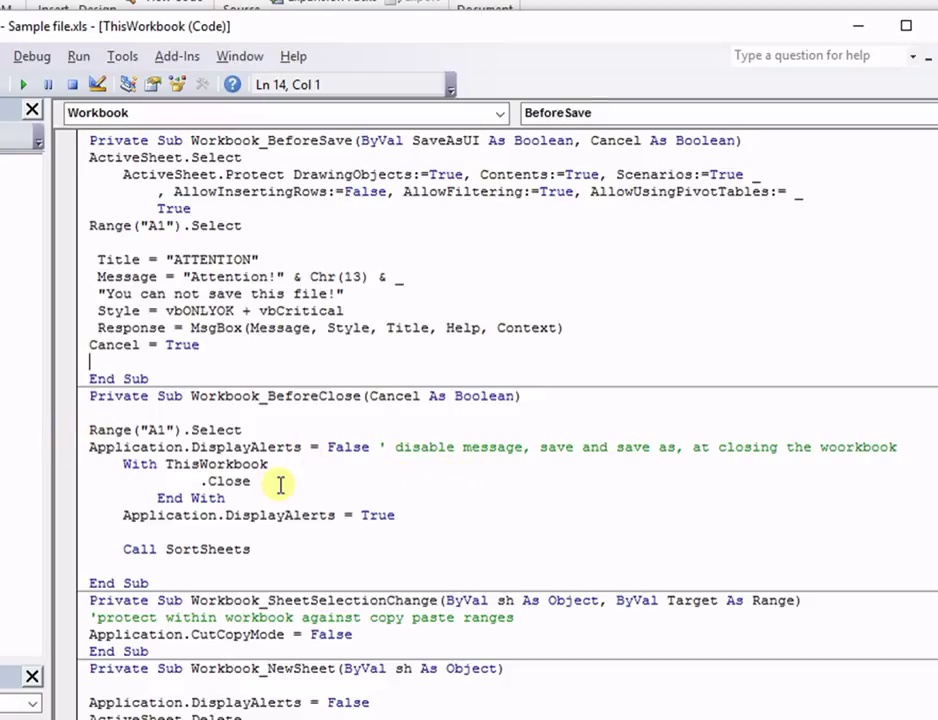
left_click(423, 447)
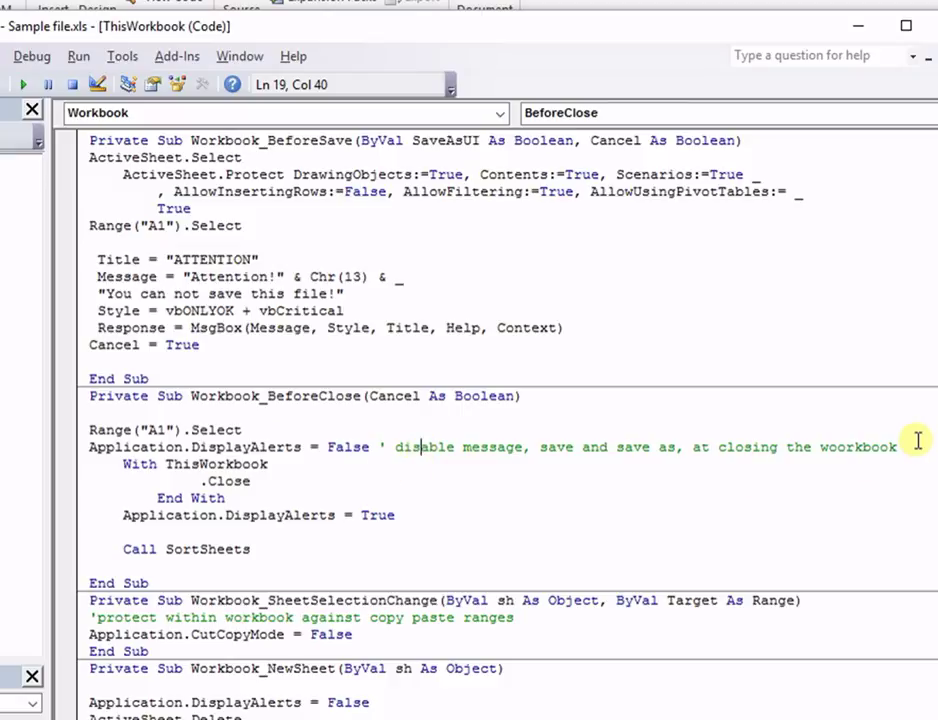
left_click_drag(916, 447, 392, 452)
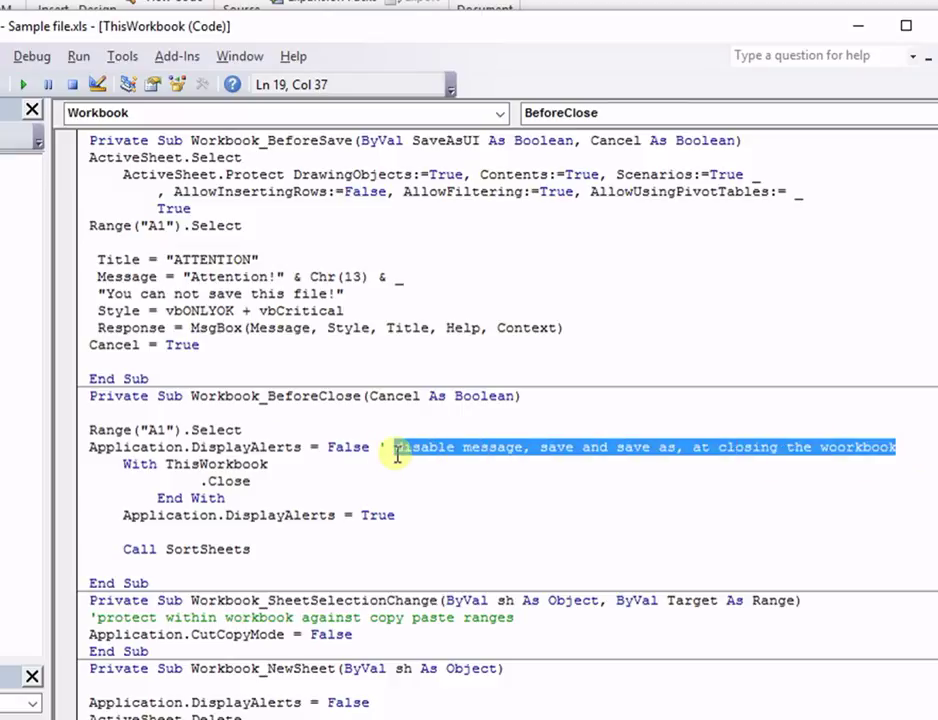
left_click(444, 499)
left_click_drag(252, 549, 117, 549)
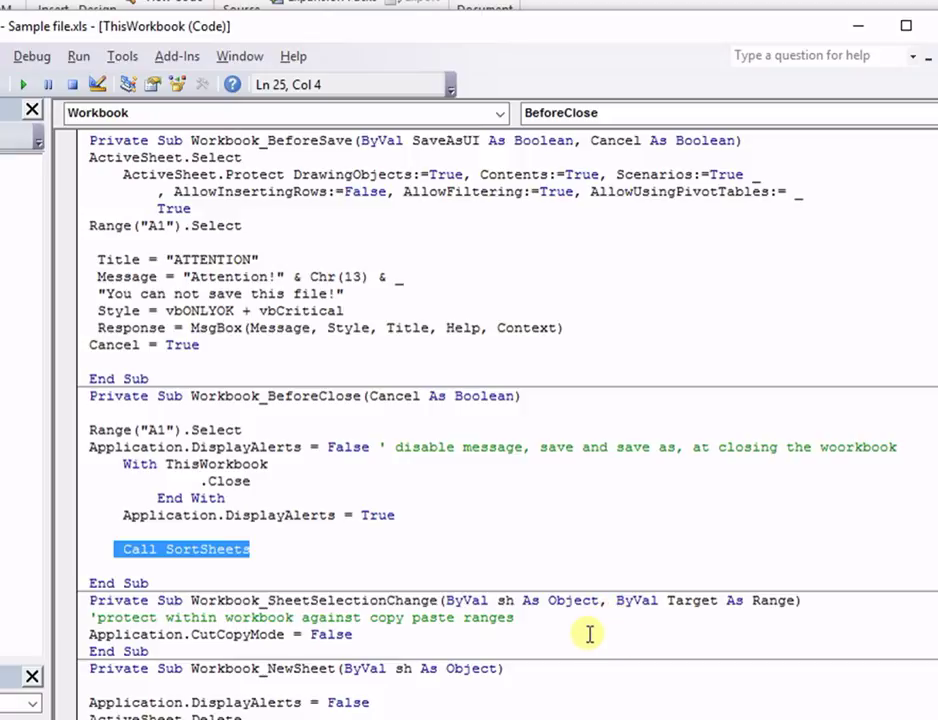
left_click(357, 634)
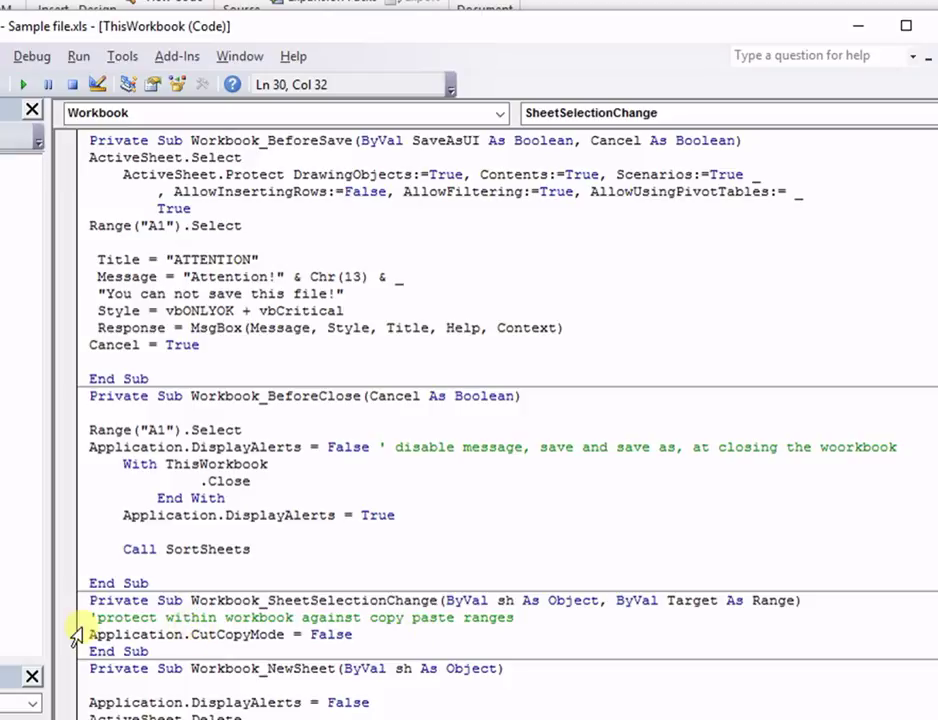
Step: Copy the Sample Table A1:E11 on Sheet1
key("alt+F11")
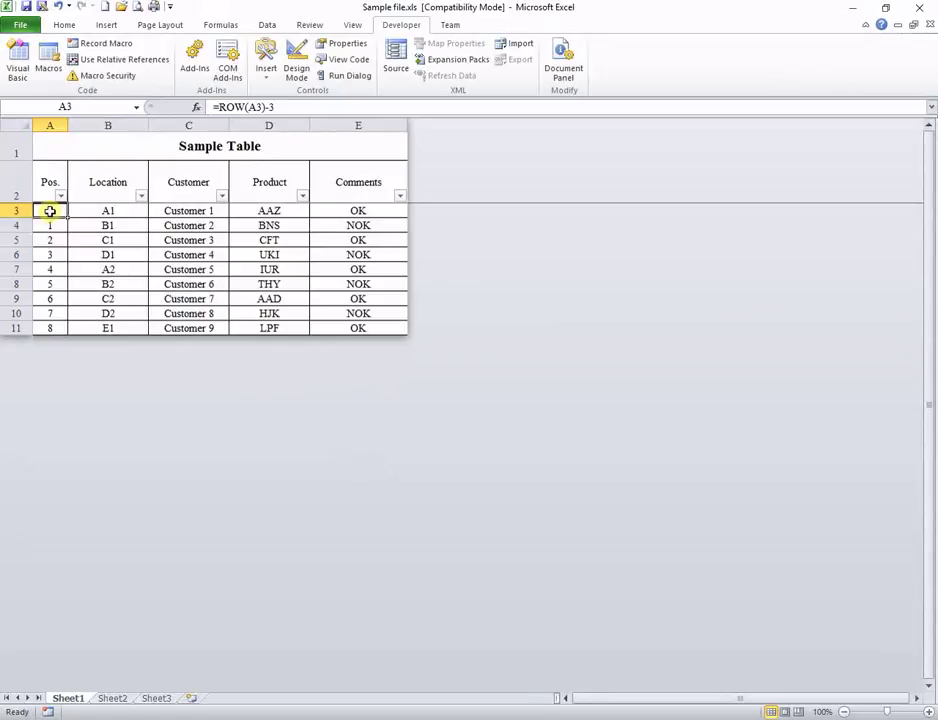
left_click_drag(45, 150, 273, 329)
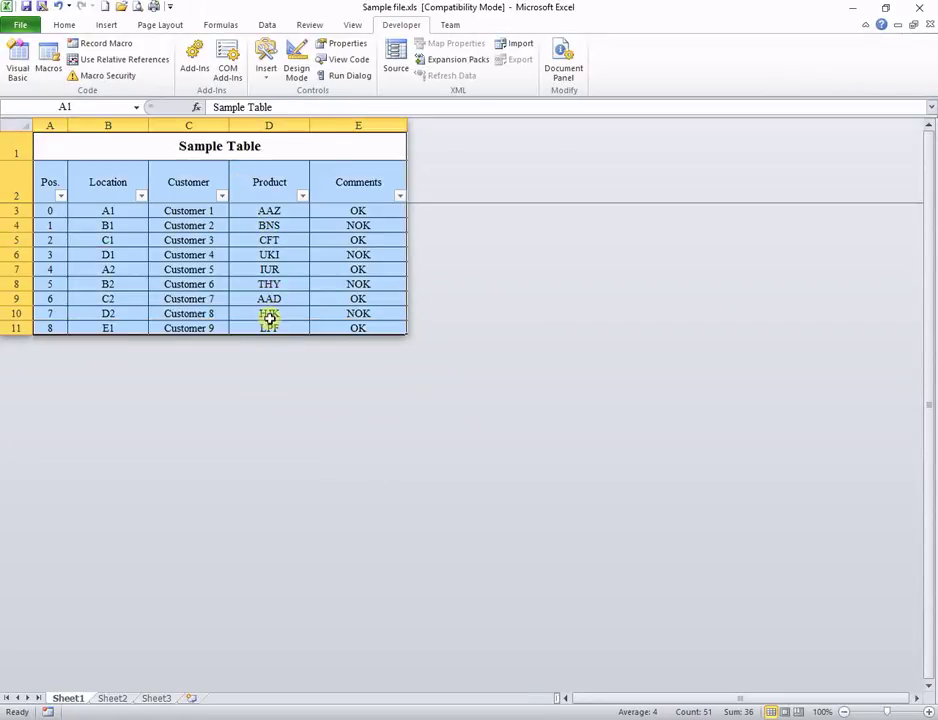
right_click(270, 318)
left_click(298, 341)
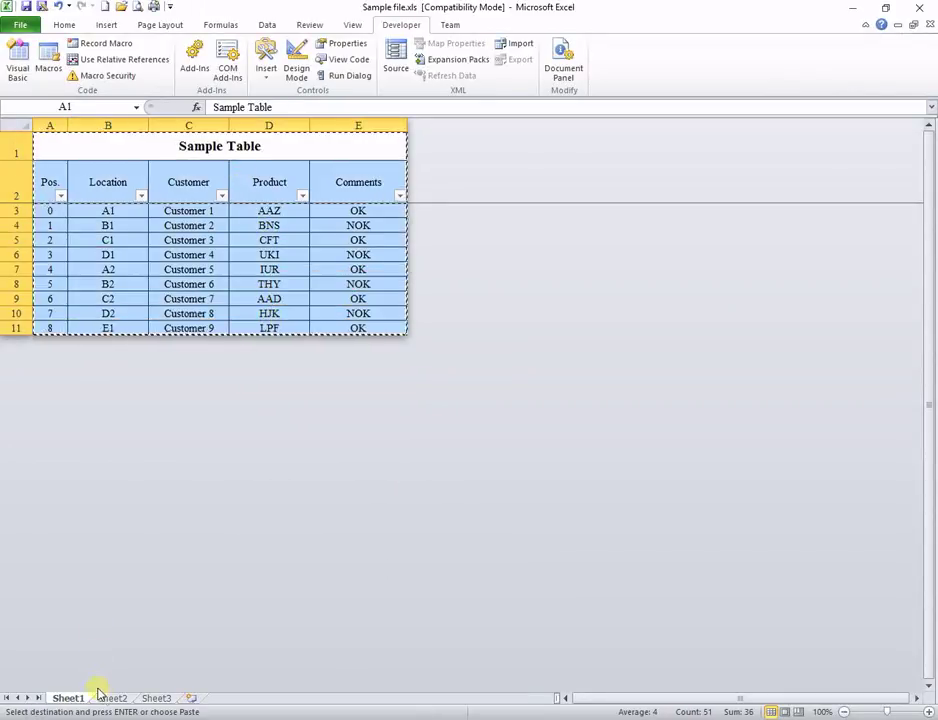
Step: Find pasting into Sheet2's A2 unavailable, return to Sheet1, and reopen the VBA editor
left_click(112, 698)
right_click(49, 151)
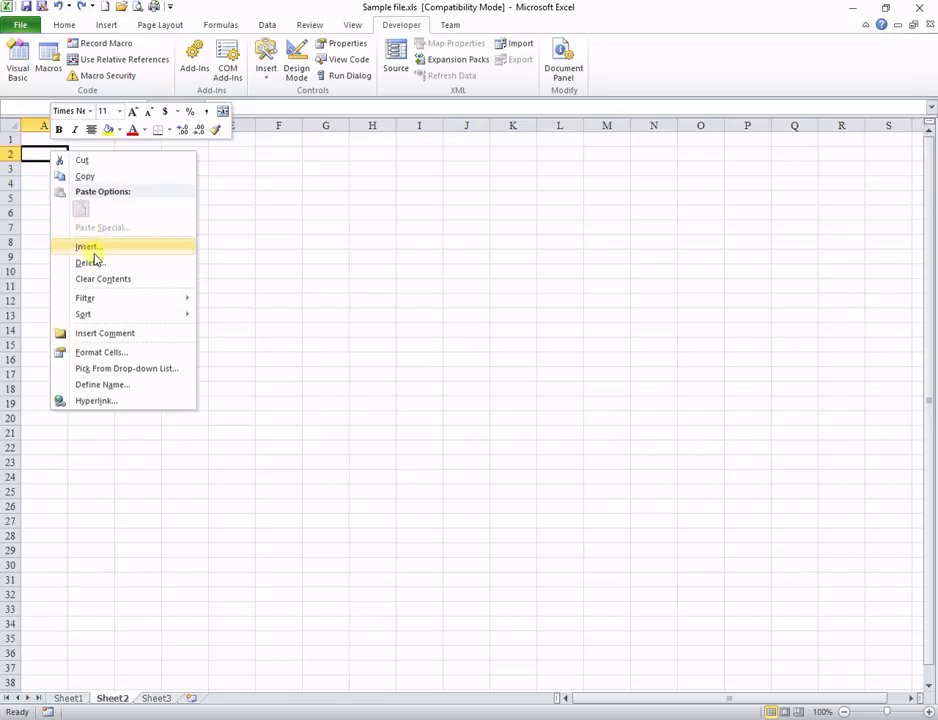
key("Escape")
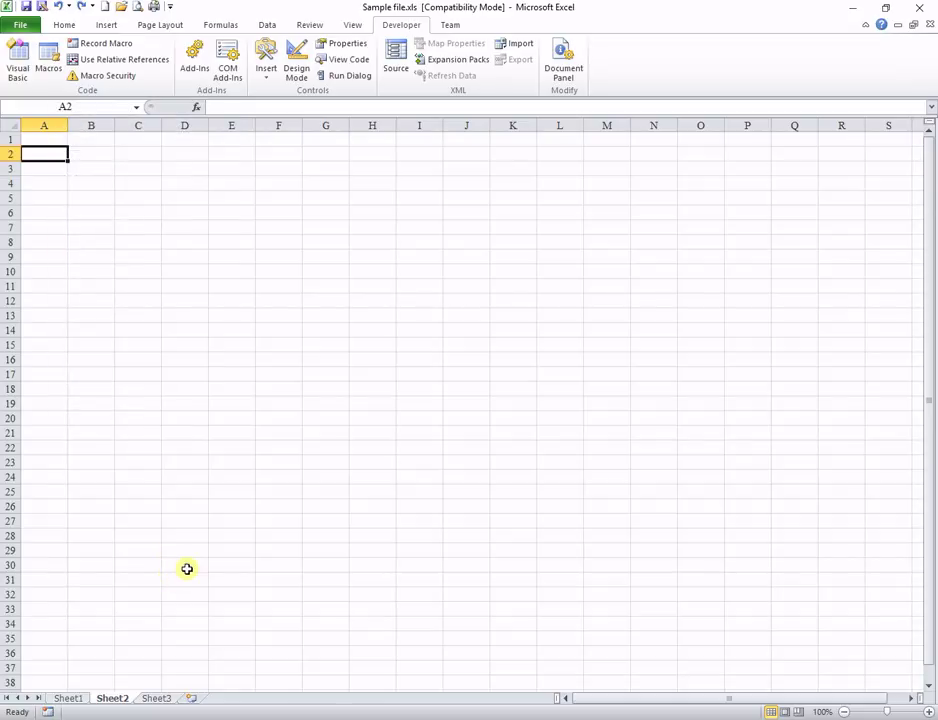
left_click(69, 699)
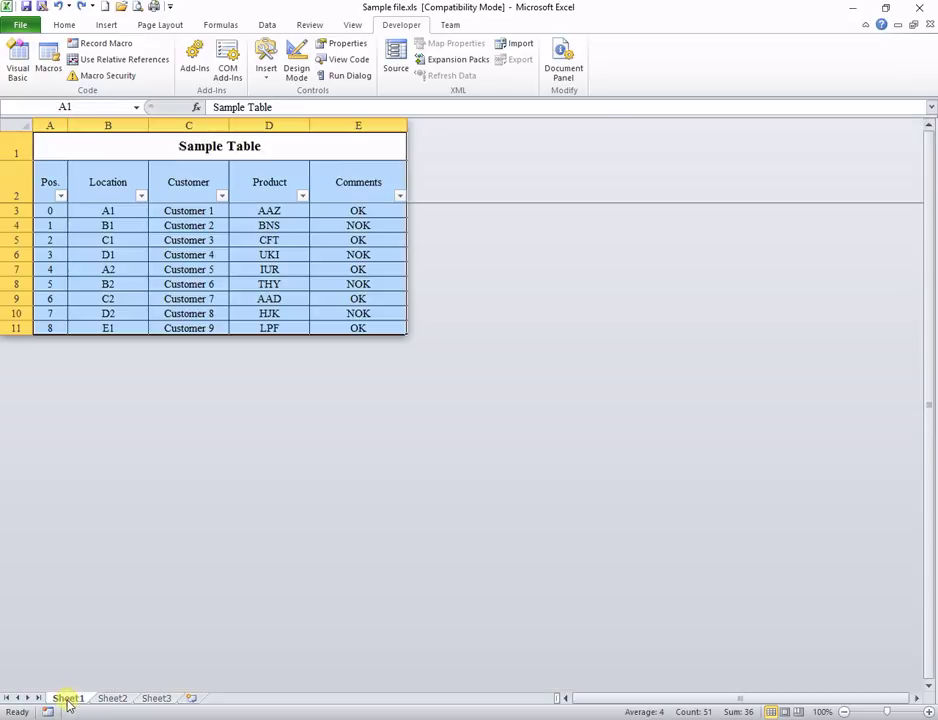
key("alt+space")
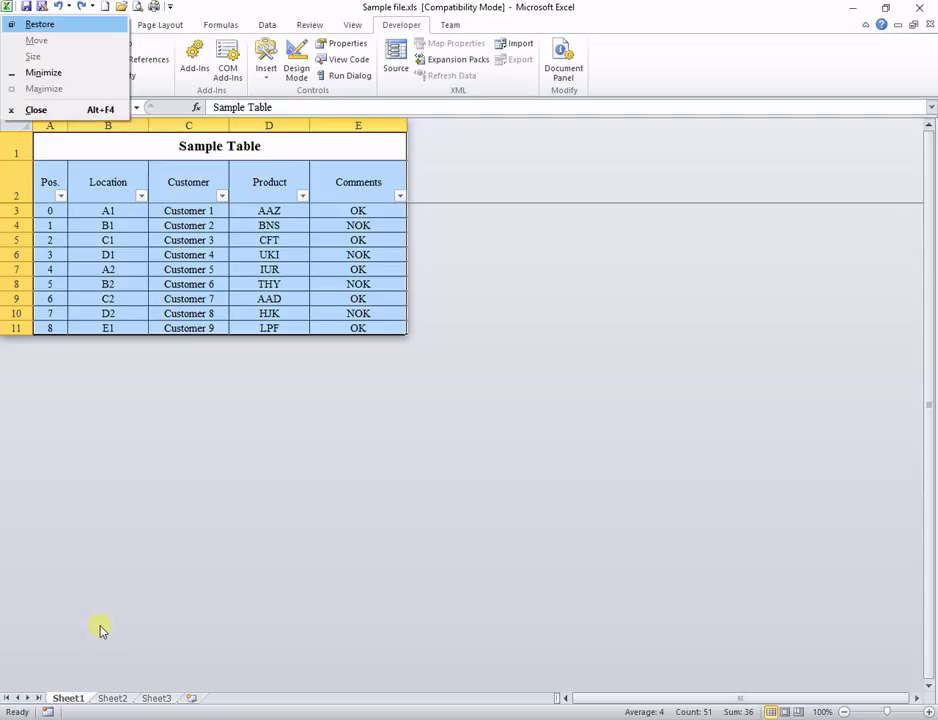
key("Escape")
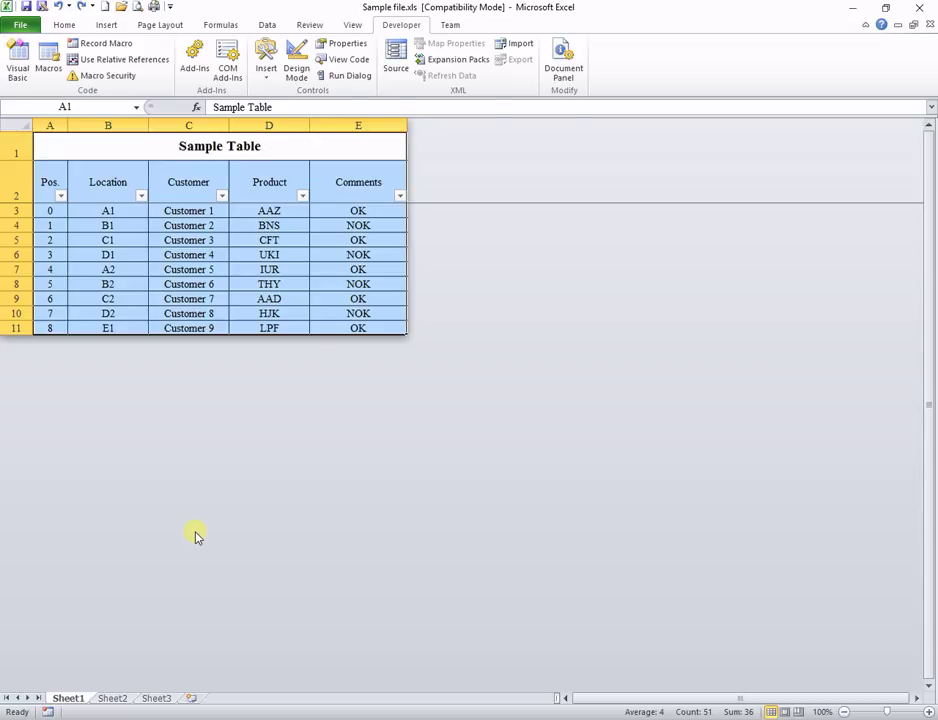
key("alt+F11")
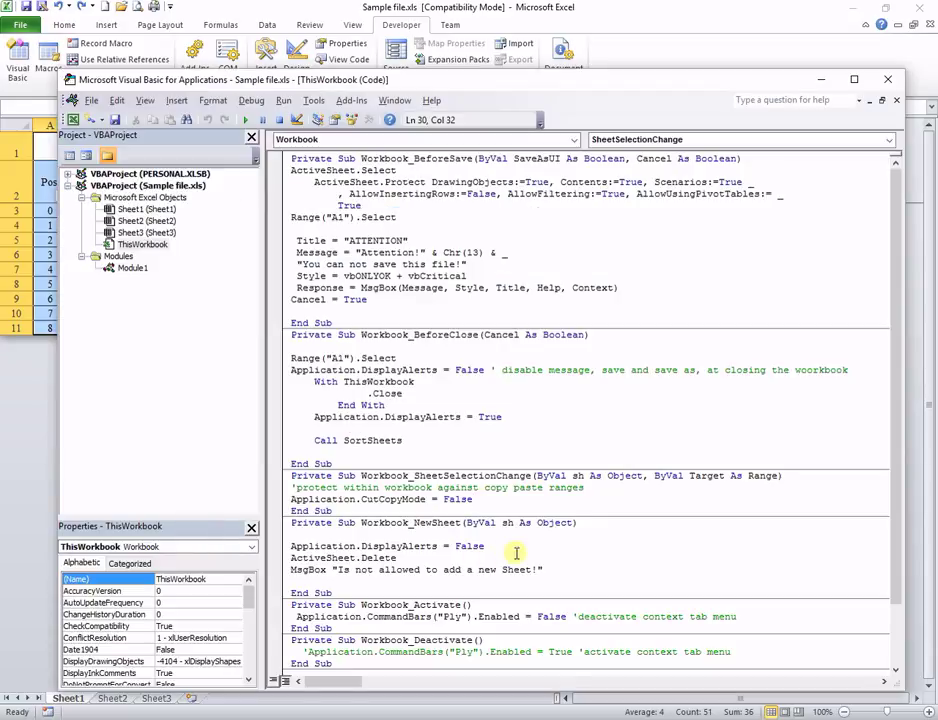
Step: Test the NewSheet guard: adding a worksheet shows 'Is not allowed to add a new Sheet!', then return to the code
left_click(528, 551)
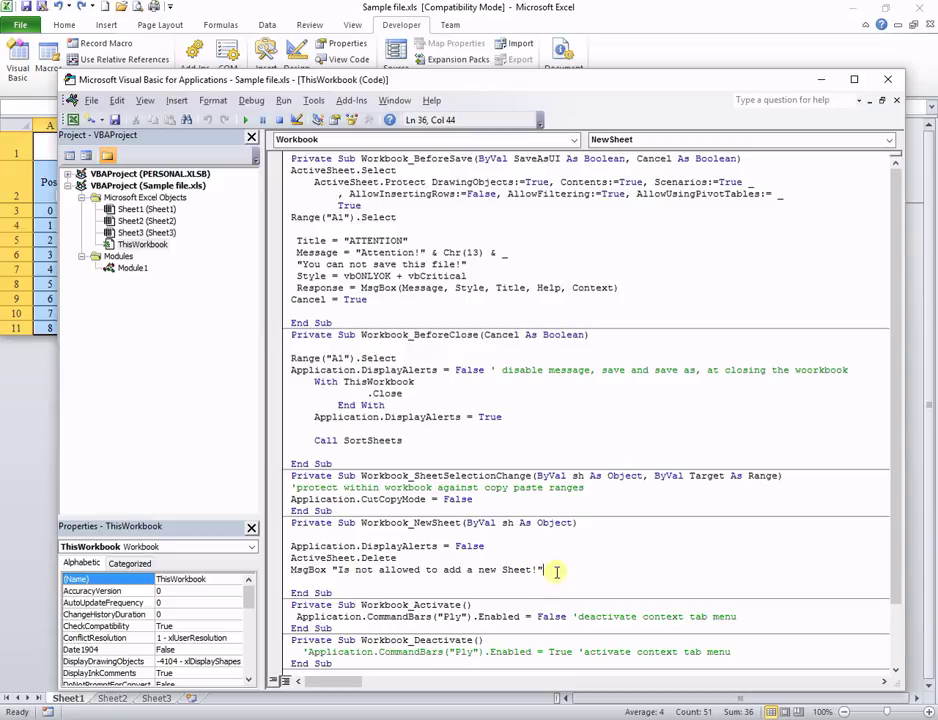
left_click(188, 698)
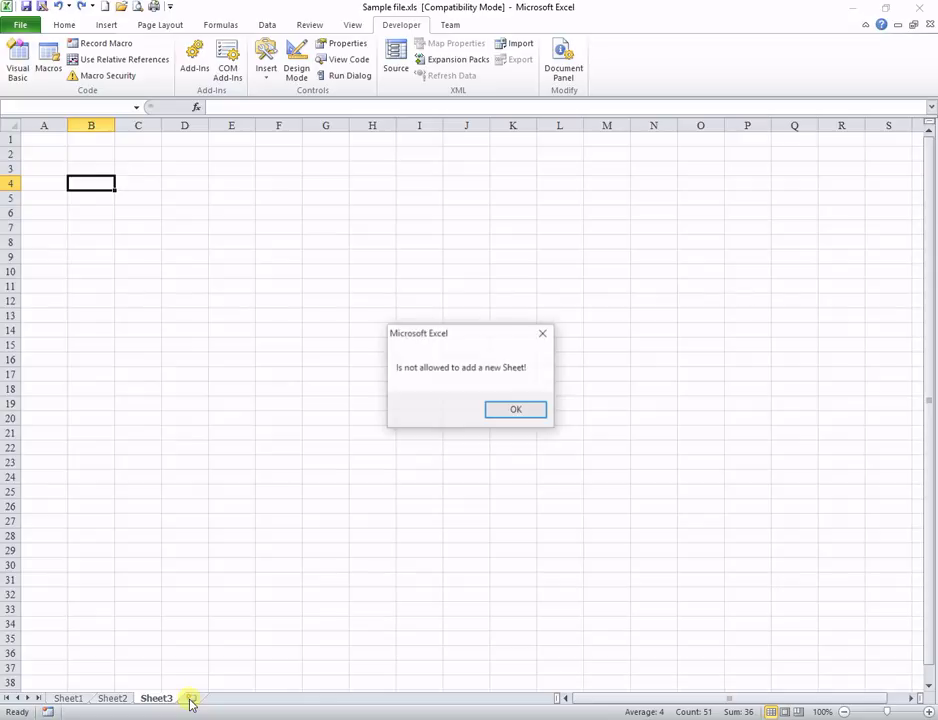
left_click(517, 411)
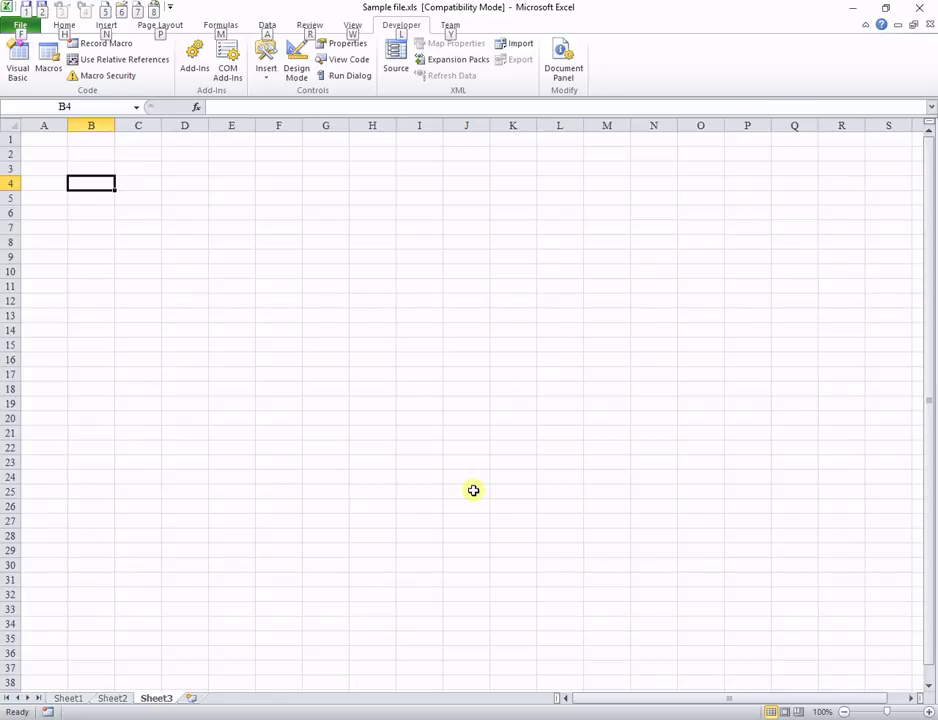
key("alt+F11")
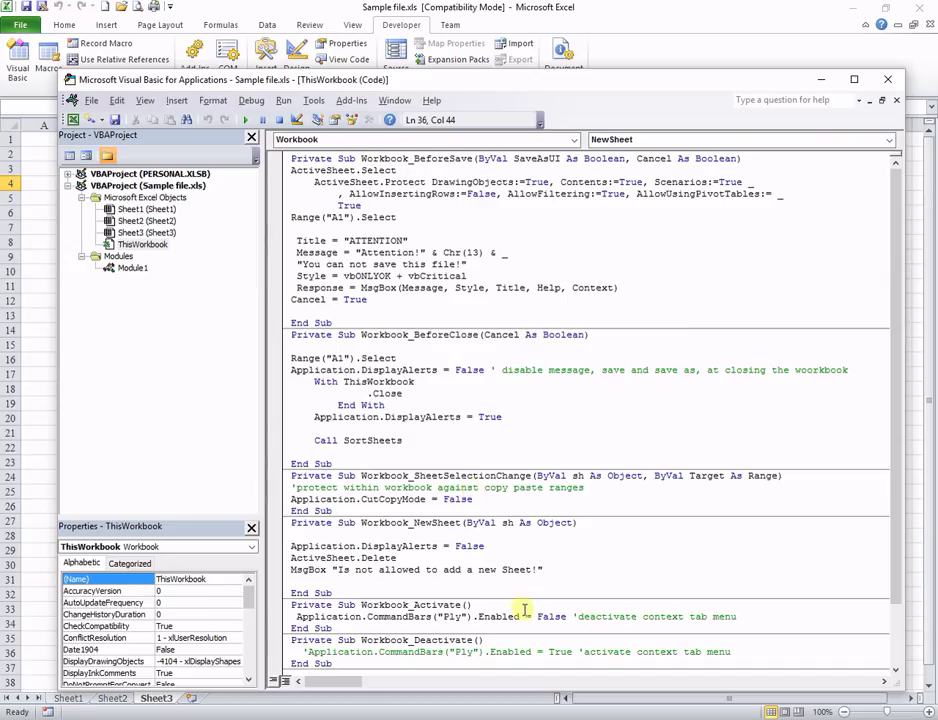
Step: Confirm the Workbook_Activate code disables the Sheet3 tab's right-click menu
left_click(751, 617)
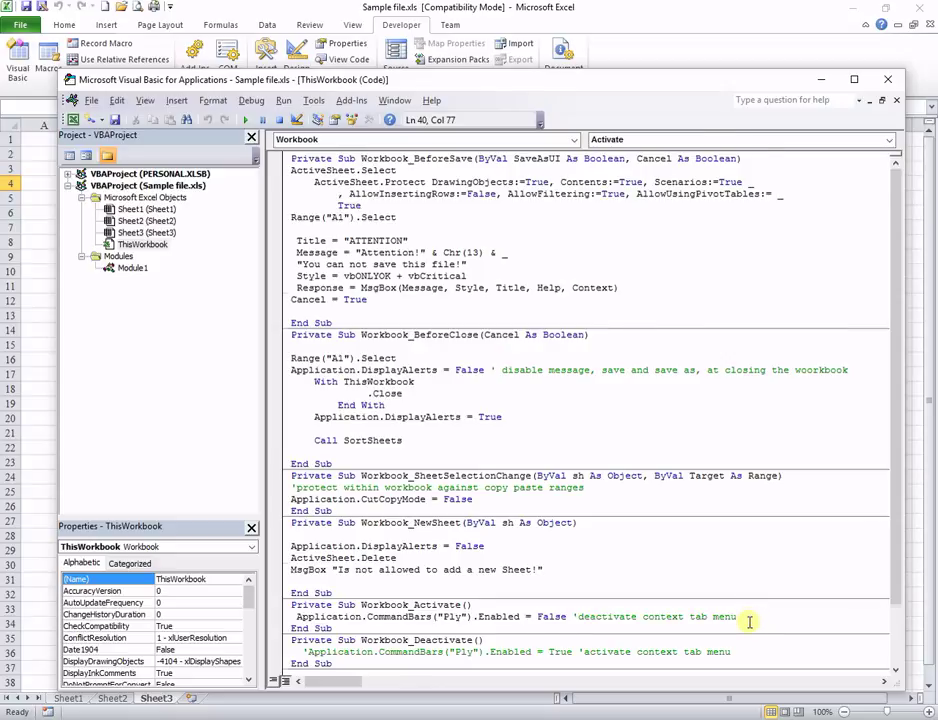
scroll(749, 622, "down", 1)
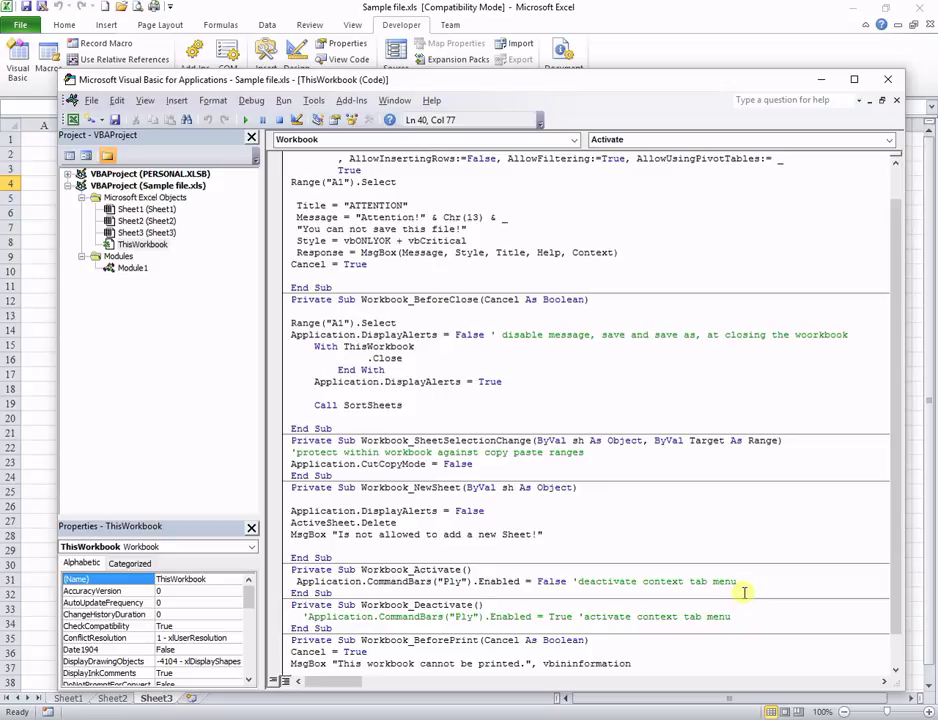
right_click(42, 583)
right_click(153, 692)
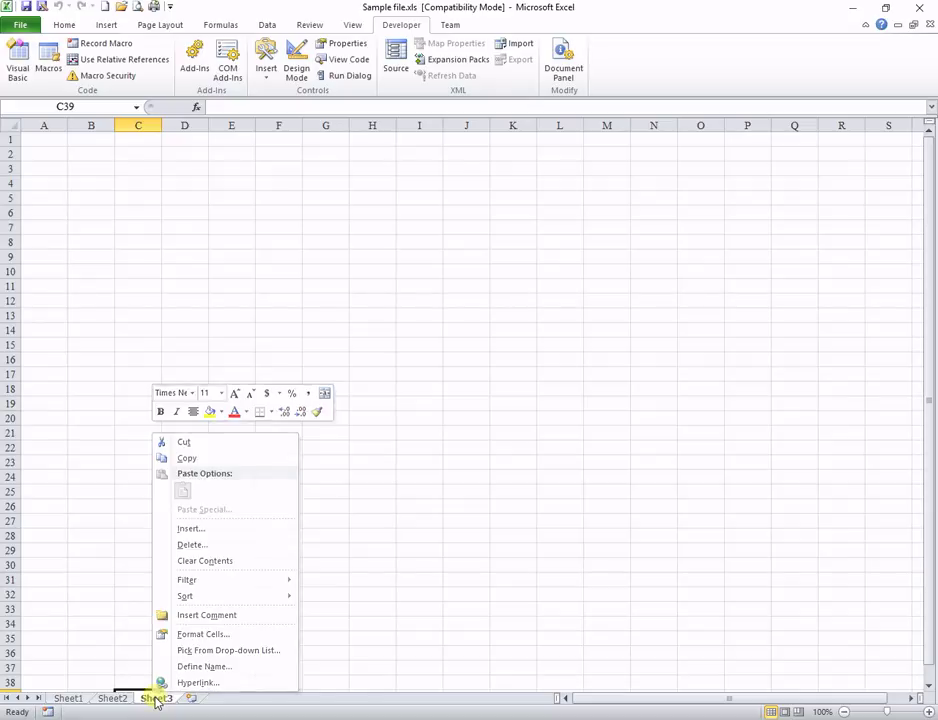
left_click(155, 700)
Step: Select C37, visit Sheet2 and Sheet1, then bring the VBA editor back
left_click(134, 667)
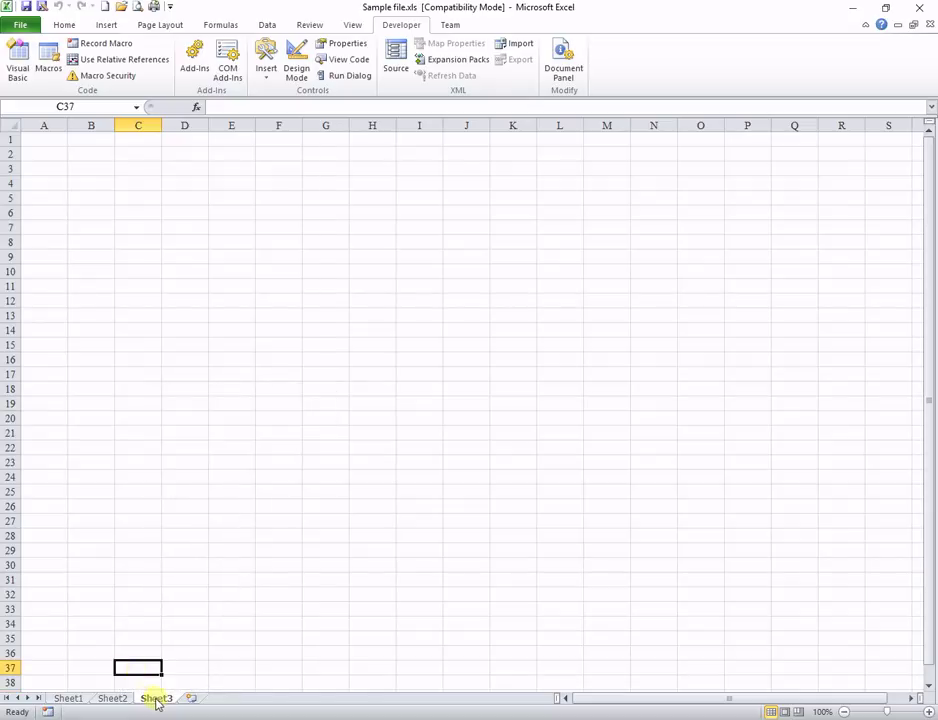
left_click(112, 699)
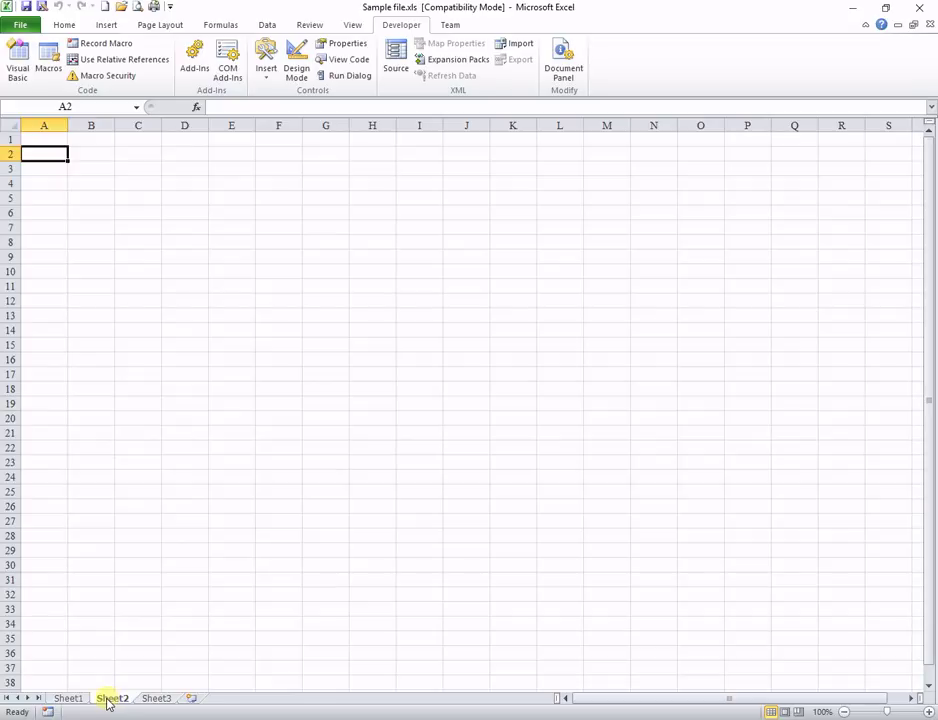
left_click(79, 702)
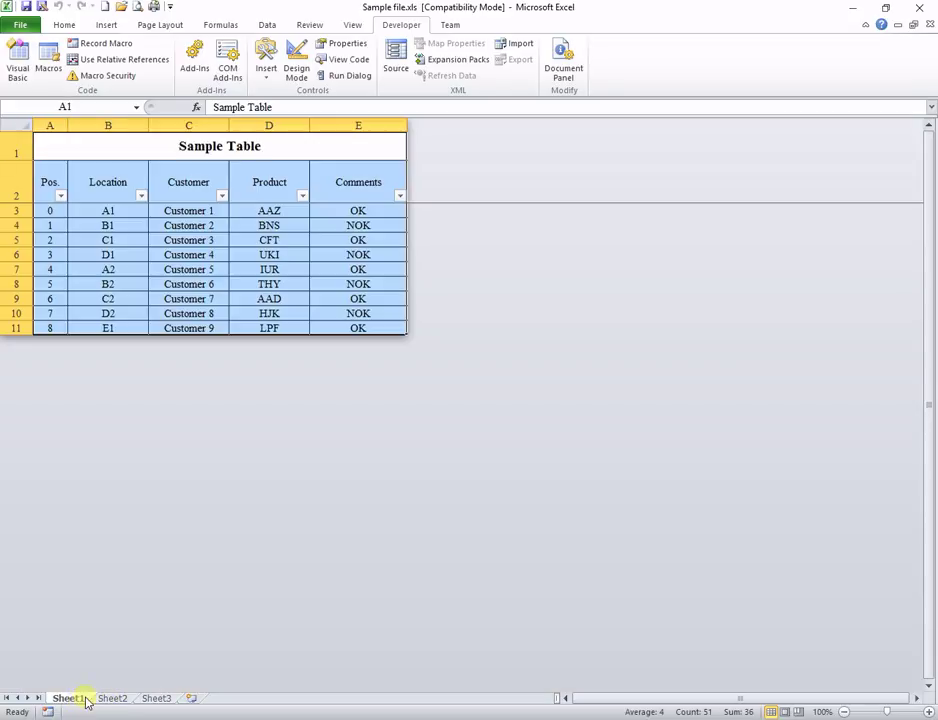
left_click(718, 670)
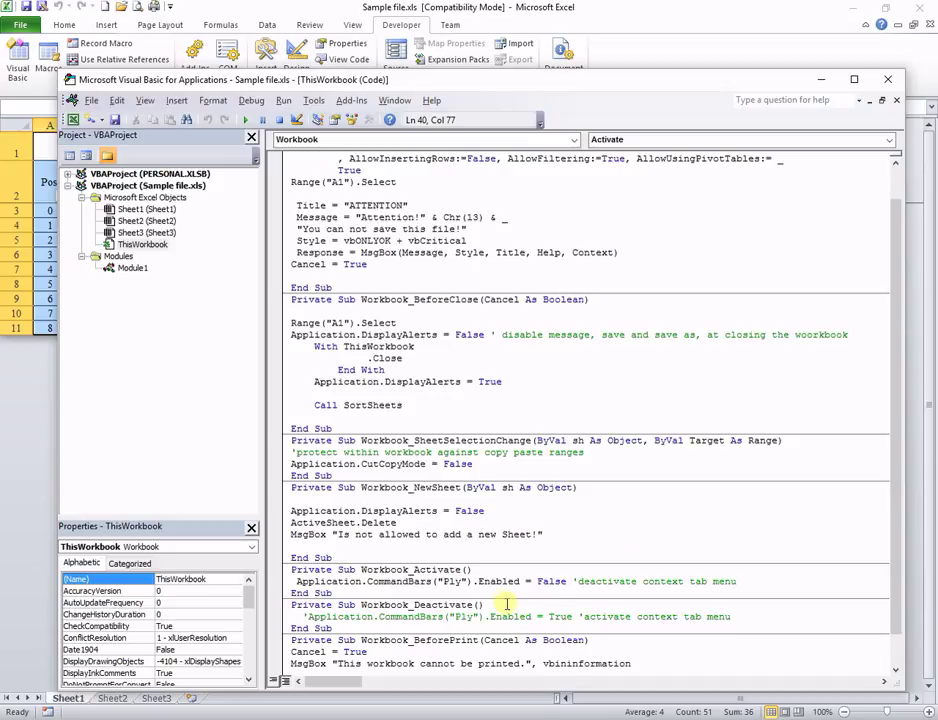
Step: Un-comment the Workbook_Deactivate line and verify the Sheet1 tab menu now appears in Excel
left_click(308, 617)
key("BackSpace")
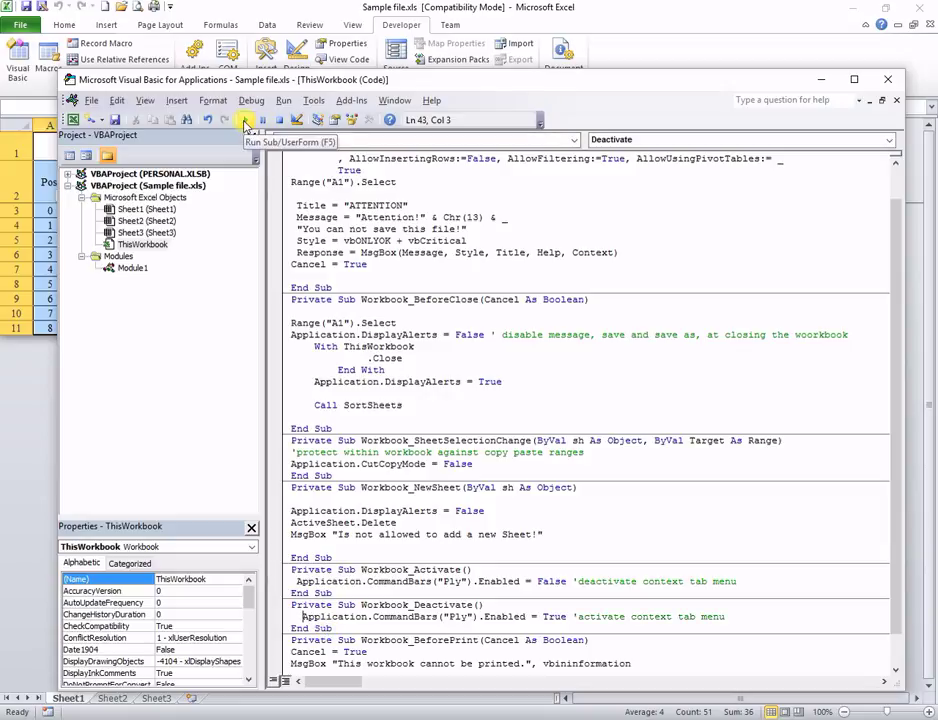
left_click(22, 447)
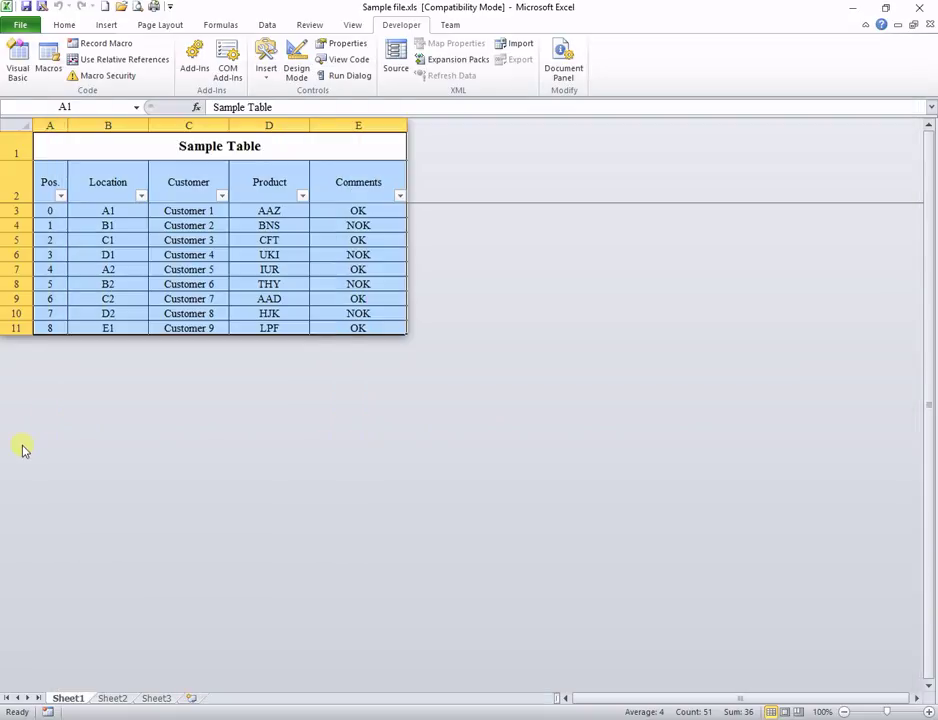
right_click(76, 700)
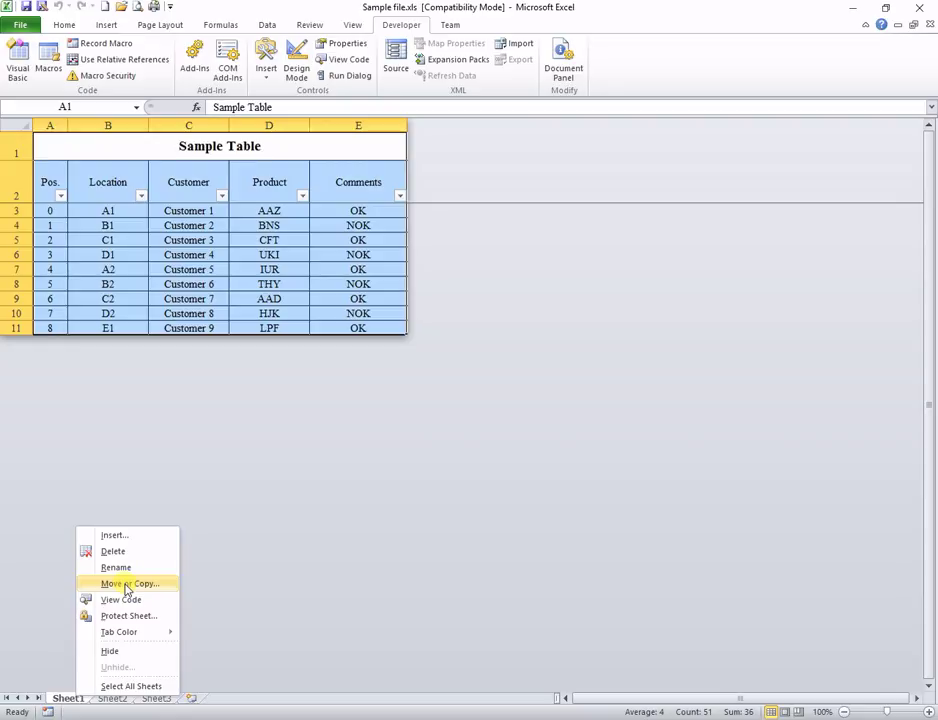
left_click(279, 532)
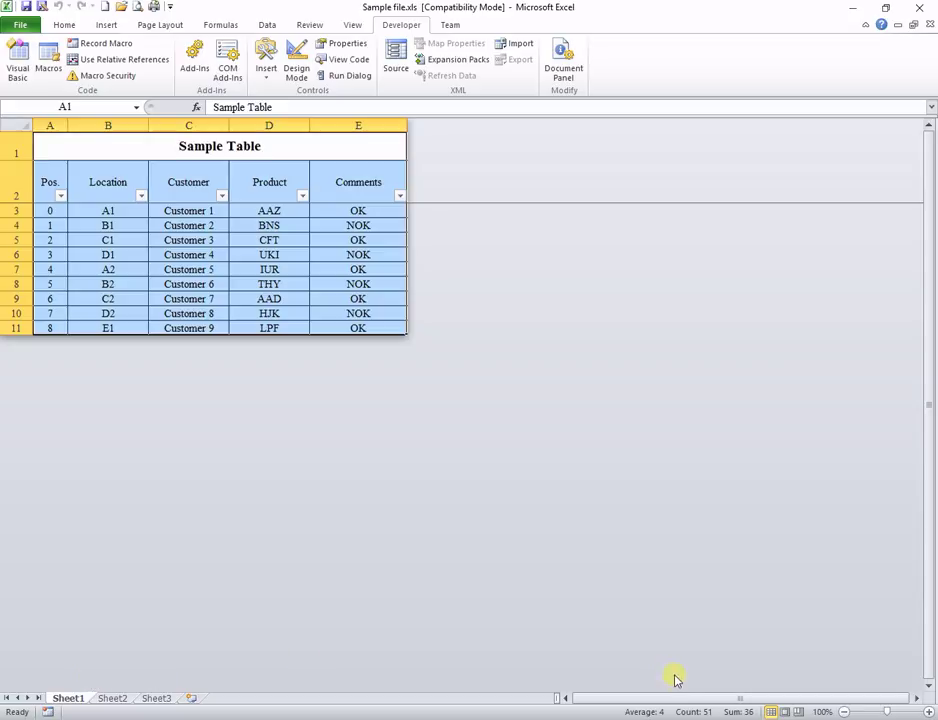
key("alt+F11")
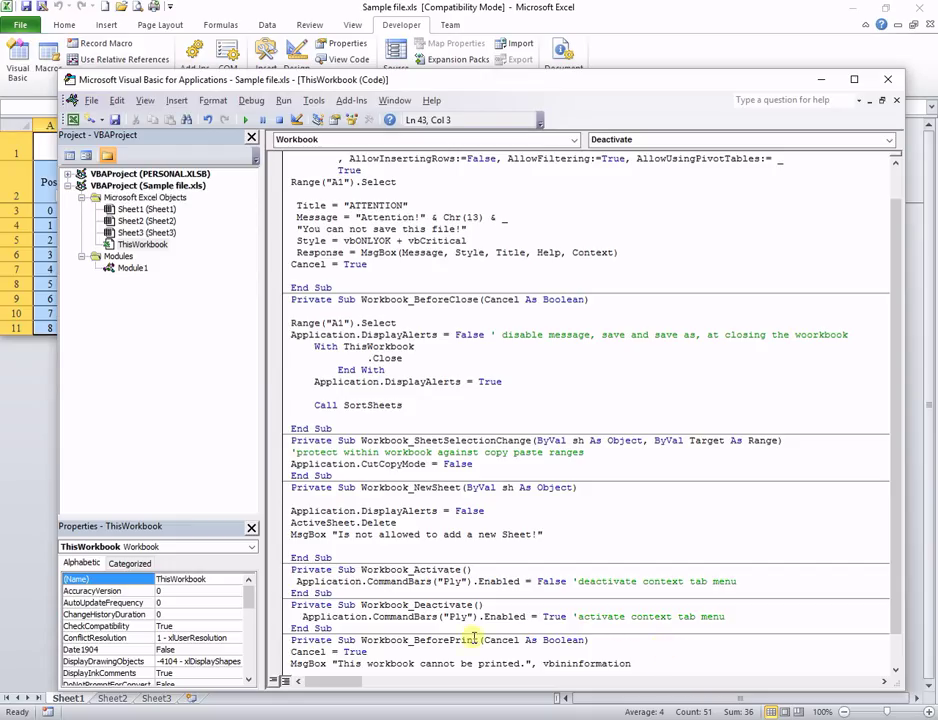
Step: Comment out the Workbook_Deactivate line again with an apostrophe
type("'")
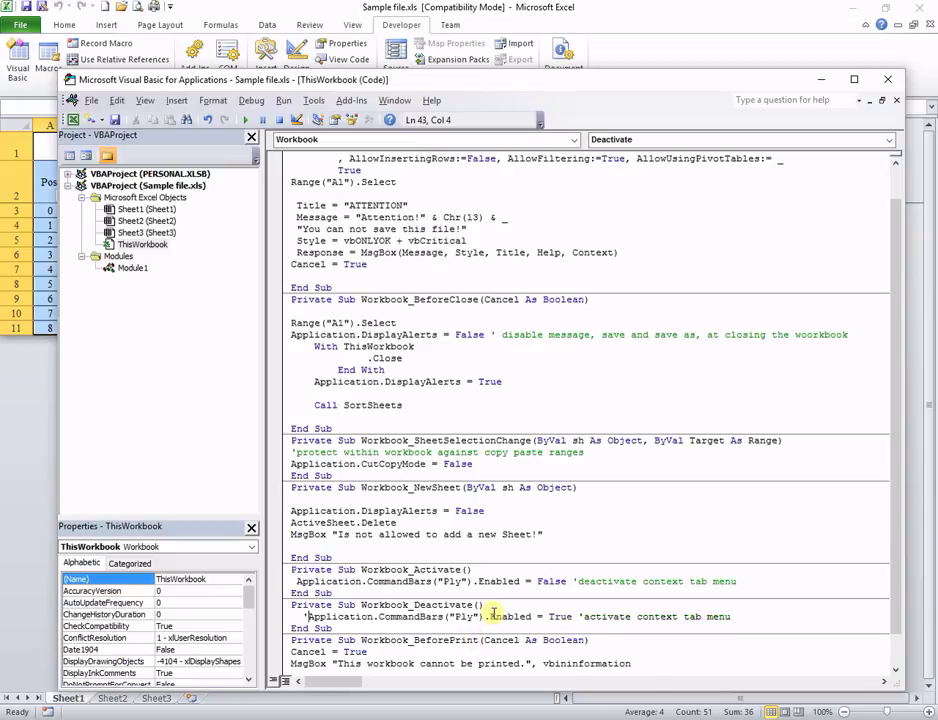
left_click(643, 657)
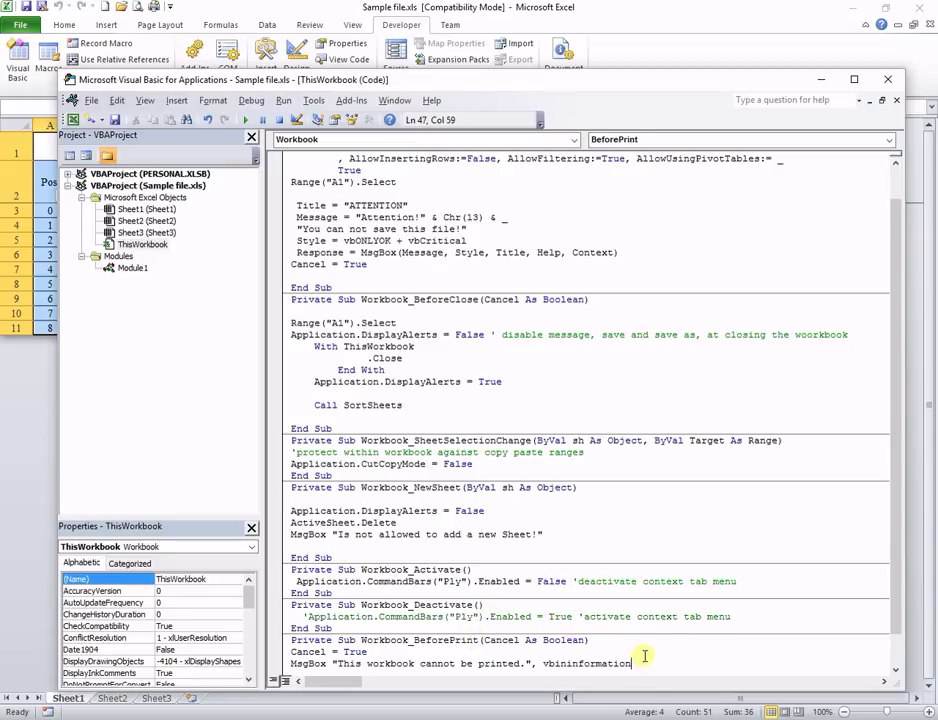
scroll(644, 655, "down", 1)
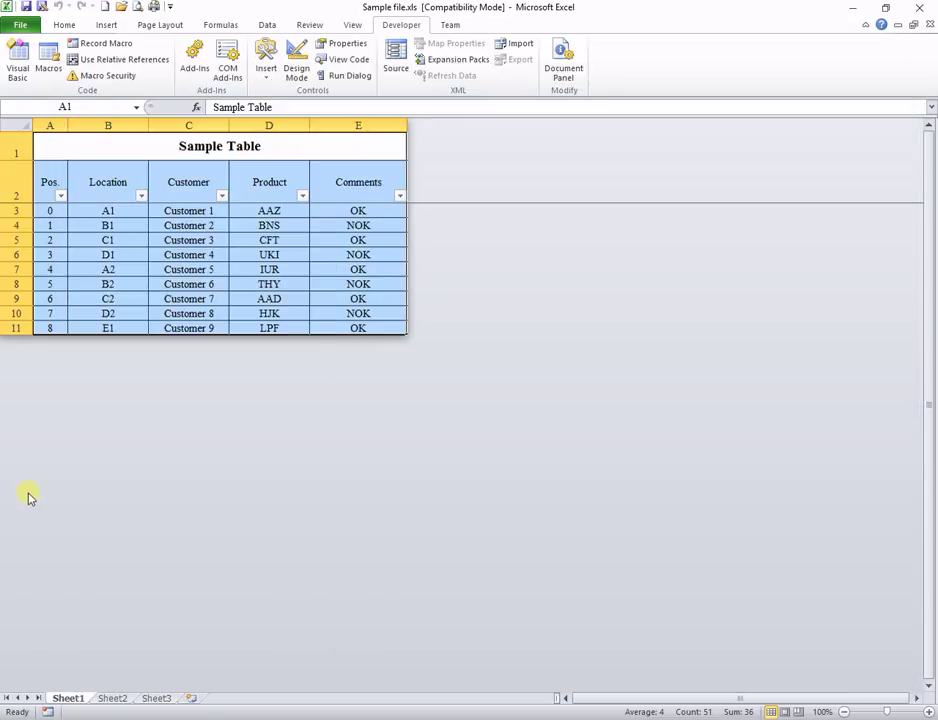
Step: Try Quick Print on Sheet1 and Sheet2, dismissing 'This workbook cannot be printed.' each time
left_click(30, 497)
left_click(136, 312)
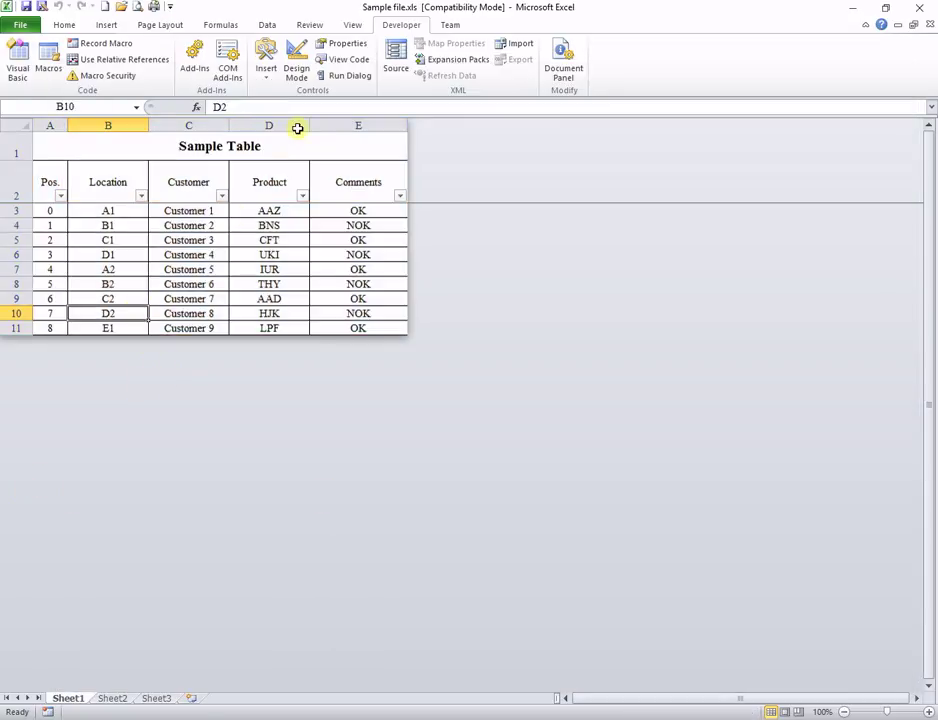
left_click(155, 7)
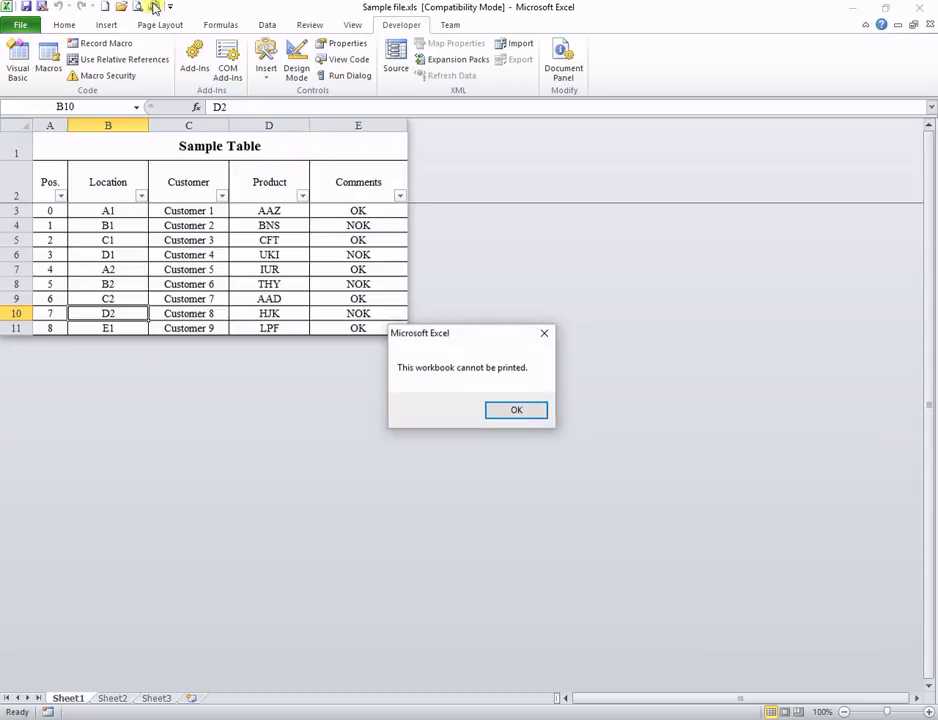
left_click(514, 410)
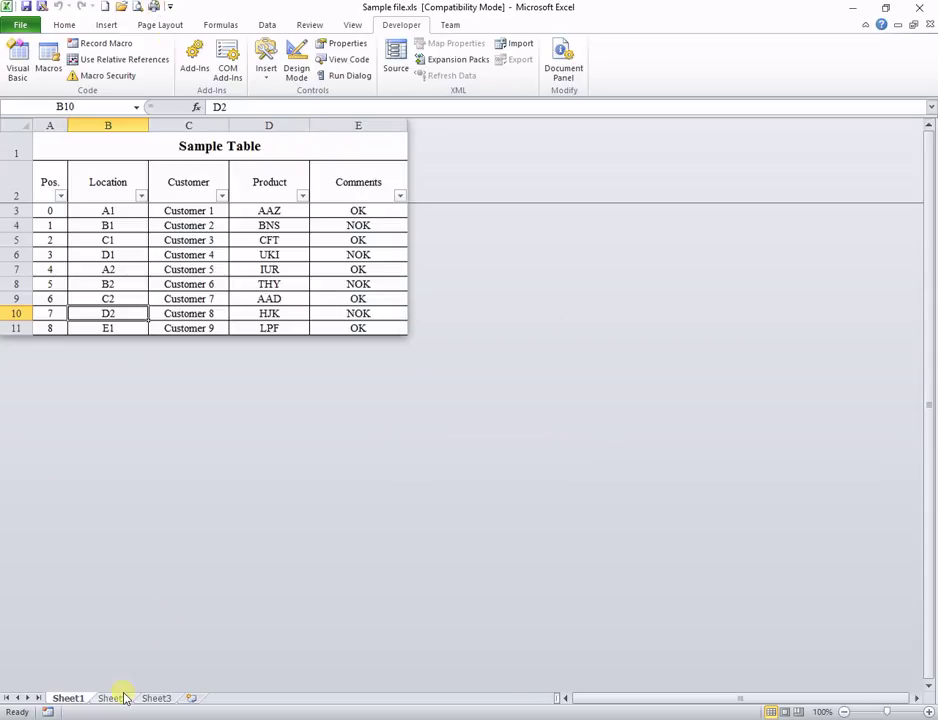
left_click(122, 697)
left_click(155, 7)
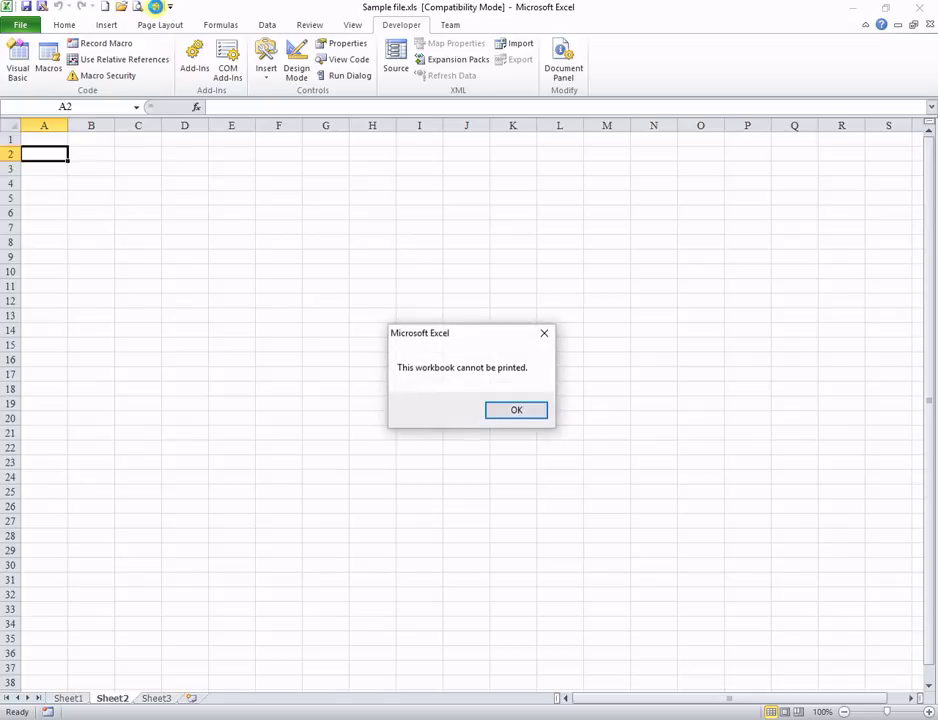
left_click(528, 412)
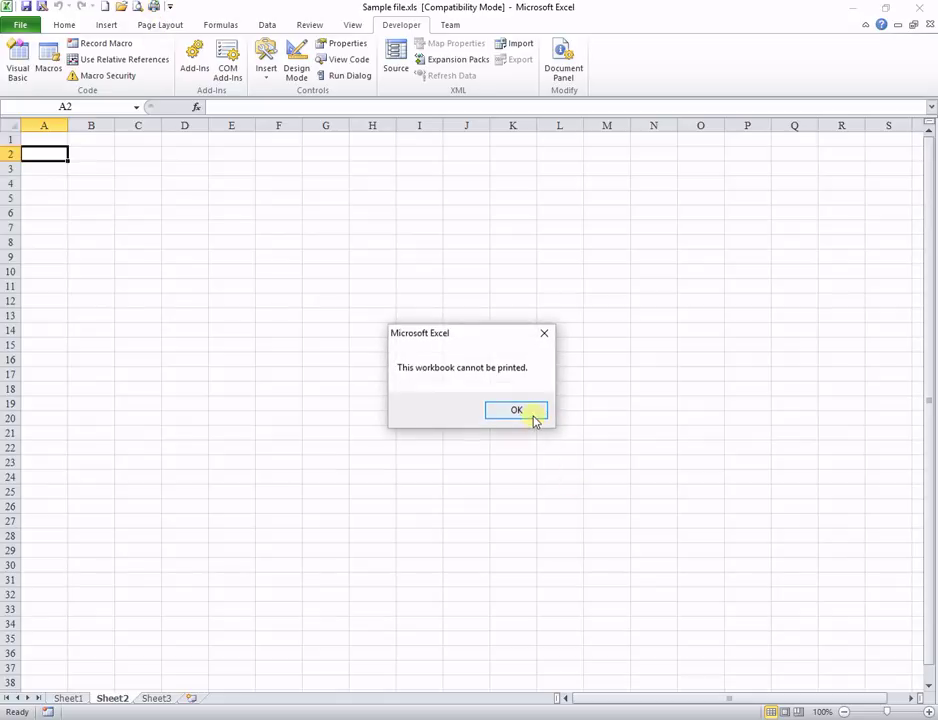
Step: Try printing Sheet3, dismiss the cannot-be-printed message, and return to Sheet1
left_click(160, 700)
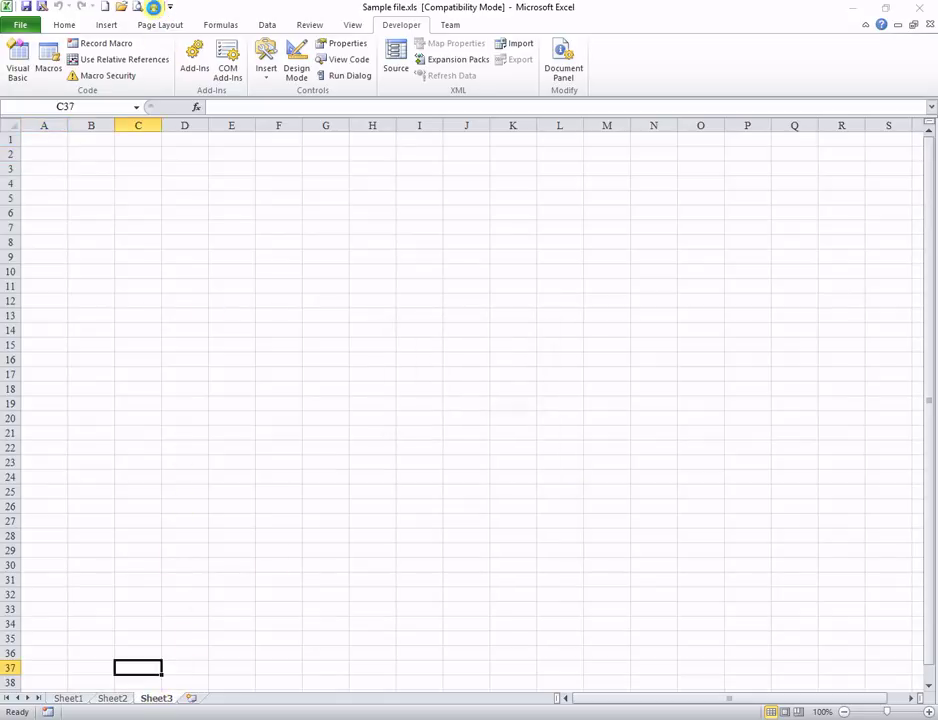
left_click(155, 7)
left_click(485, 411)
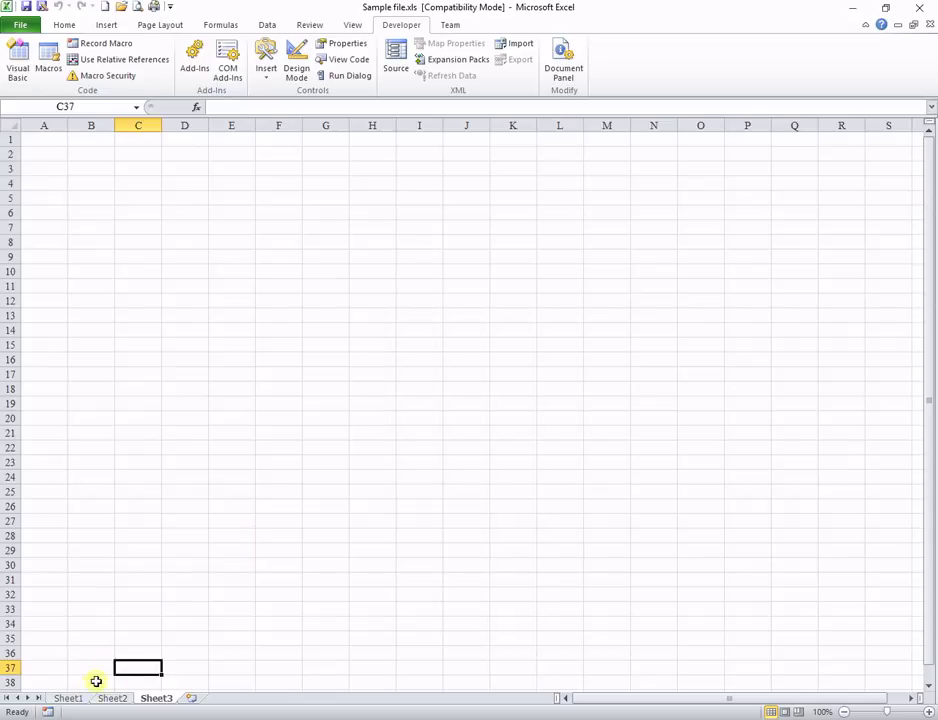
left_click(68, 699)
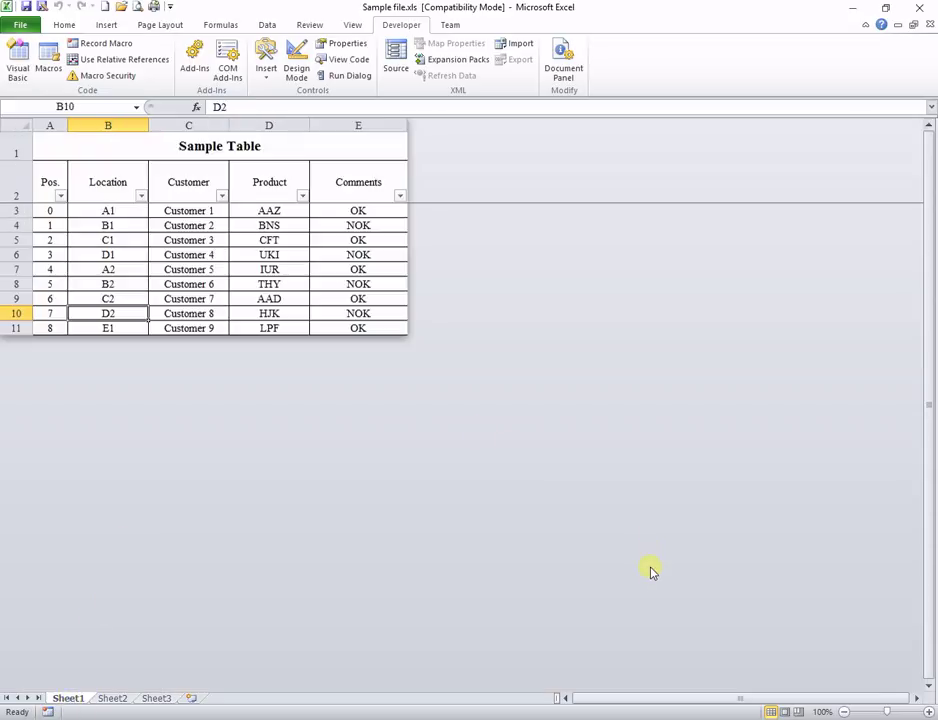
key("alt+F11")
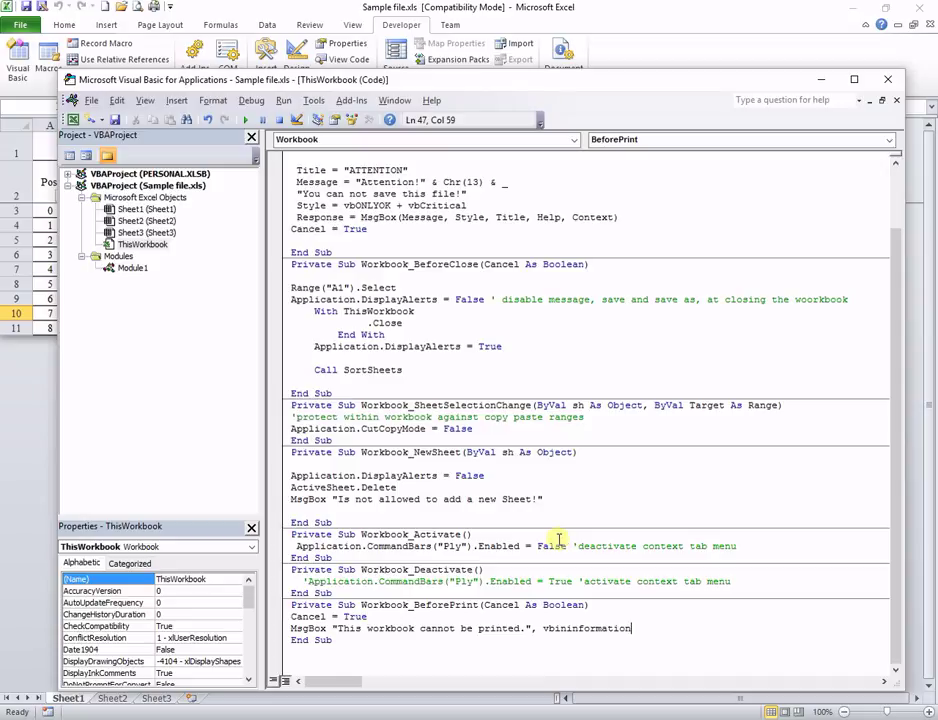
key("alt+F11")
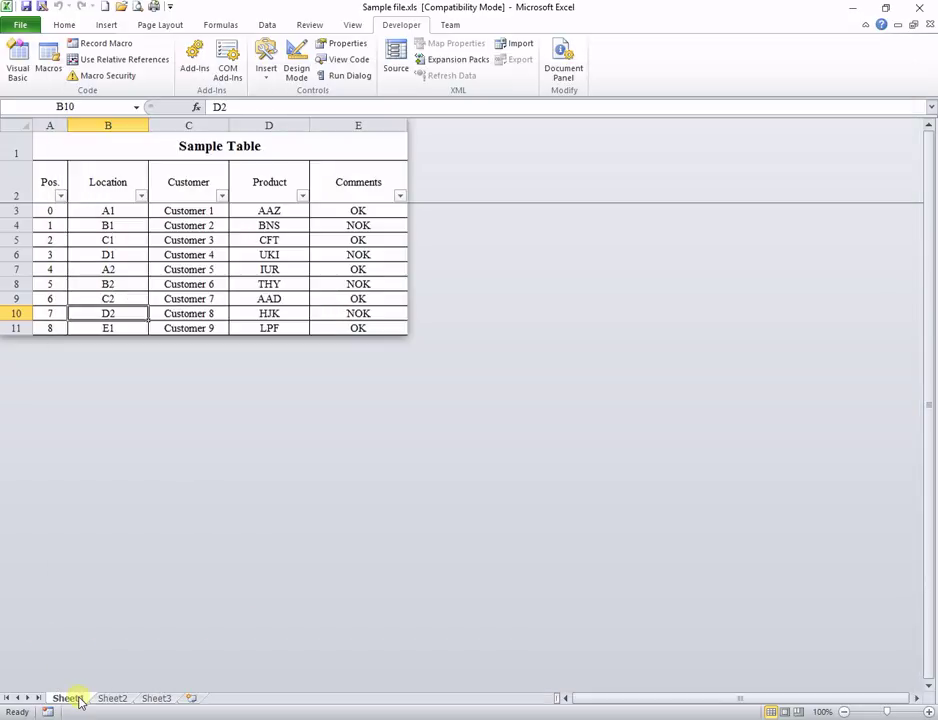
Step: Try renaming Sheet1 to 'Test', Sheet2 to 'dfi1' and Sheet3 to 'fg'
double_click(68, 699)
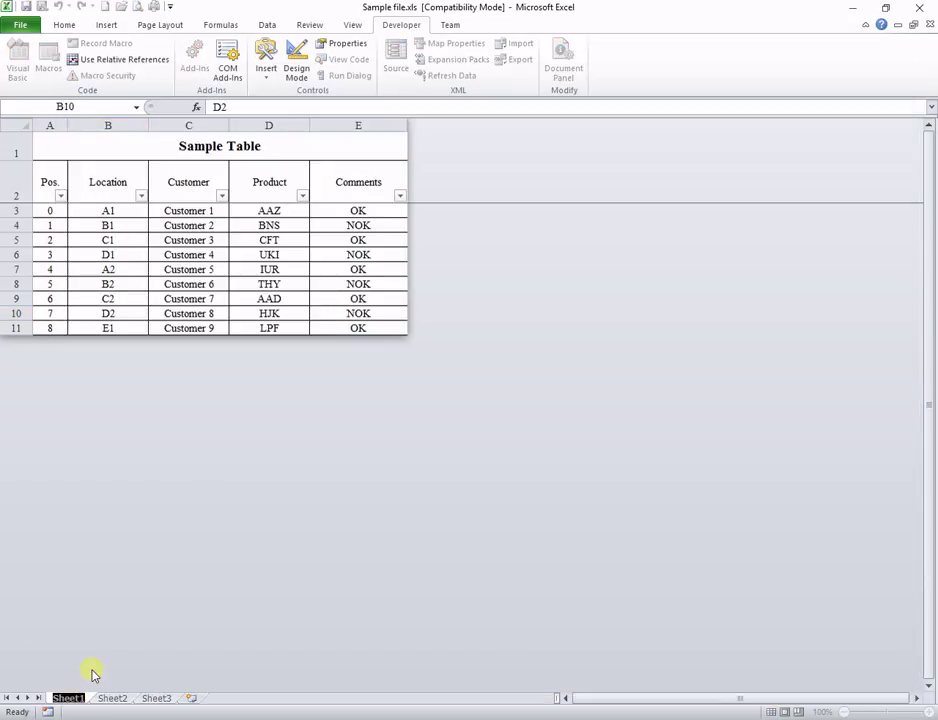
type("Test")
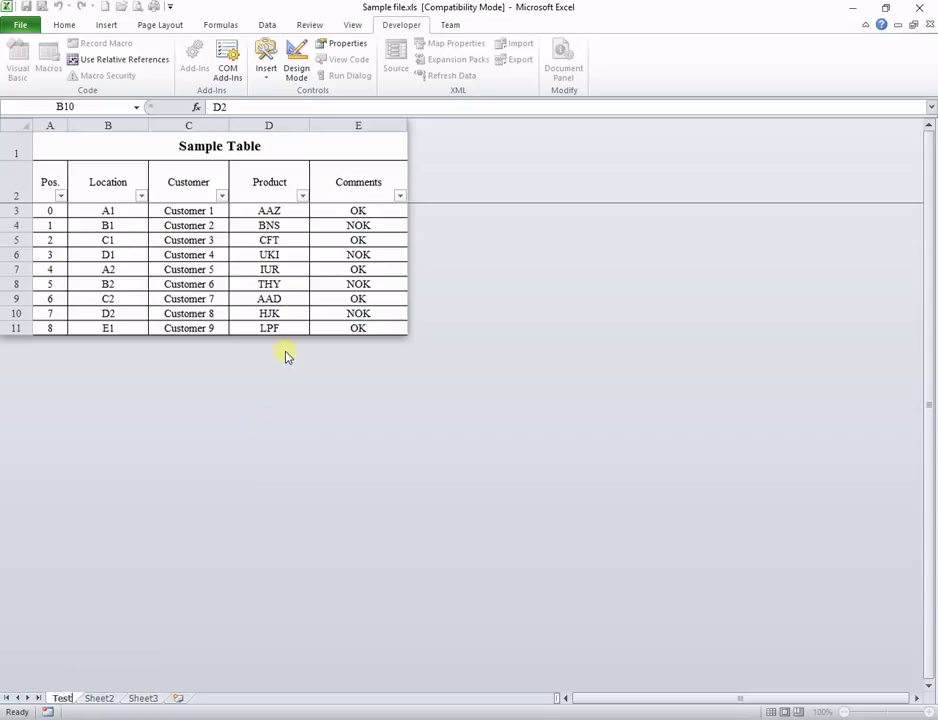
key("Escape")
left_click(280, 296)
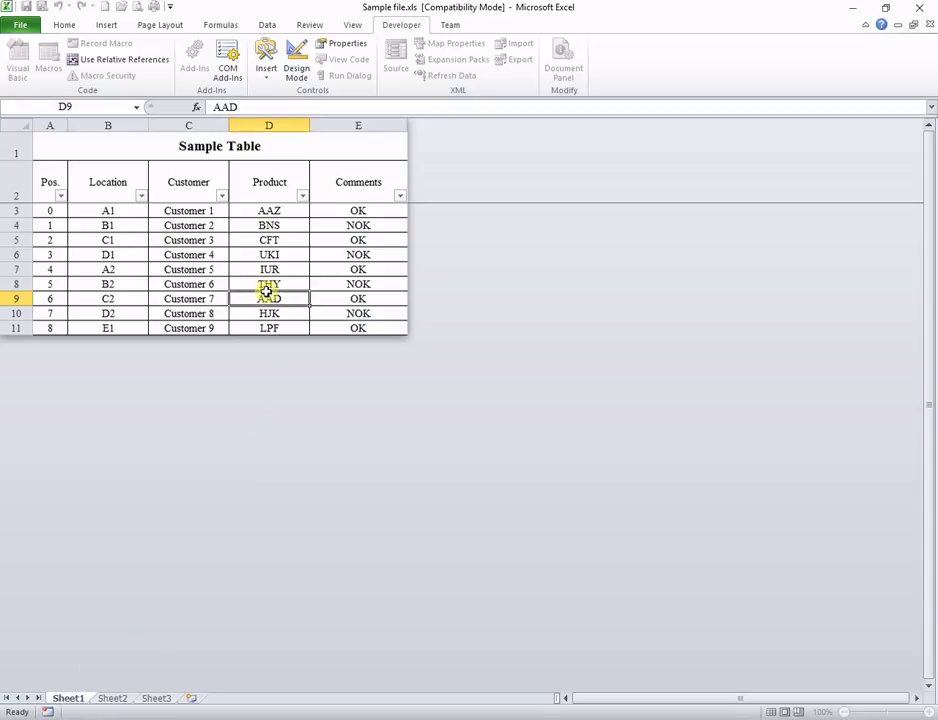
double_click(112, 699)
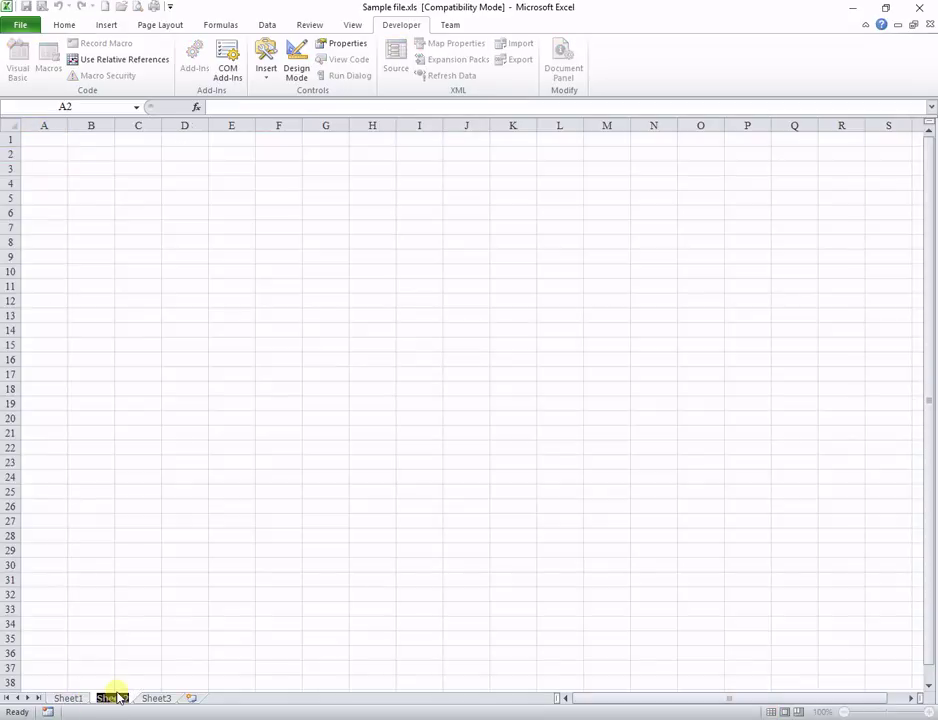
type("dfi")
type("1")
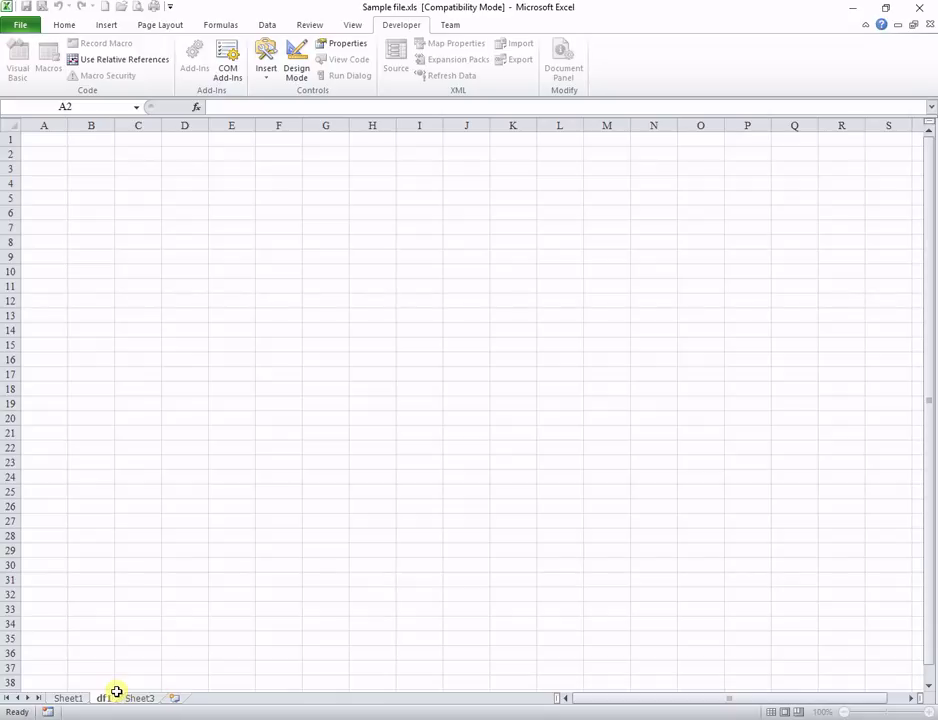
key("Escape")
left_click(119, 551)
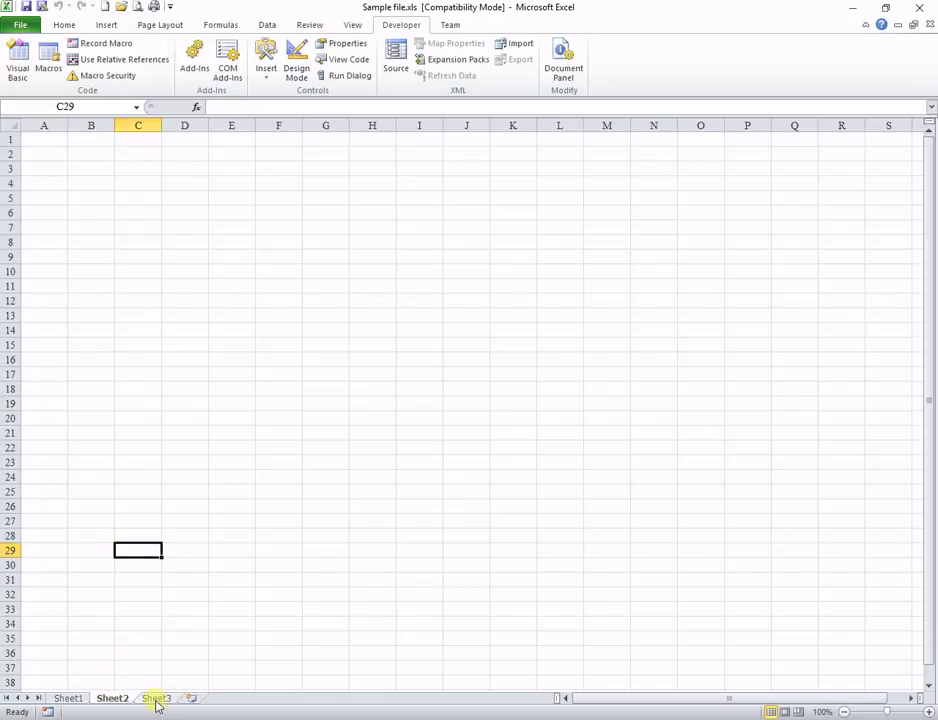
left_click(156, 698)
double_click(156, 698)
type("fg")
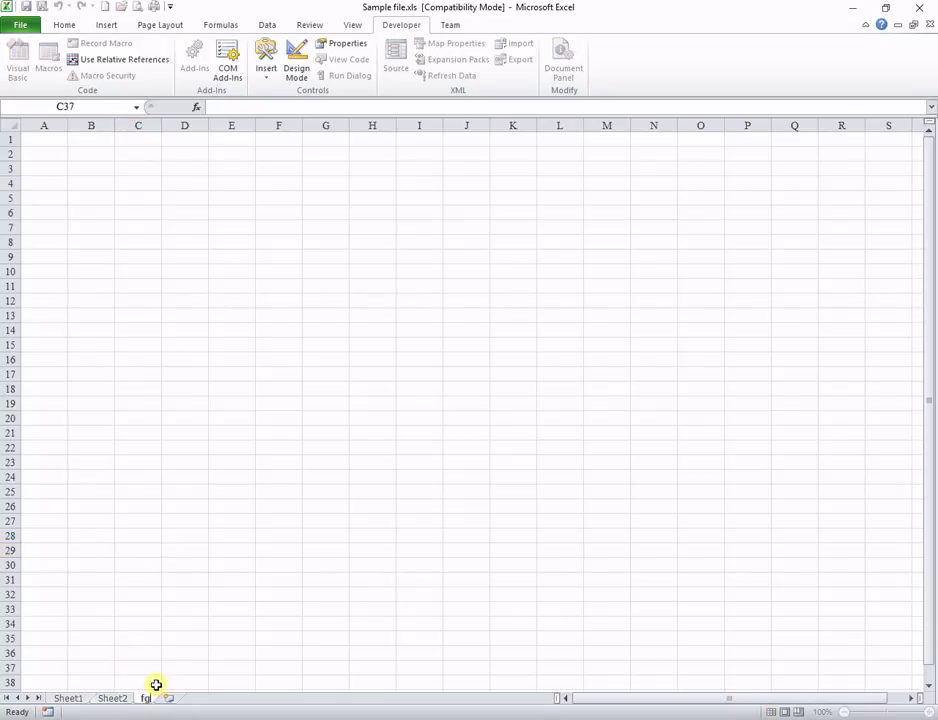
Step: Finish the Sheet3 rename, then view the name-restoring code in Sheet1, Sheet2, Sheet3 and ThisWorkbook
left_click(204, 580)
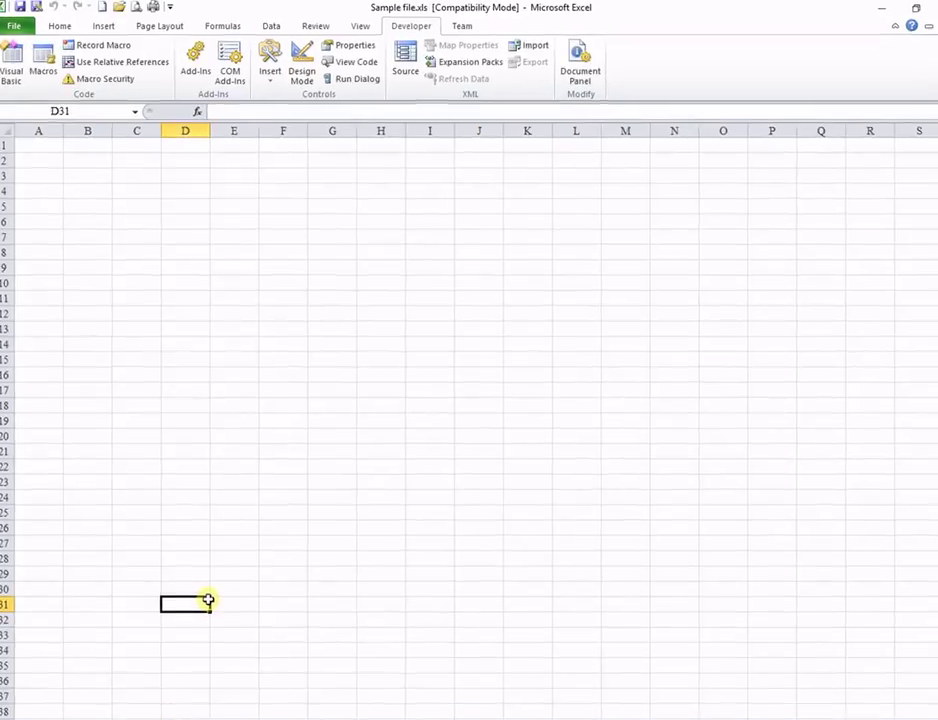
key("alt+F11")
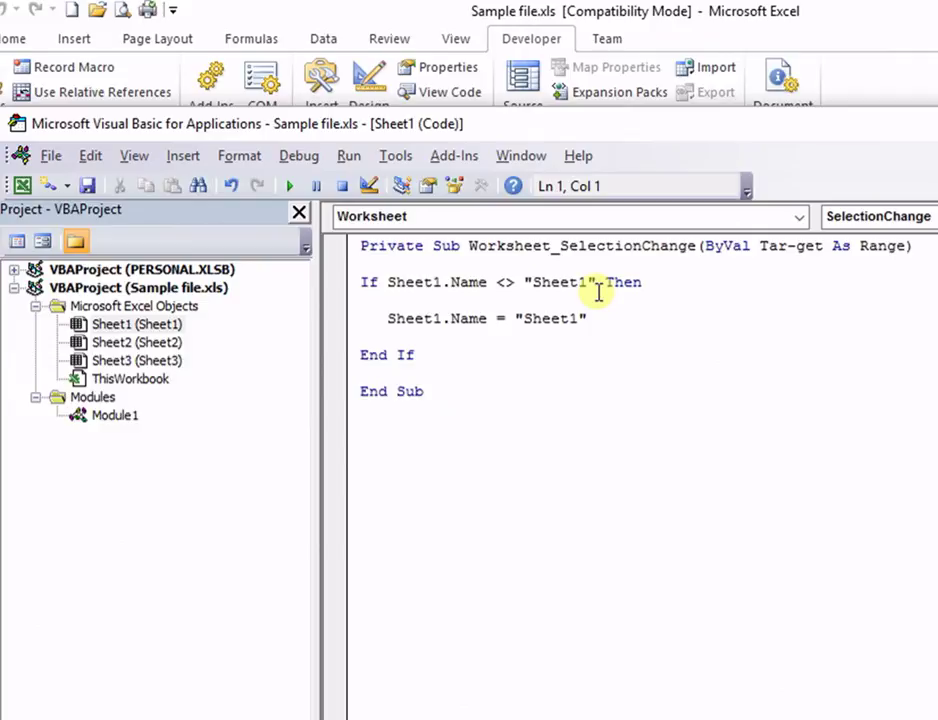
left_click(610, 323)
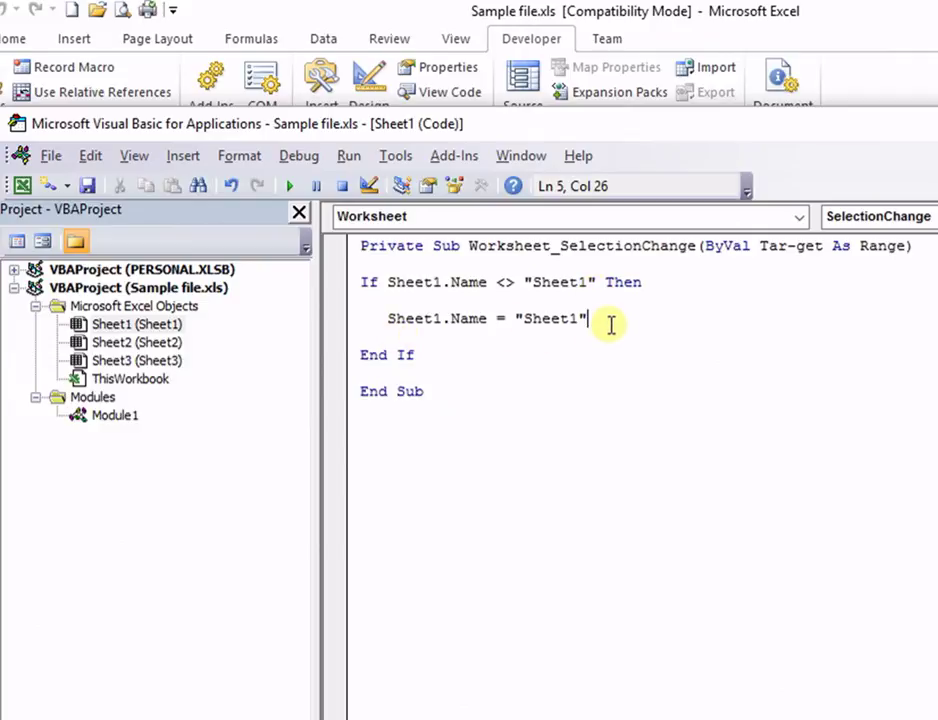
double_click(142, 344)
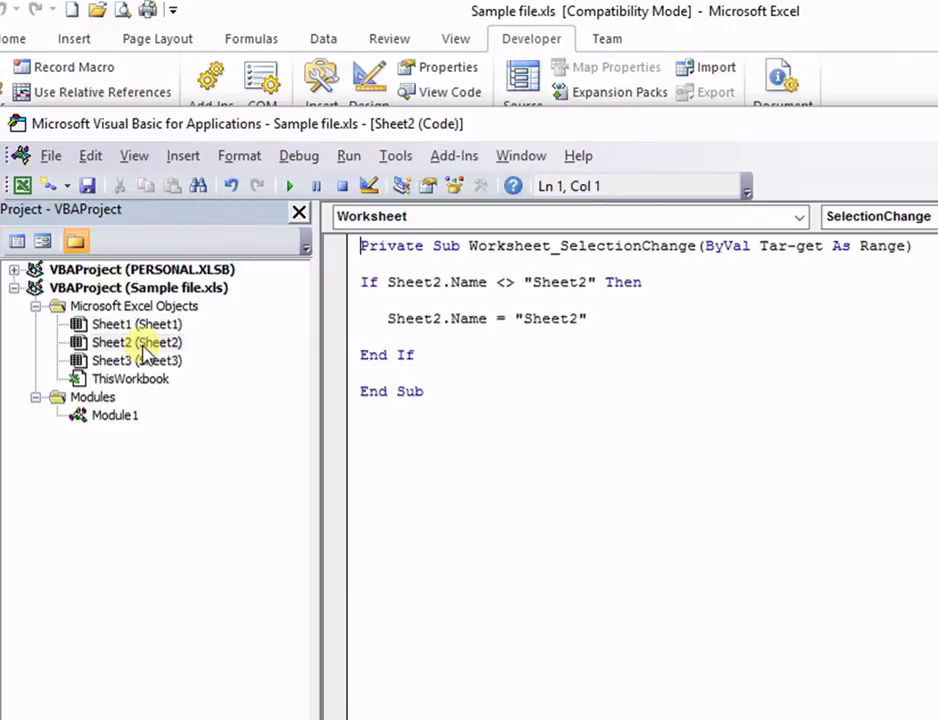
double_click(146, 362)
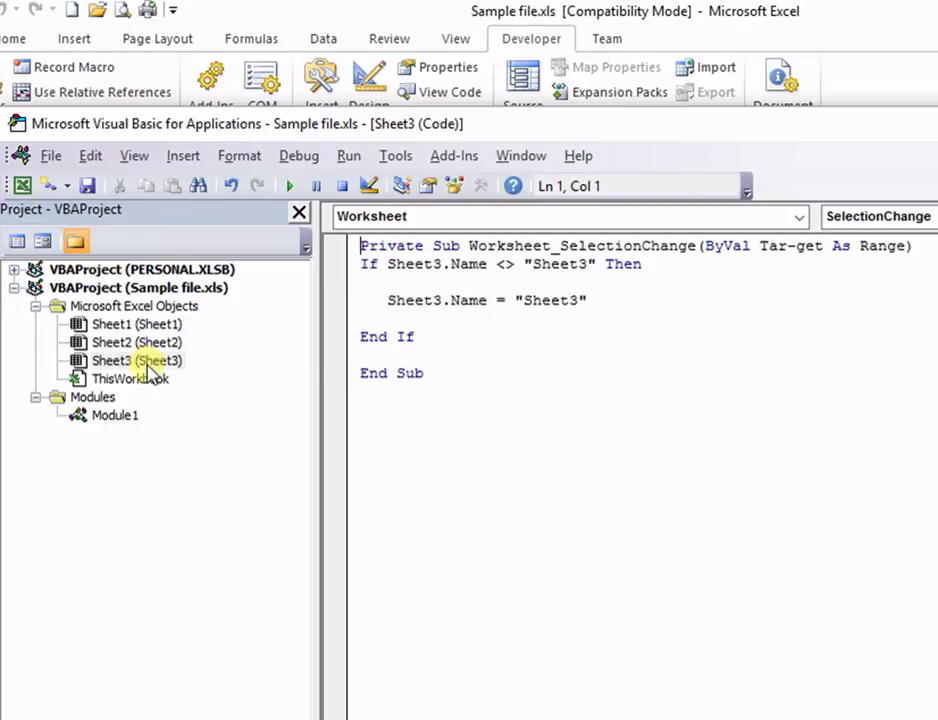
double_click(140, 379)
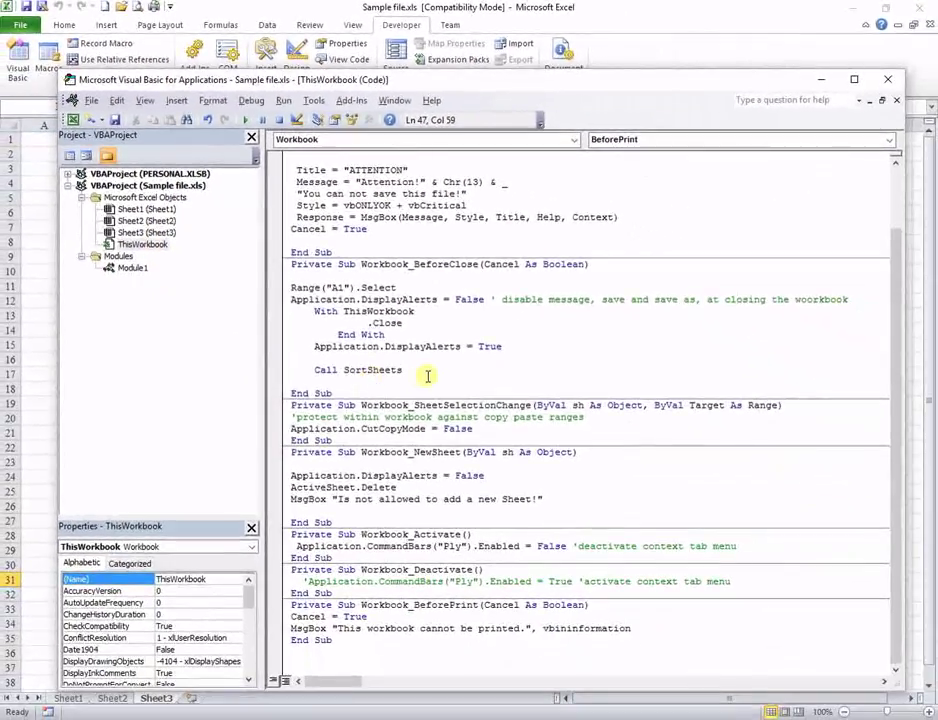
Step: Highlight the Call SortSheets statement and open Module1's SortSheets code
left_click(398, 371)
left_click_drag(398, 371, 306, 369)
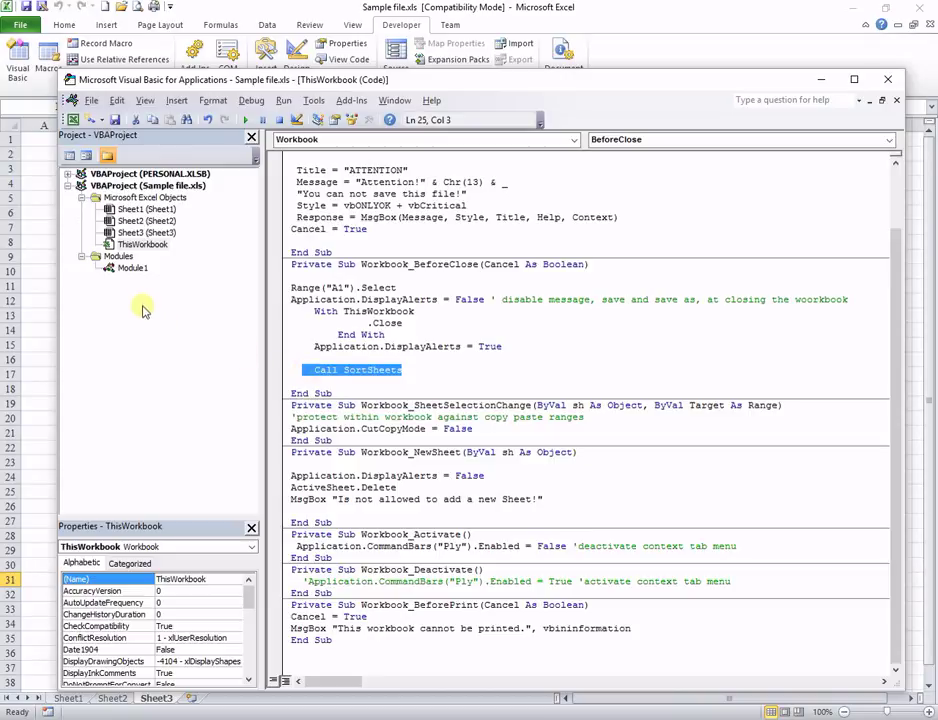
double_click(132, 269)
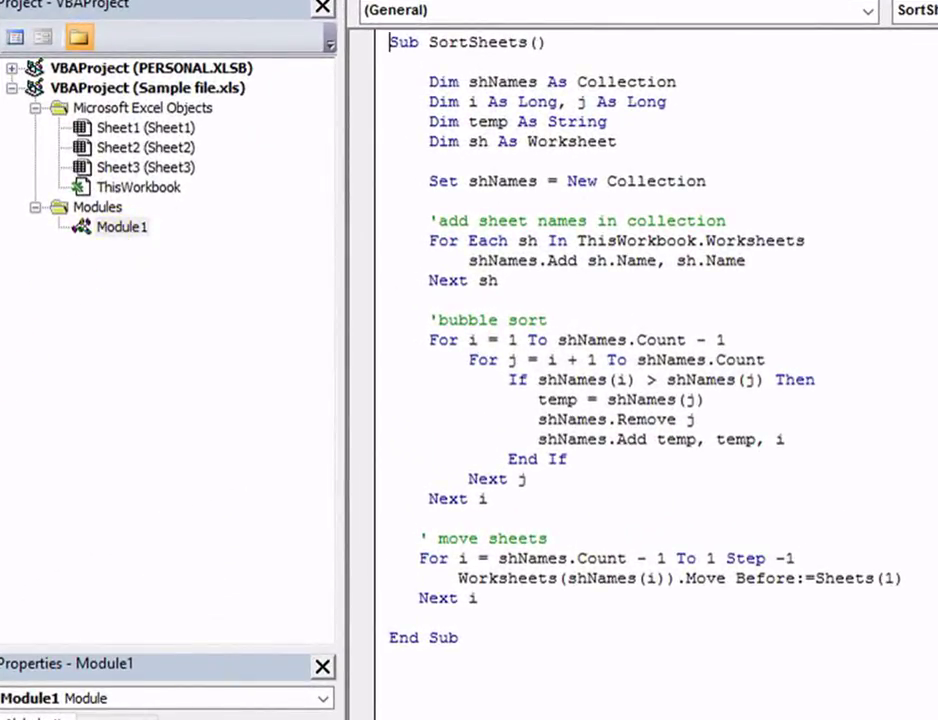
Step: Drag the Sheet3 tab between Sheet1 and Sheet2
key("alt+F11")
left_click(157, 704)
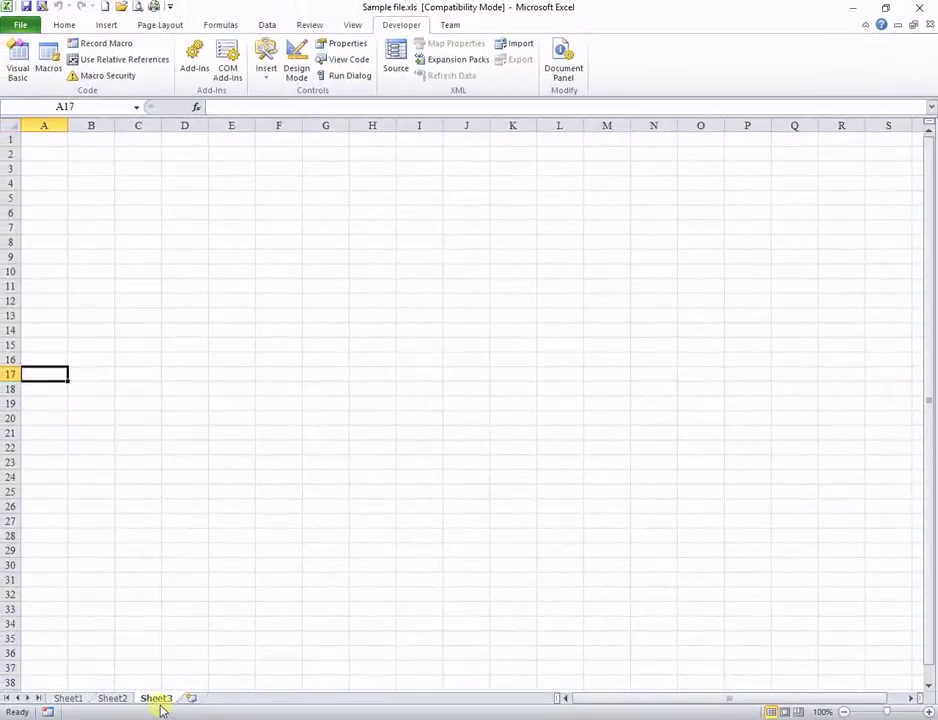
left_click_drag(150, 703, 101, 688)
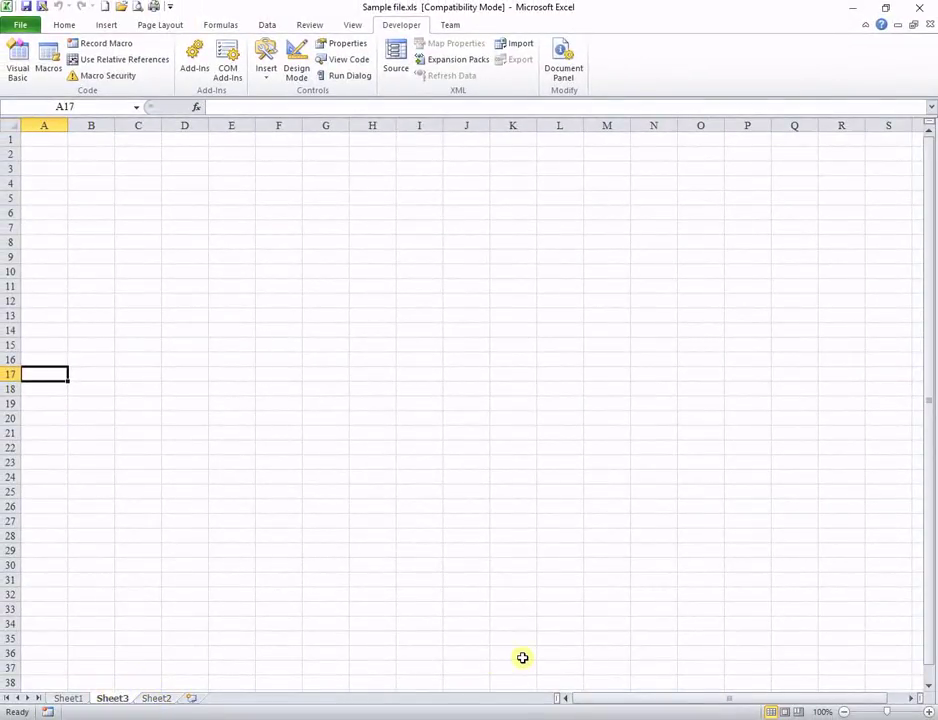
Step: Run SortSheets with F5 to restore the Sheet1, Sheet2, Sheet3 order
key("alt+F11")
left_click(544, 449)
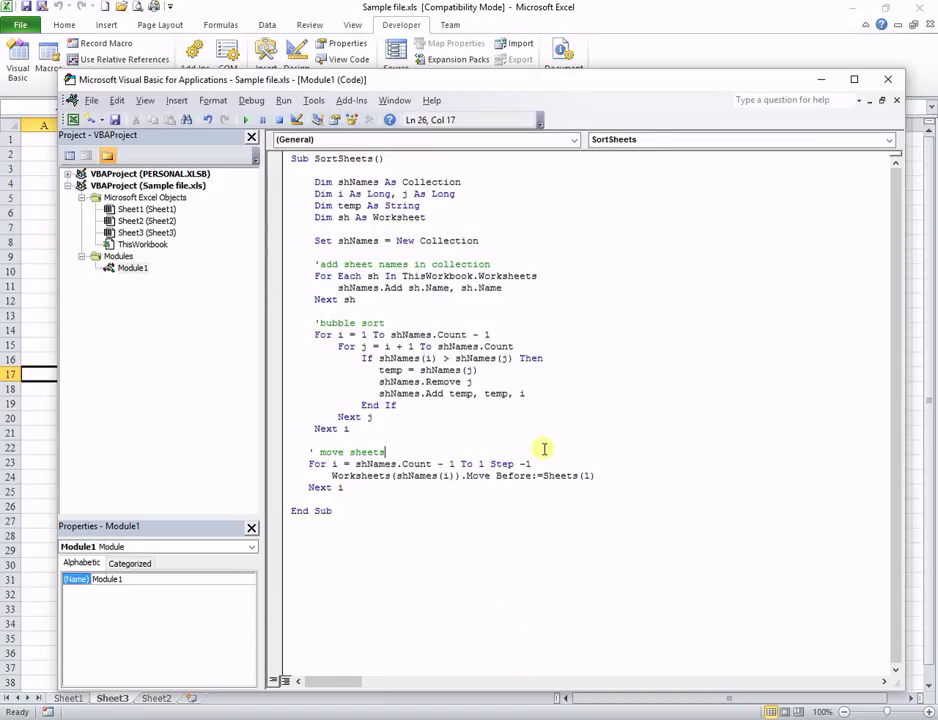
left_click_drag(312, 80, 345, 68)
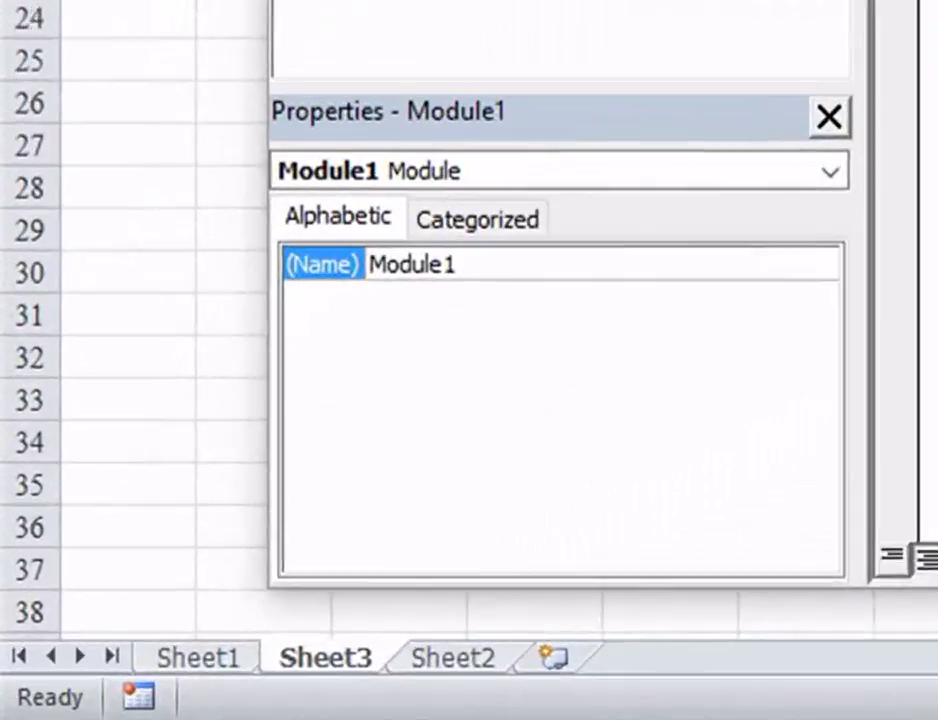
key("F5")
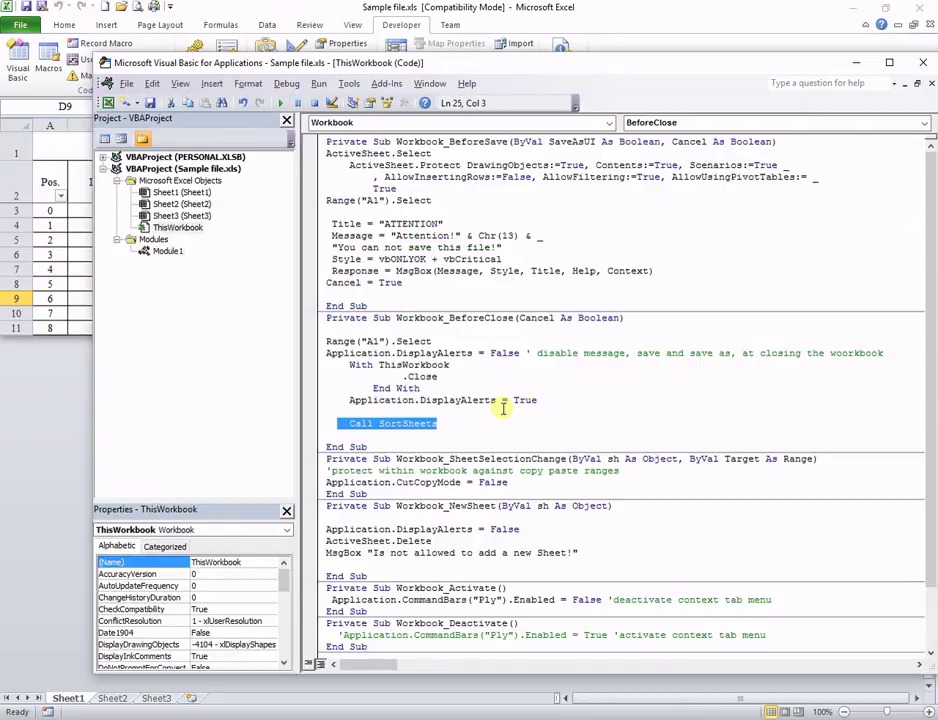
key("alt+F11")
Step: Delete Customer 4, UKI and NOK from cells C6, D6 and E6
left_click(170, 257)
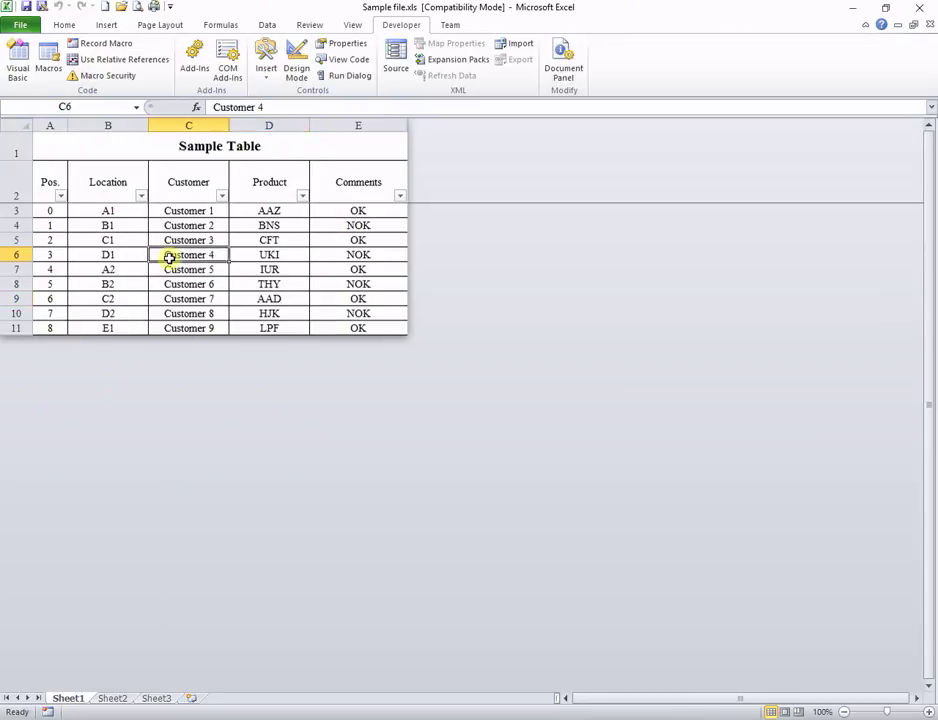
key("Delete")
key("Right")
key("Delete")
key("Right")
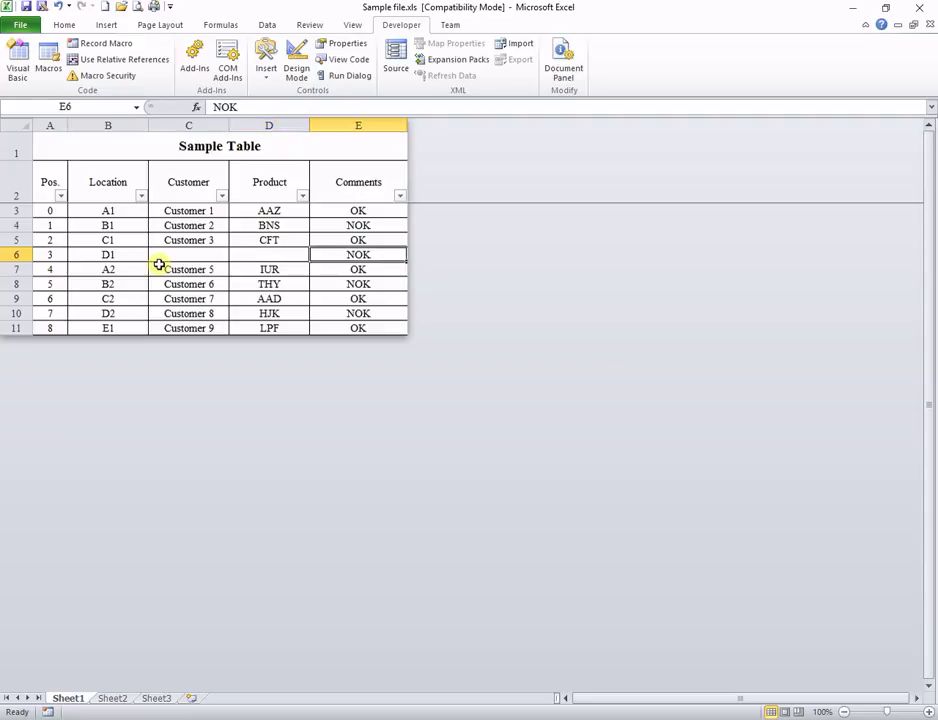
key("Delete")
key("Down")
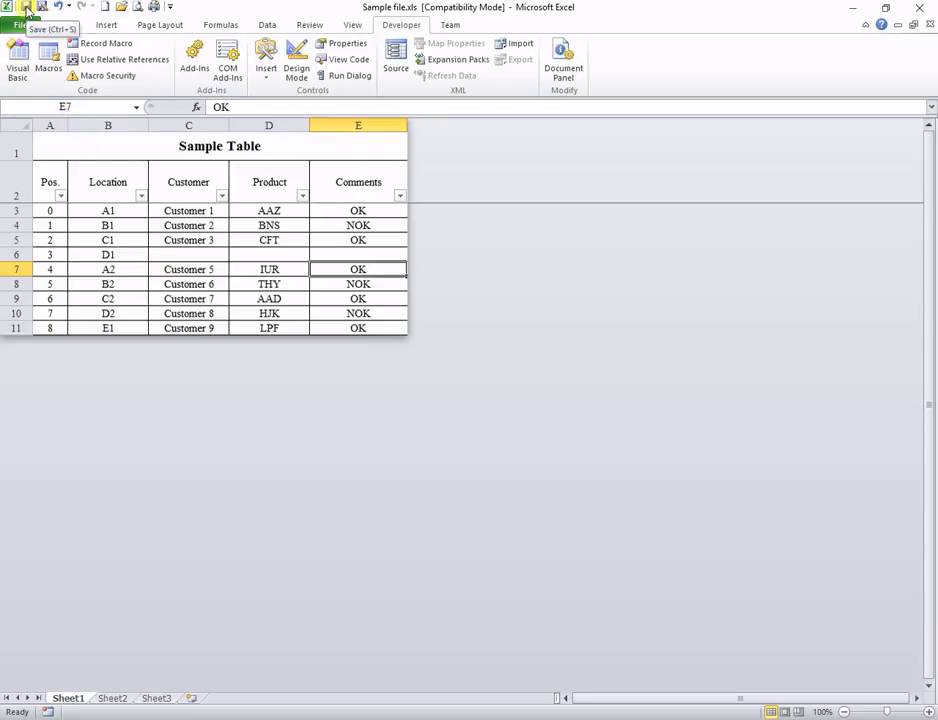
Step: Try saving the edited workbook twice and dismiss each cannot-save warning
left_click(26, 7)
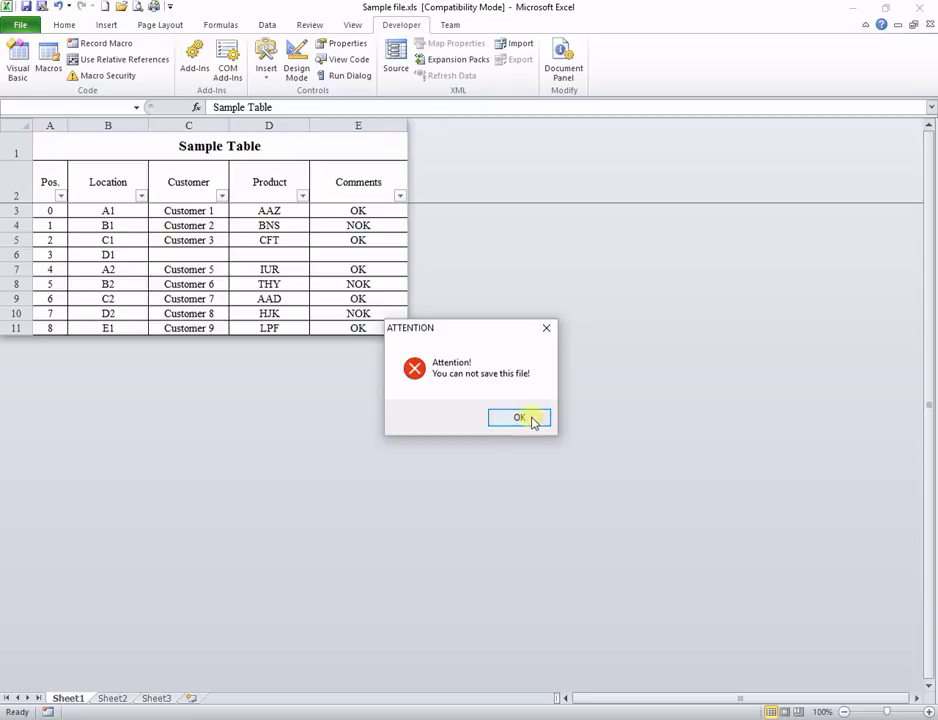
left_click(532, 419)
left_click(28, 7)
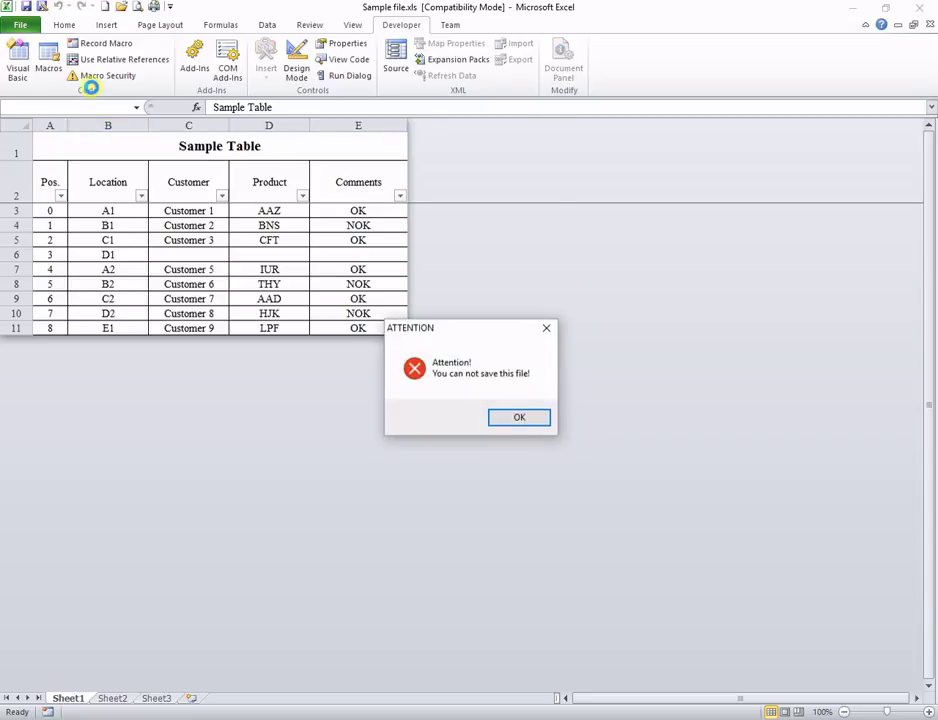
left_click(520, 416)
Step: Move Sheet1 after Sheet2, close Excel without saving, and reopen Sample file.xls
left_click_drag(76, 698, 132, 698)
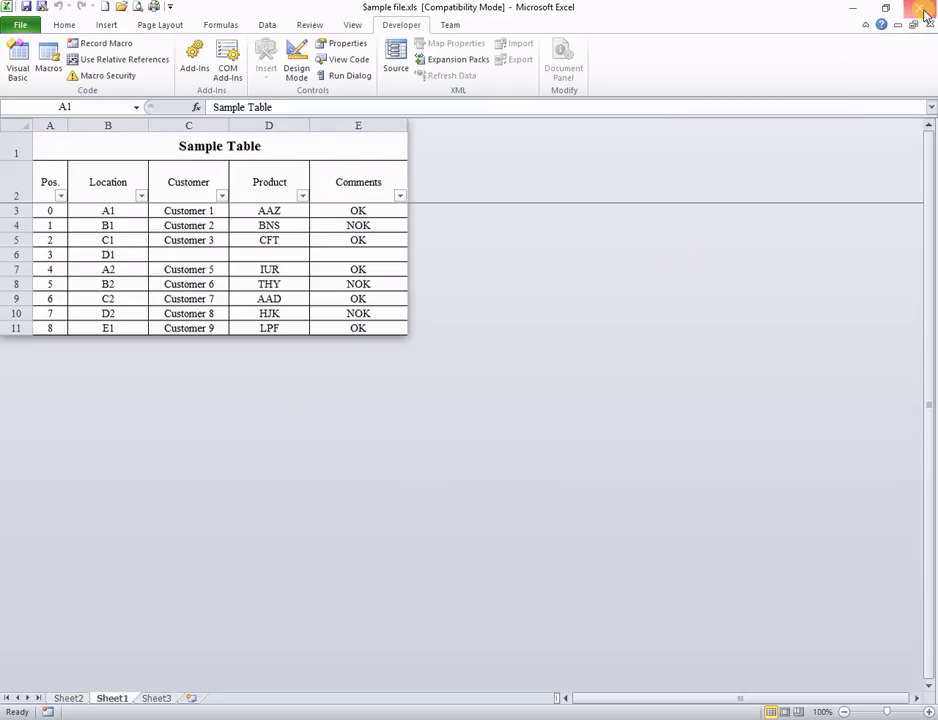
left_click(926, 13)
left_click(922, 12)
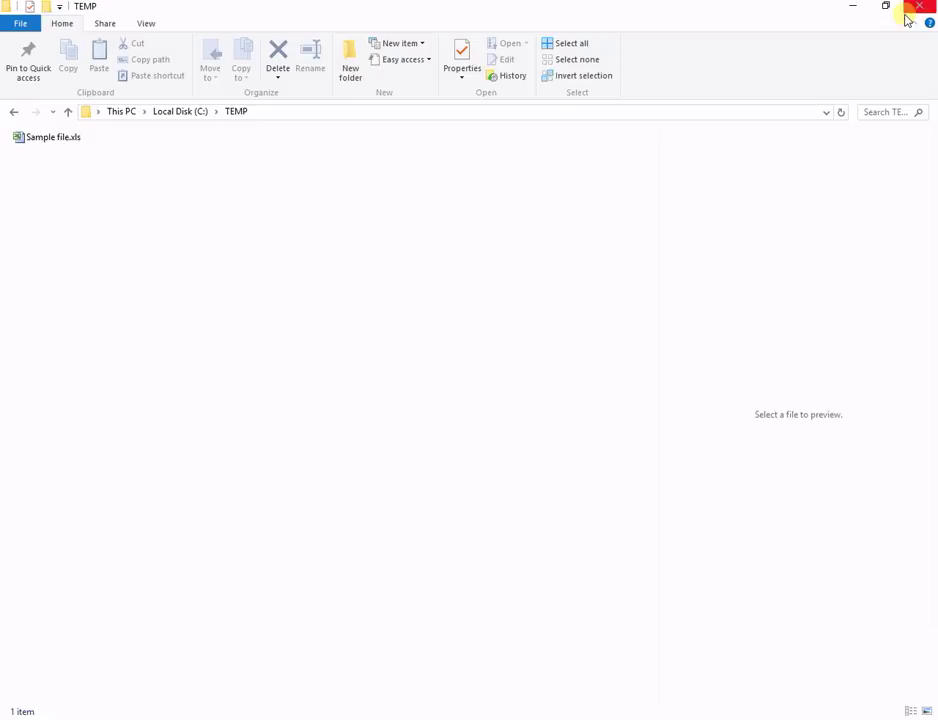
double_click(56, 145)
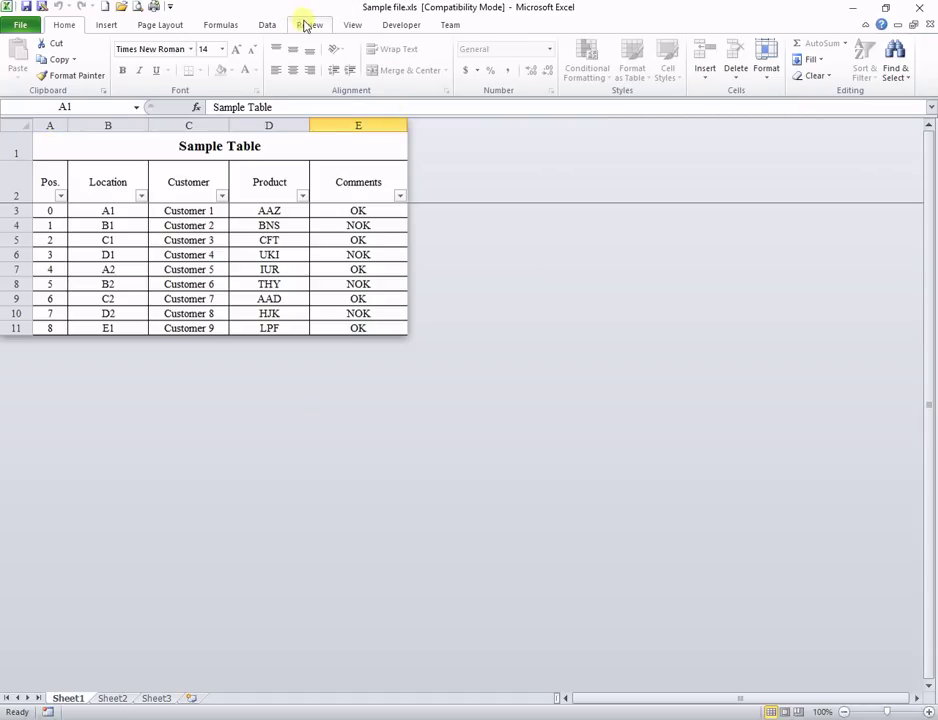
left_click(309, 24)
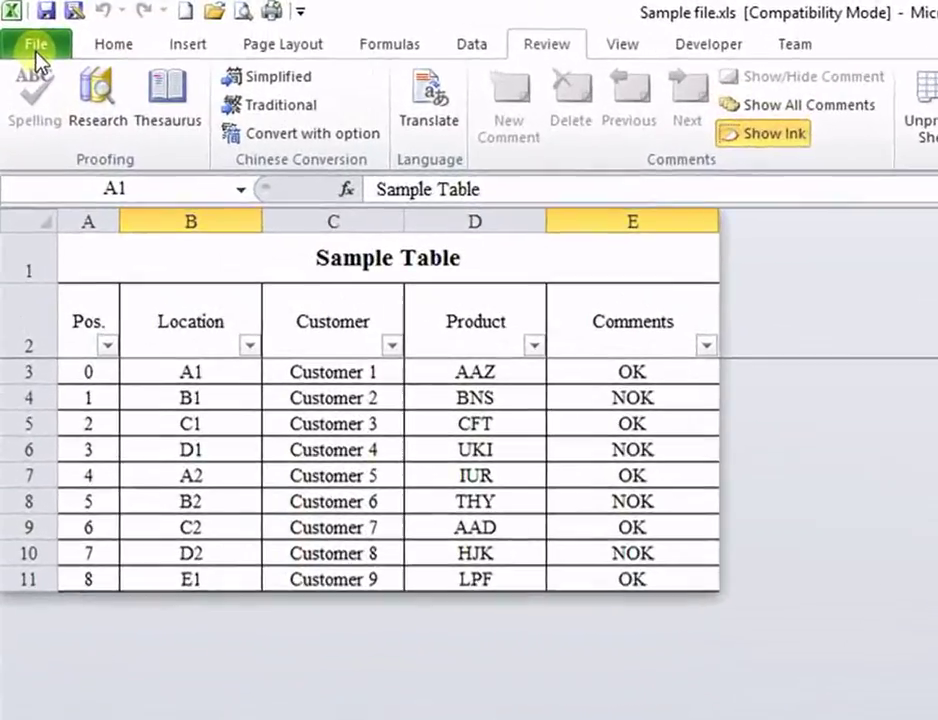
Step: In Excel's Advanced options, turn off Show sheet tabs and Show row and column headers
left_click(20, 28)
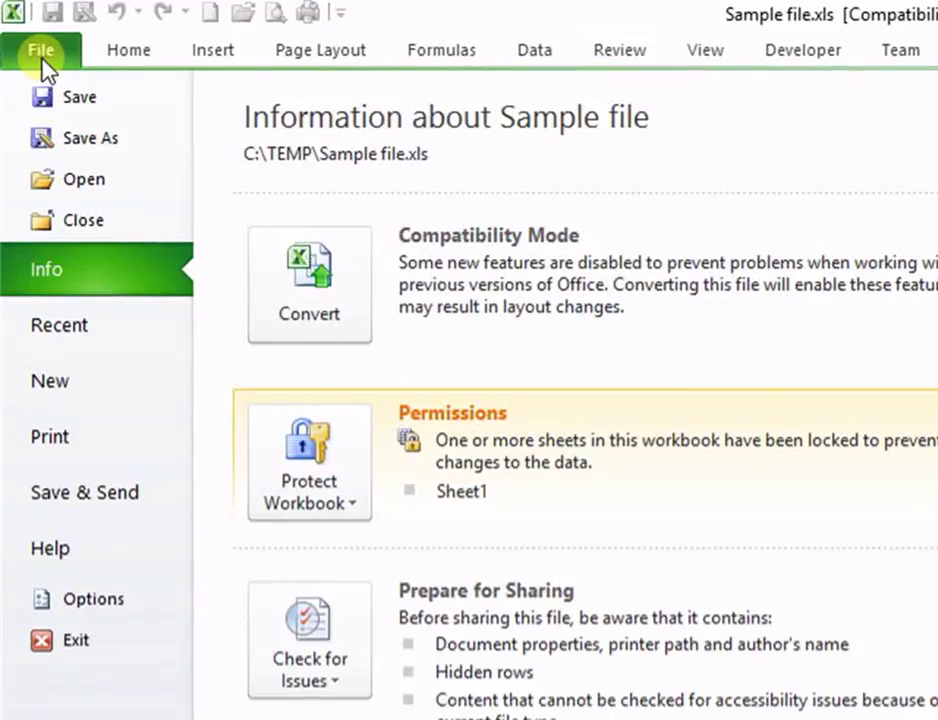
left_click(90, 605)
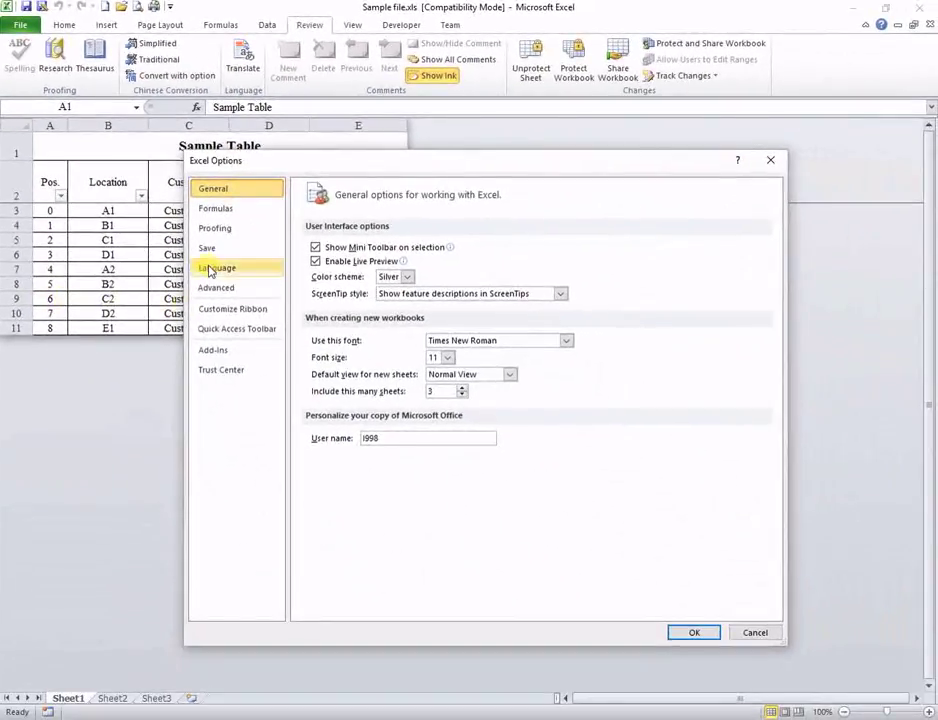
left_click(220, 289)
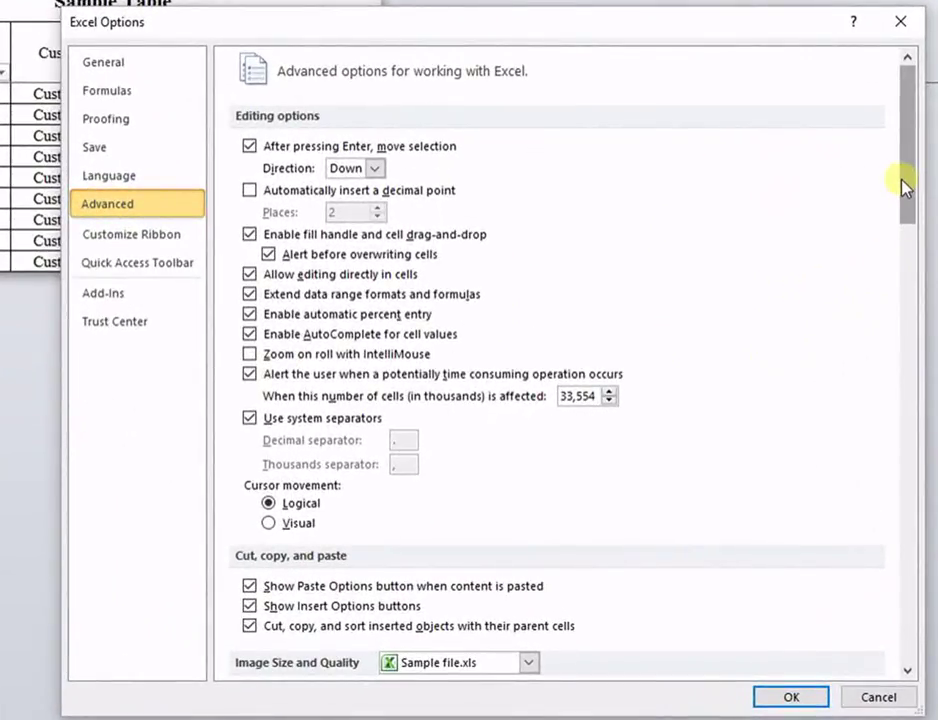
left_click_drag(902, 188, 925, 430)
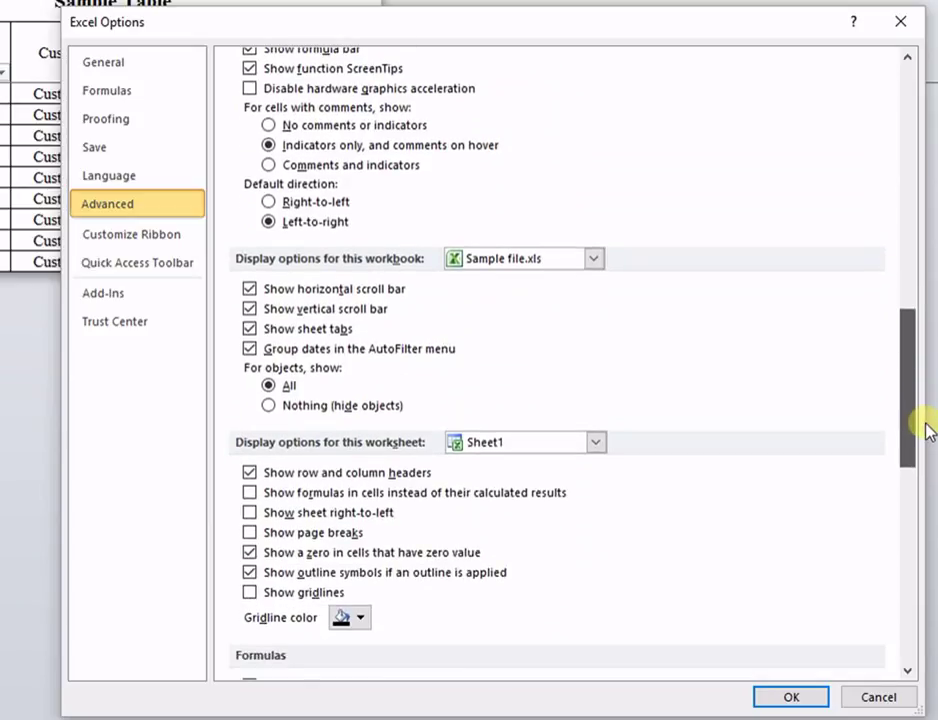
left_click_drag(925, 430, 927, 435)
left_click(250, 298)
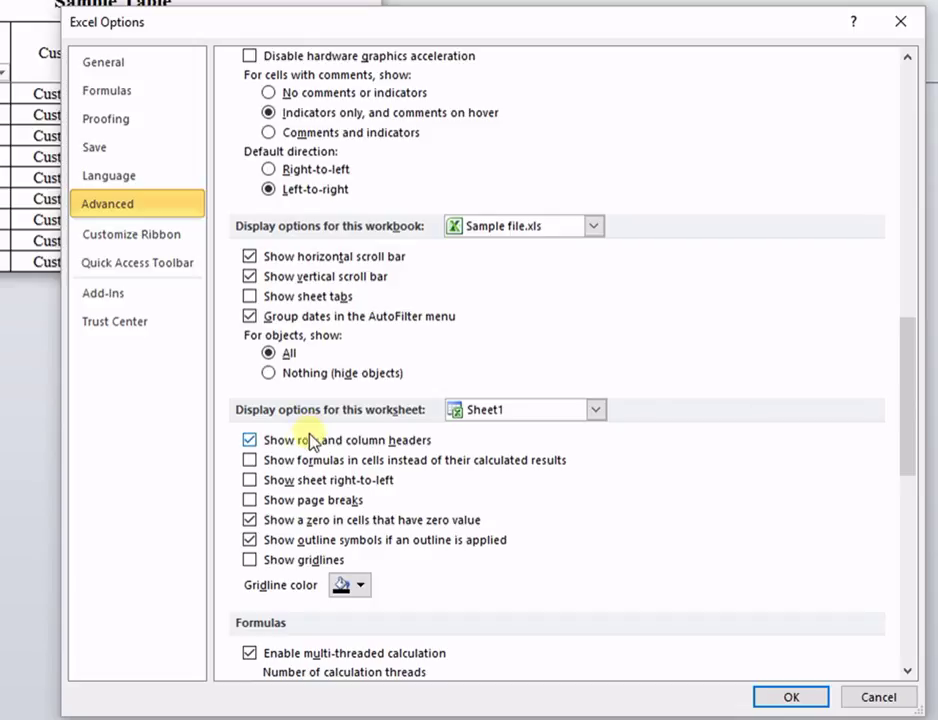
left_click(250, 444)
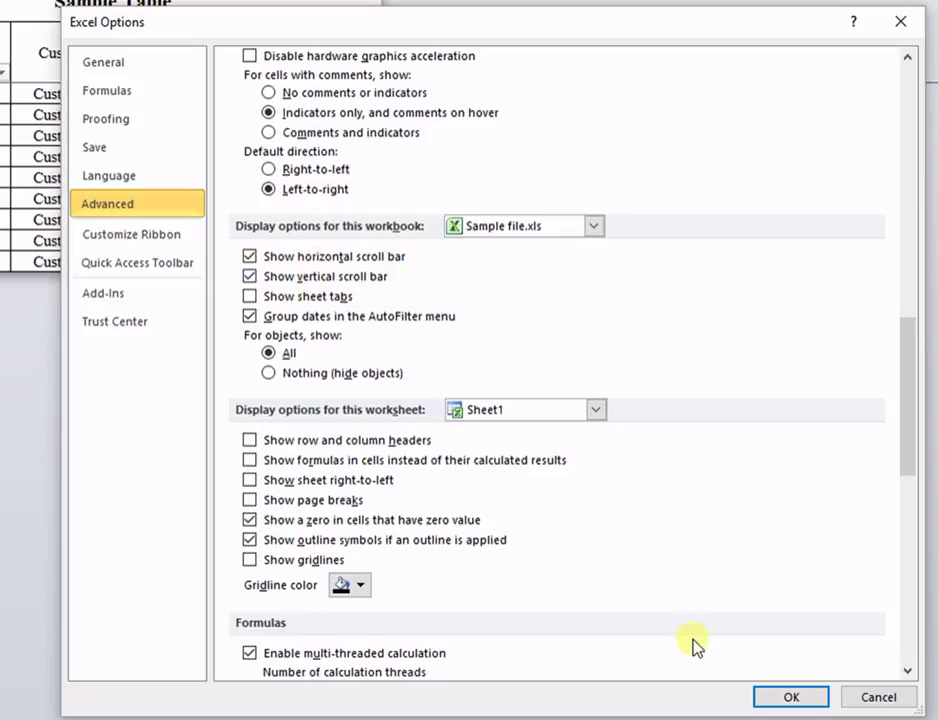
left_click(790, 698)
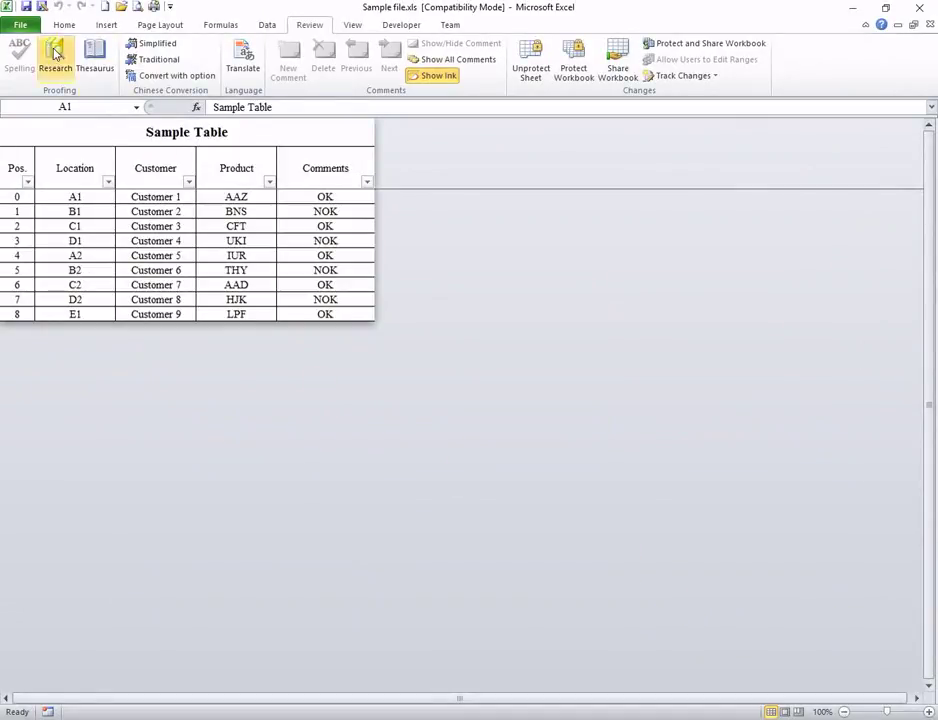
Step: Try saving once more and dismiss the 'You can not save this file!' warning
left_click(25, 6)
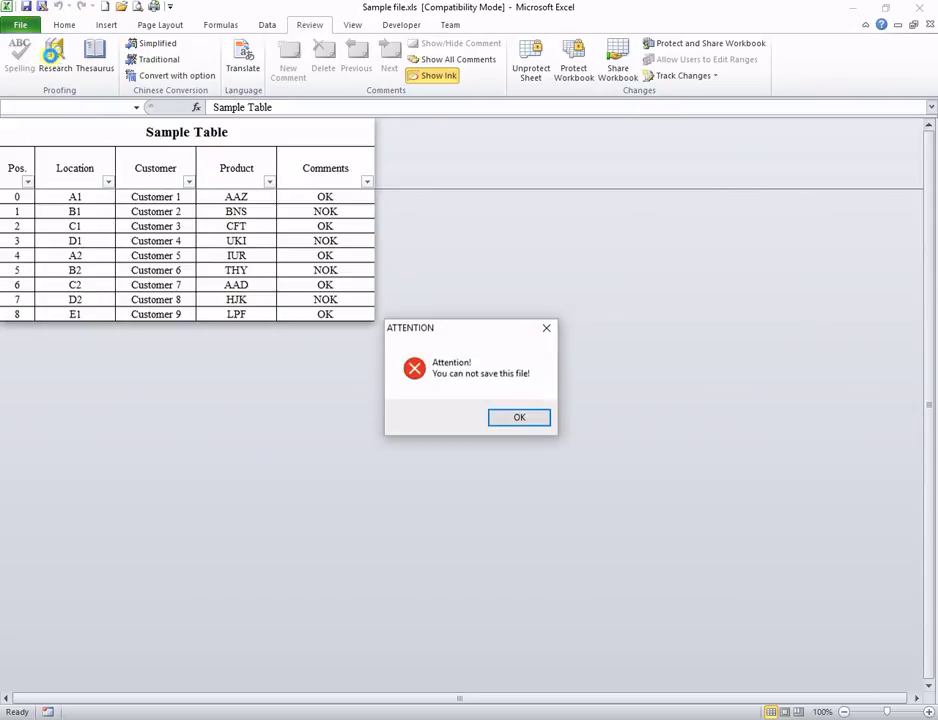
left_click(517, 417)
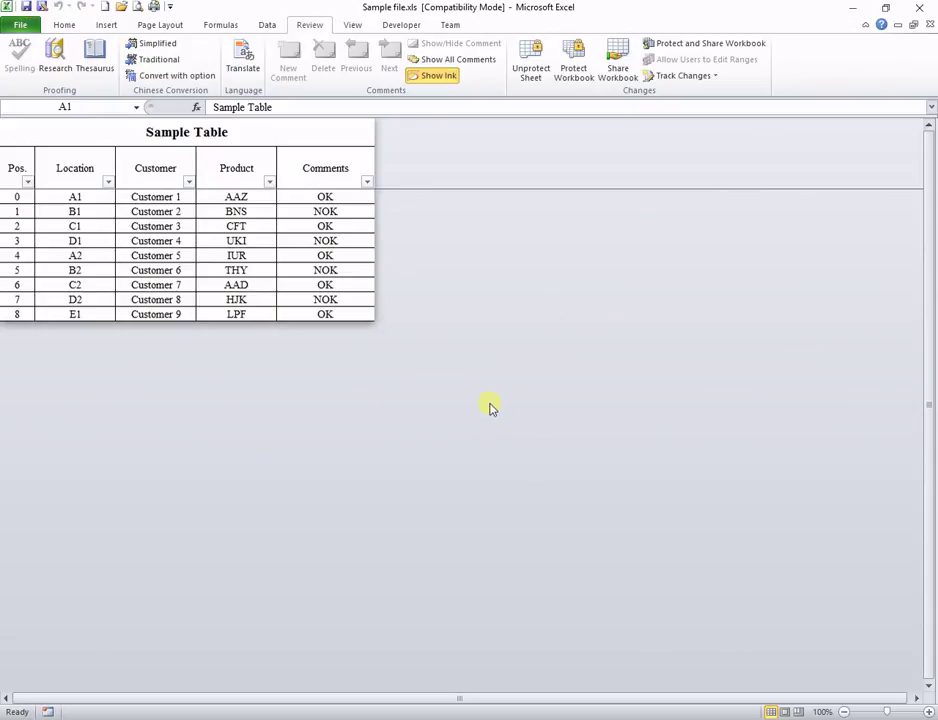
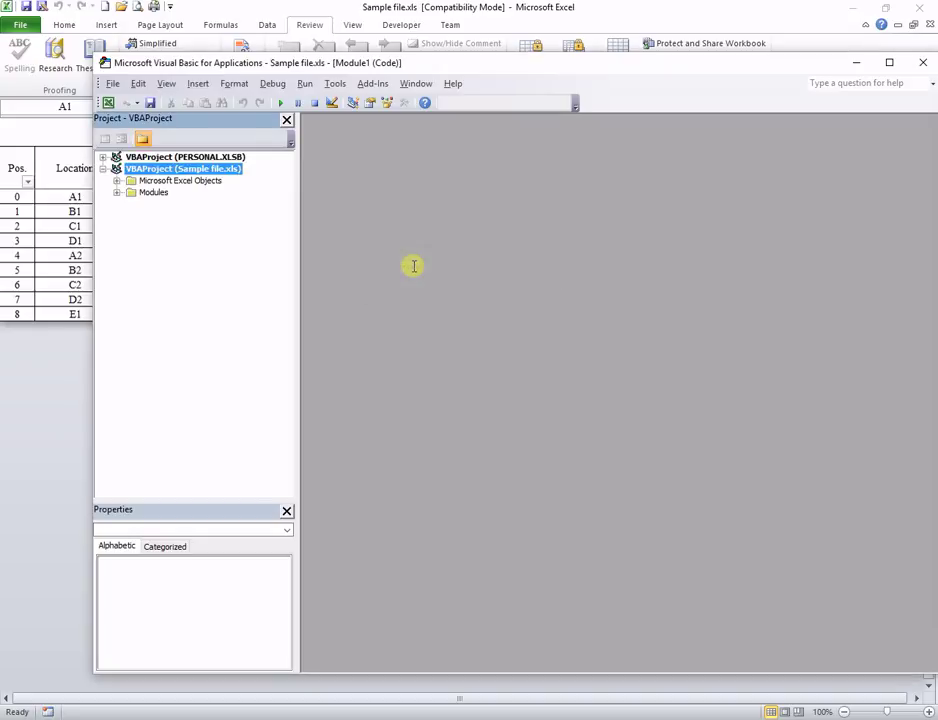
Step: Expand Microsoft Excel Objects and Modules and view ThisWorkbook's BeforeSave code with the ATTENTION message
left_click(117, 180)
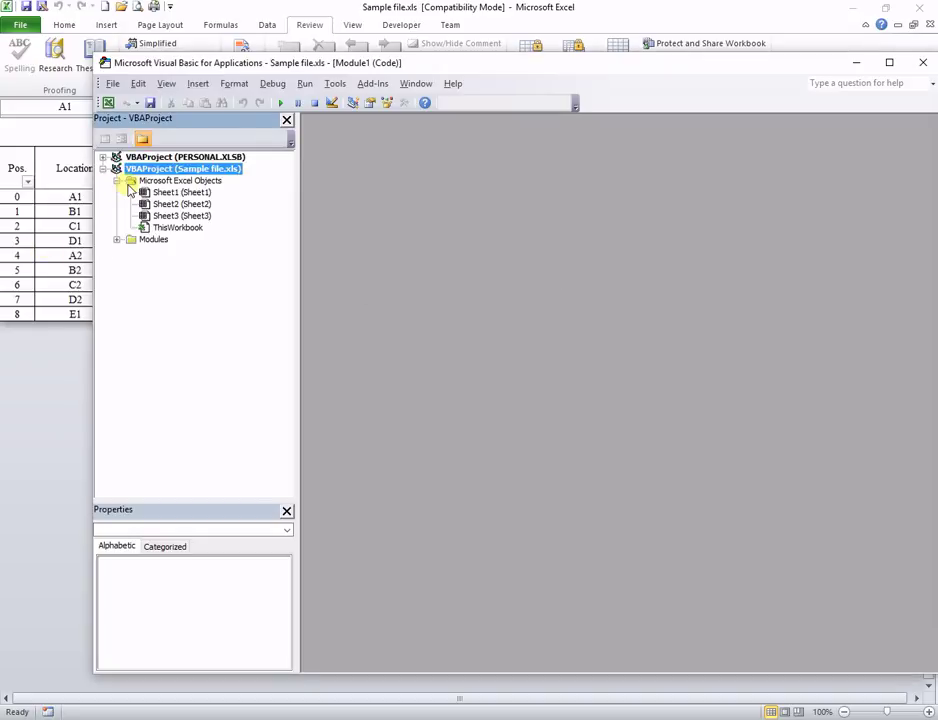
left_click(117, 240)
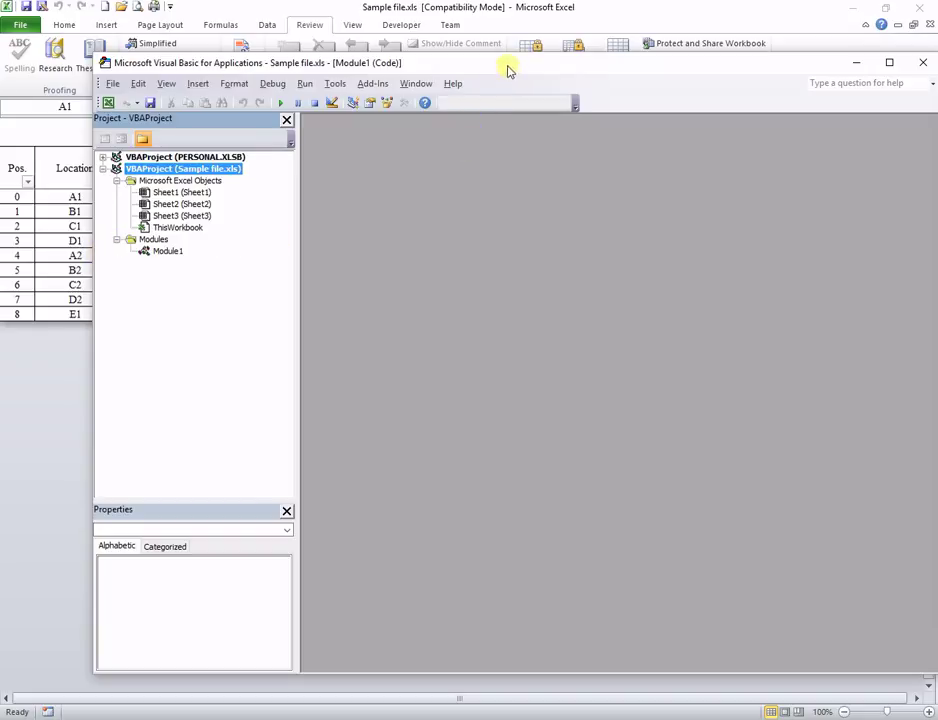
left_click(195, 229)
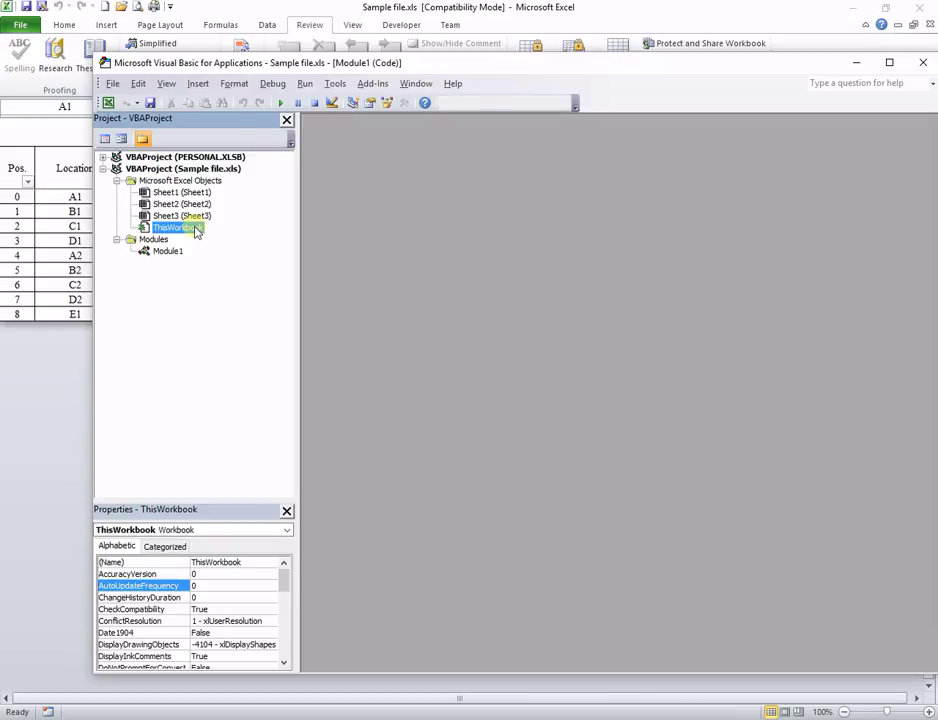
double_click(197, 230)
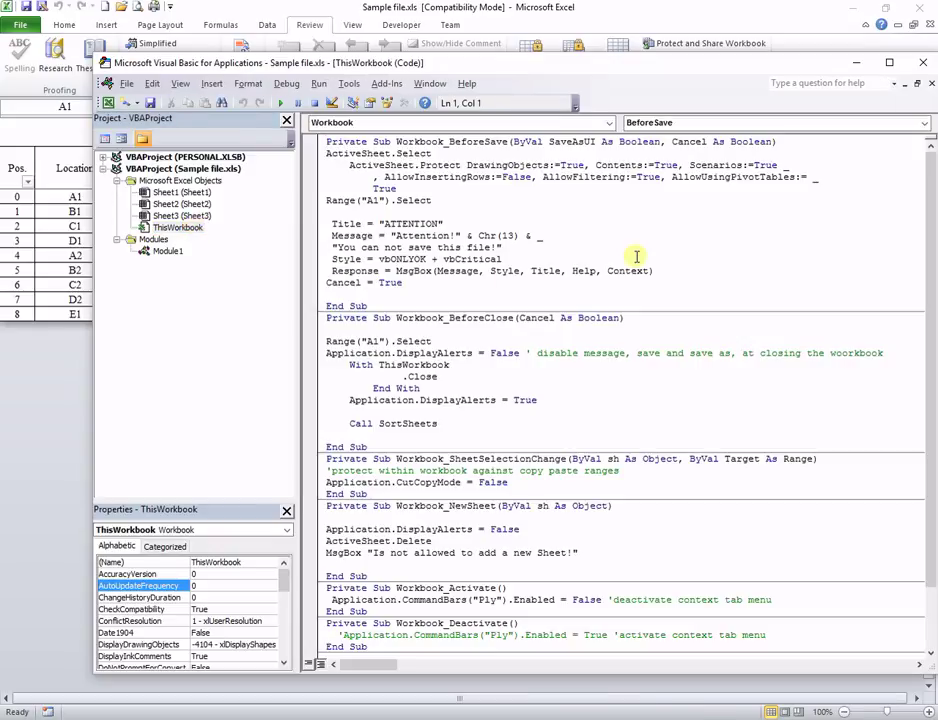
left_click_drag(331, 224, 537, 281)
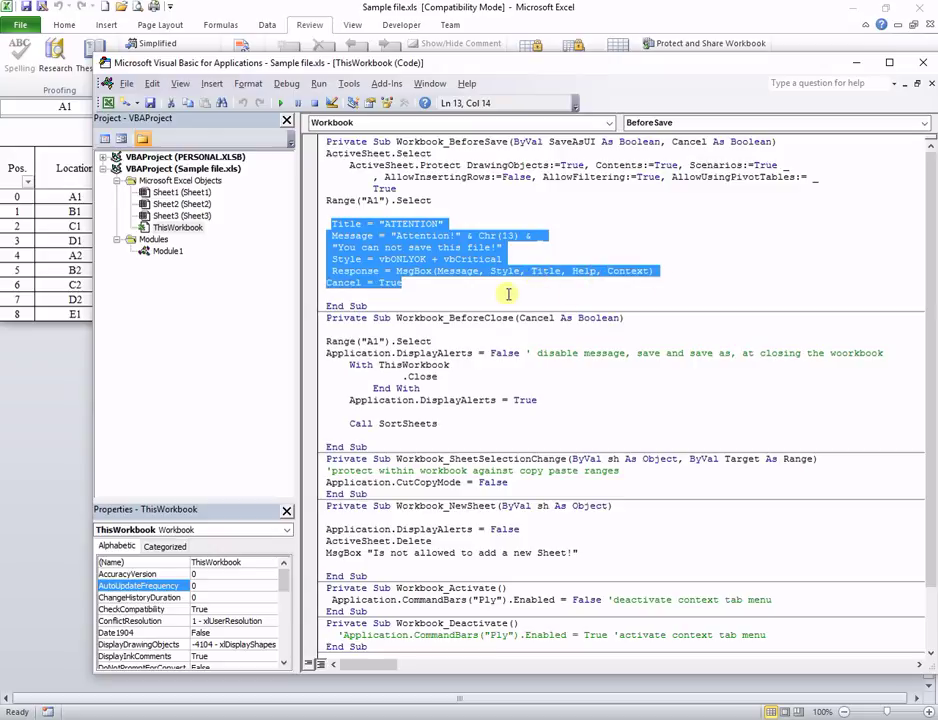
left_click(512, 284)
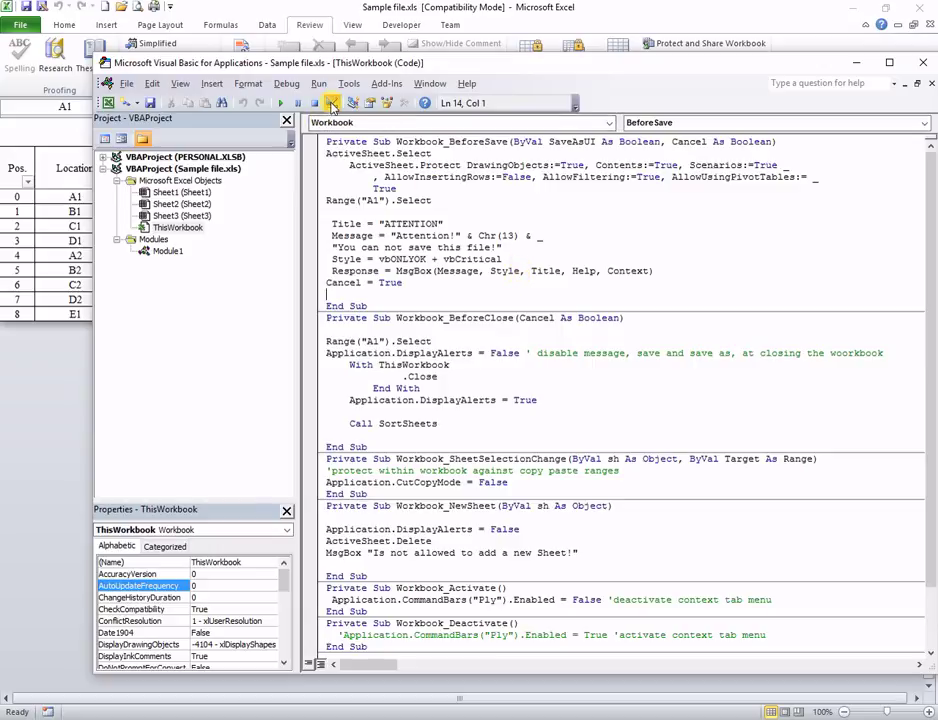
Step: Enable Design Mode, save Sample file.xls with its code, and close Excel
left_click(333, 104)
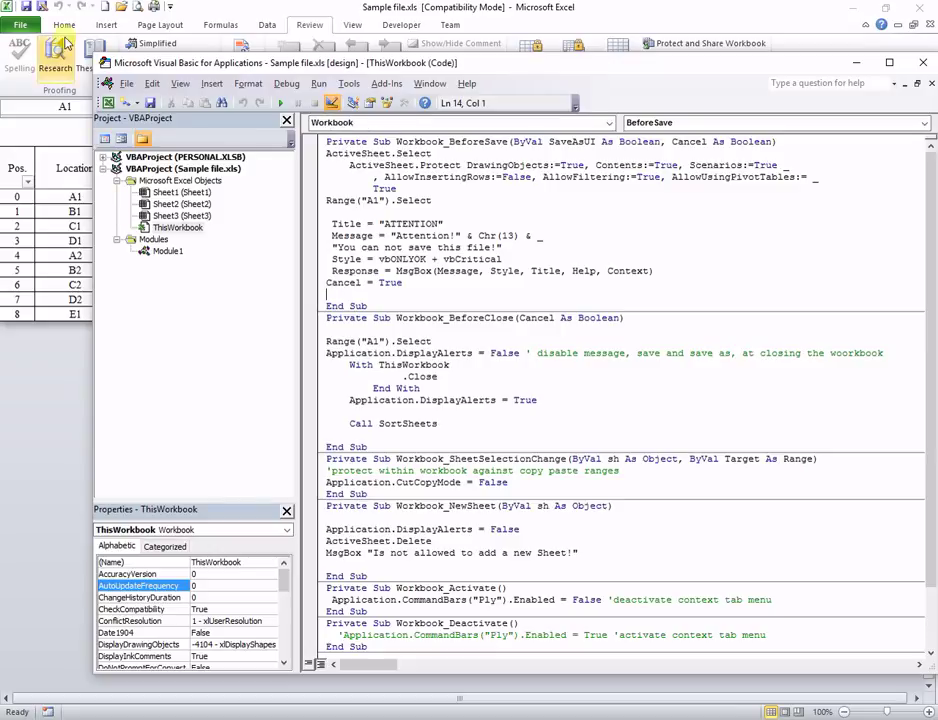
left_click(150, 104)
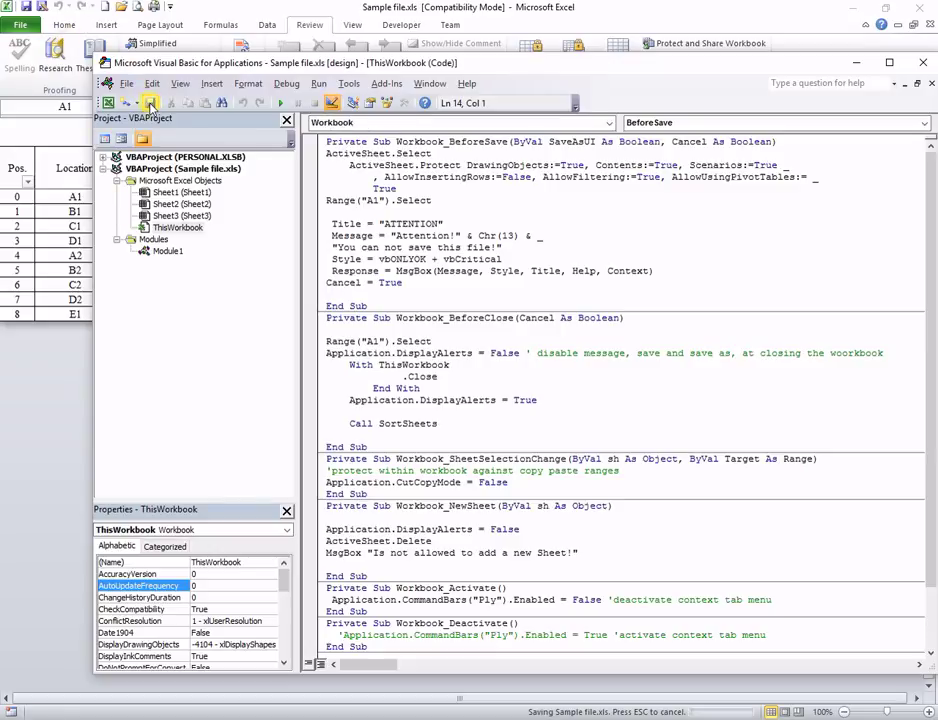
left_click(28, 7)
left_click(28, 7)
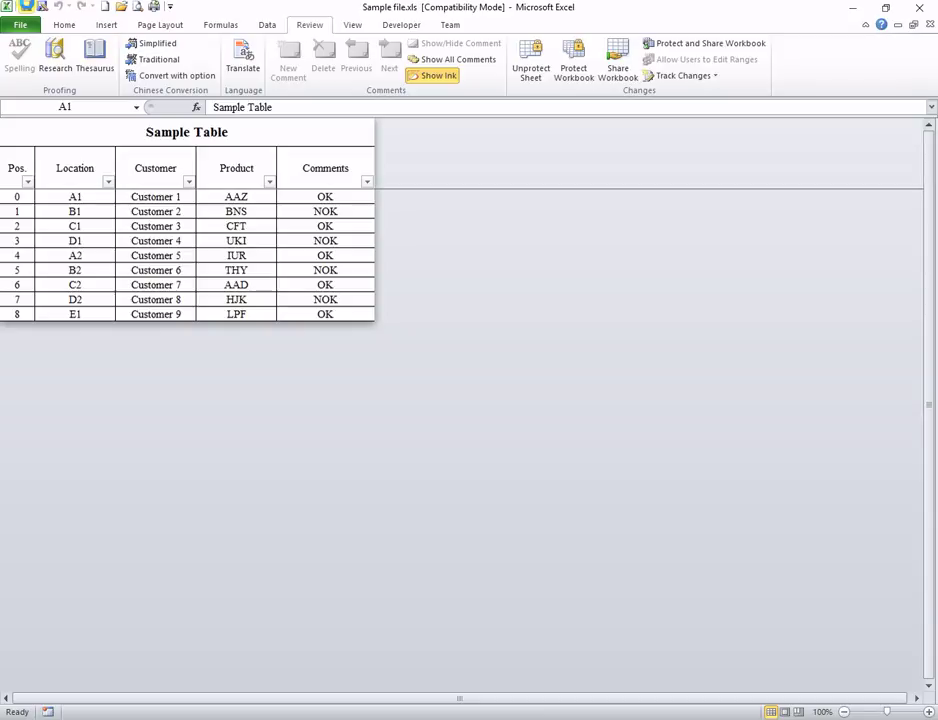
left_click(918, 12)
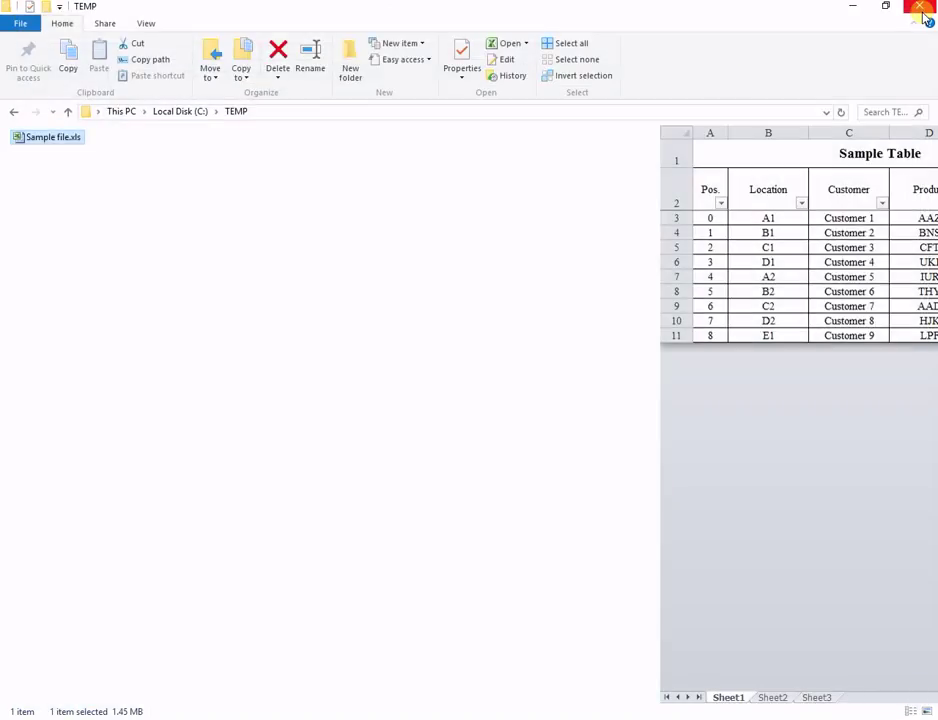
Step: Reopen Sample file.xls from the TEMP folder in Excel
left_click(178, 306)
double_click(44, 143)
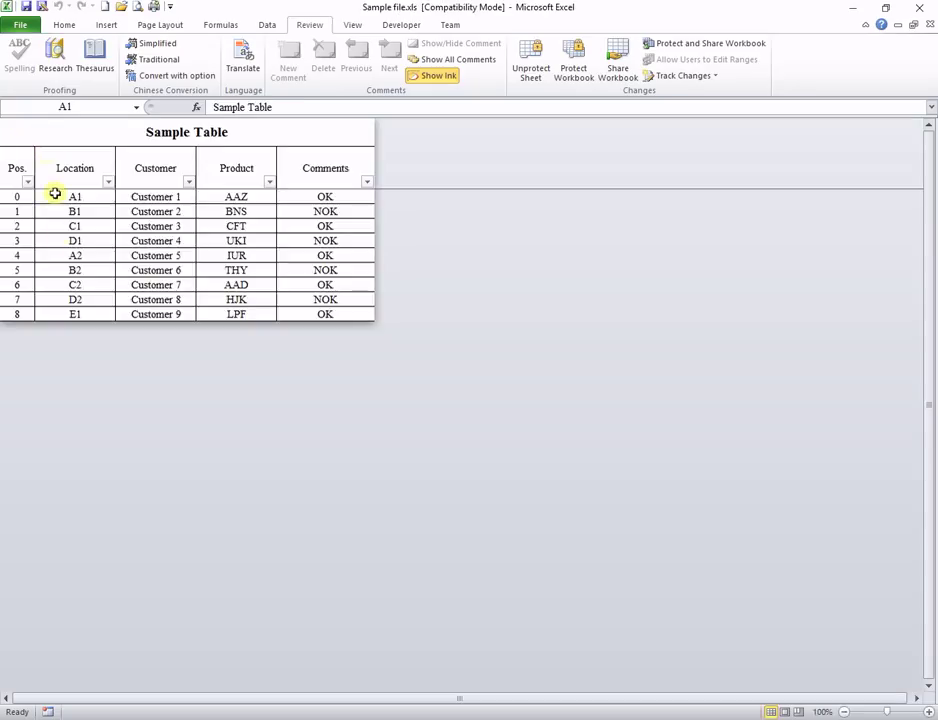